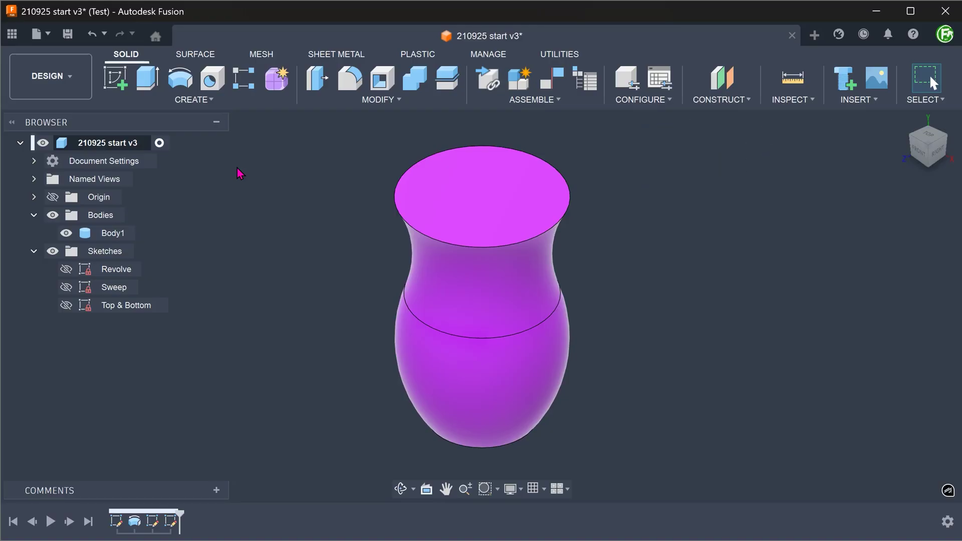
# Step: Make the Sweep sketch visible in the browser to show its profile and path lines
pyautogui.click(67, 287)
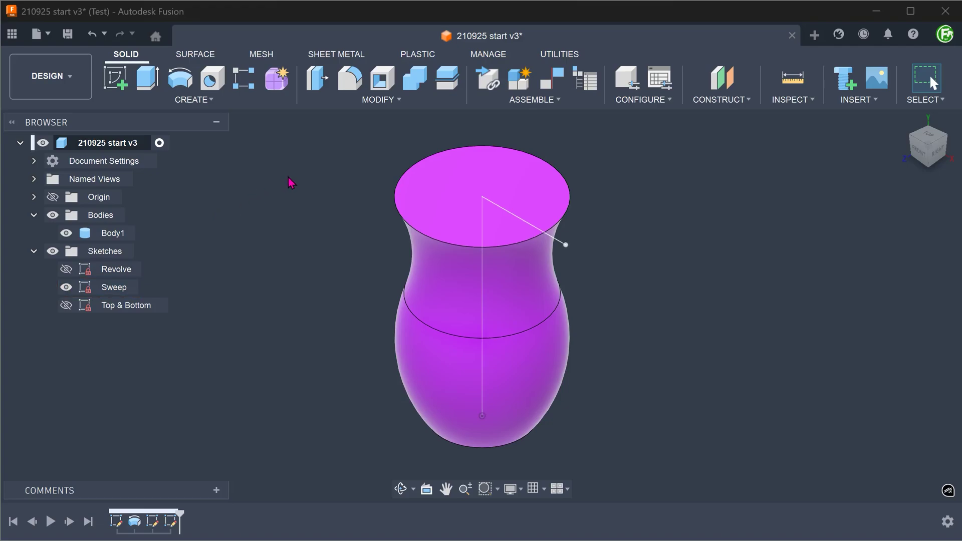
# Step: Surface-sweep the short profile line along the vertical path line with a 90° twist
pyautogui.click(195, 59)
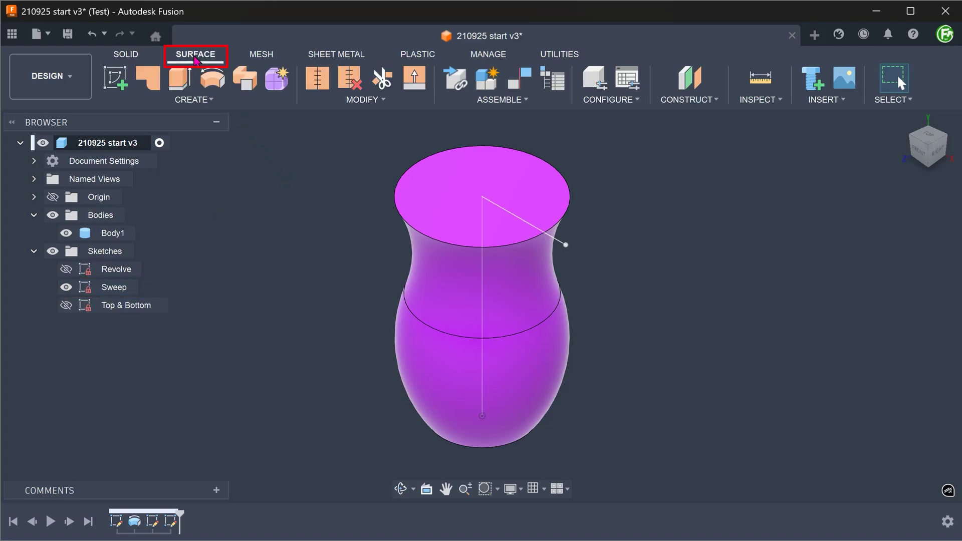
pyautogui.click(211, 101)
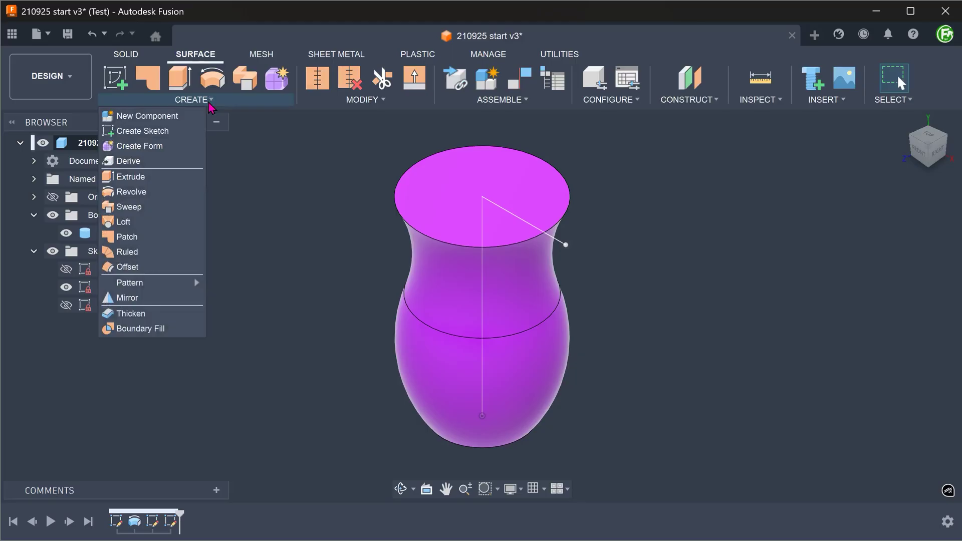
pyautogui.click(163, 208)
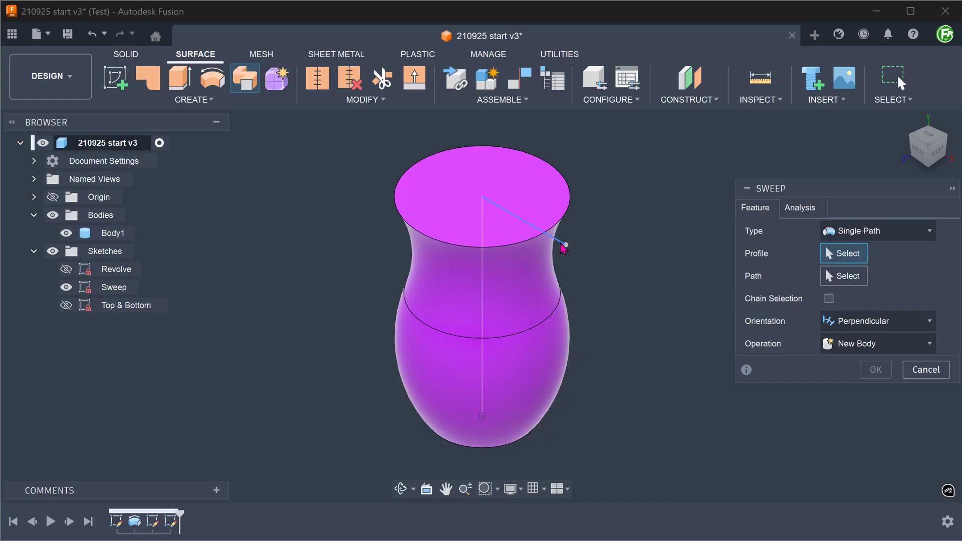
pyautogui.click(563, 245)
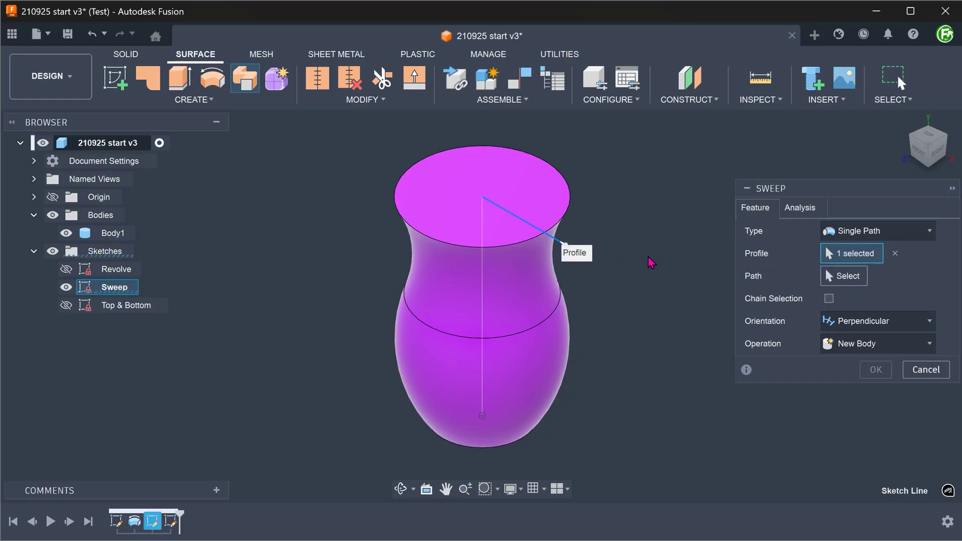
pyautogui.click(847, 282)
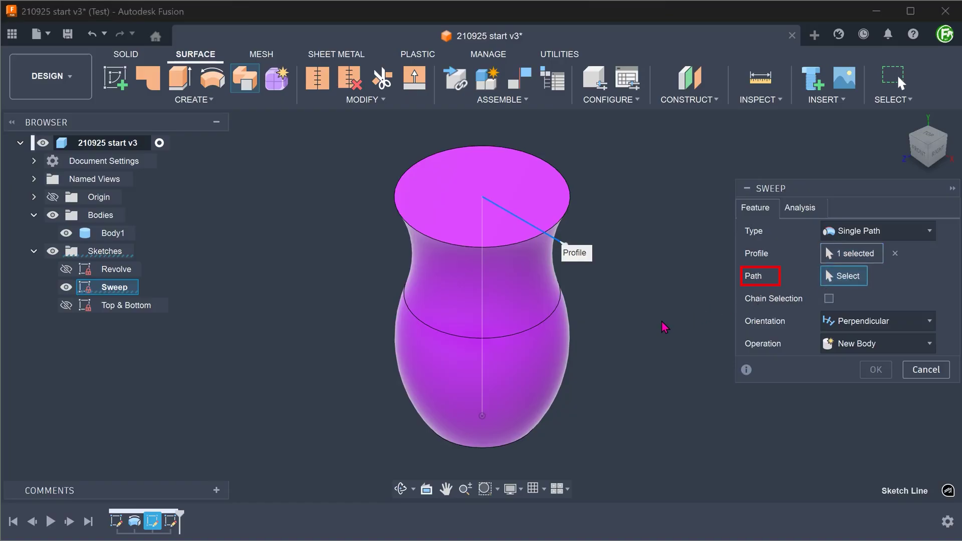
pyautogui.click(484, 368)
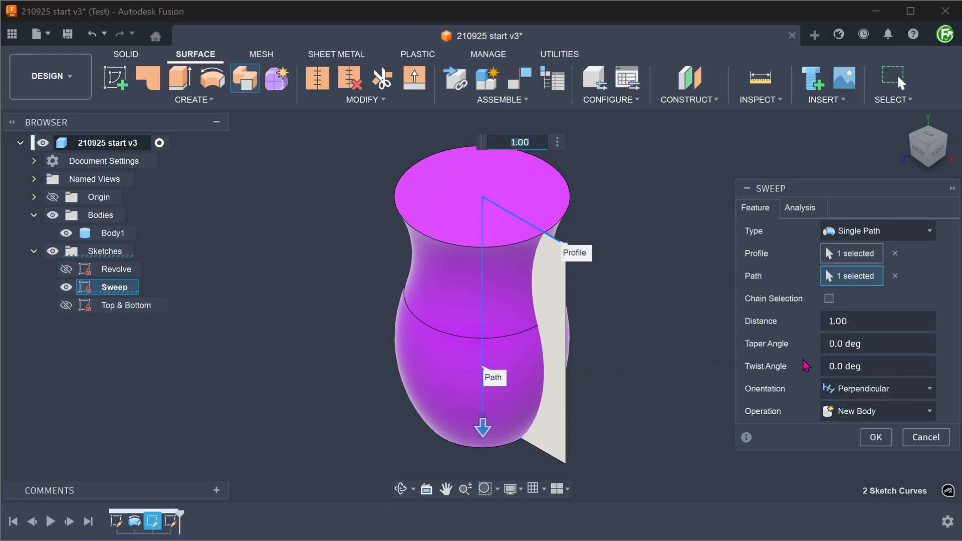
pyautogui.click(849, 367)
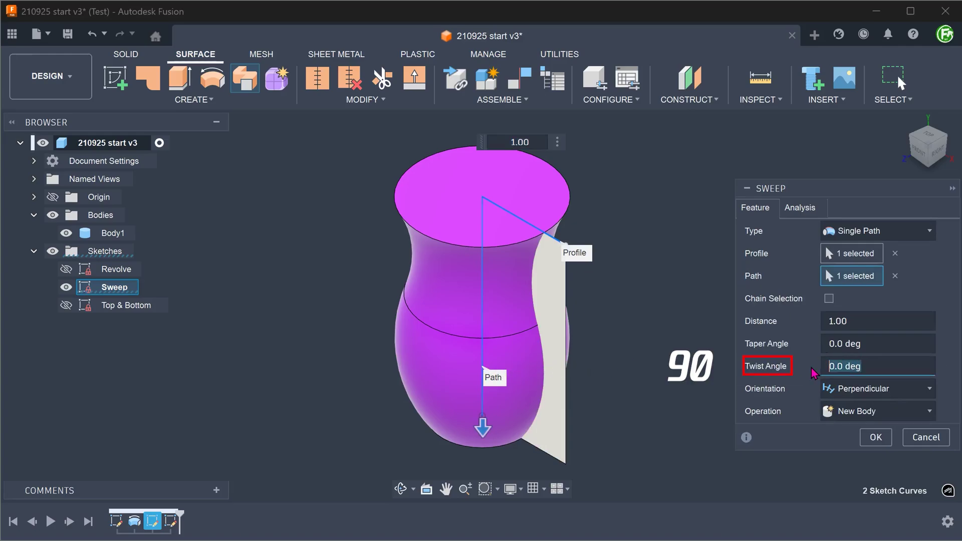
pyautogui.write('90')
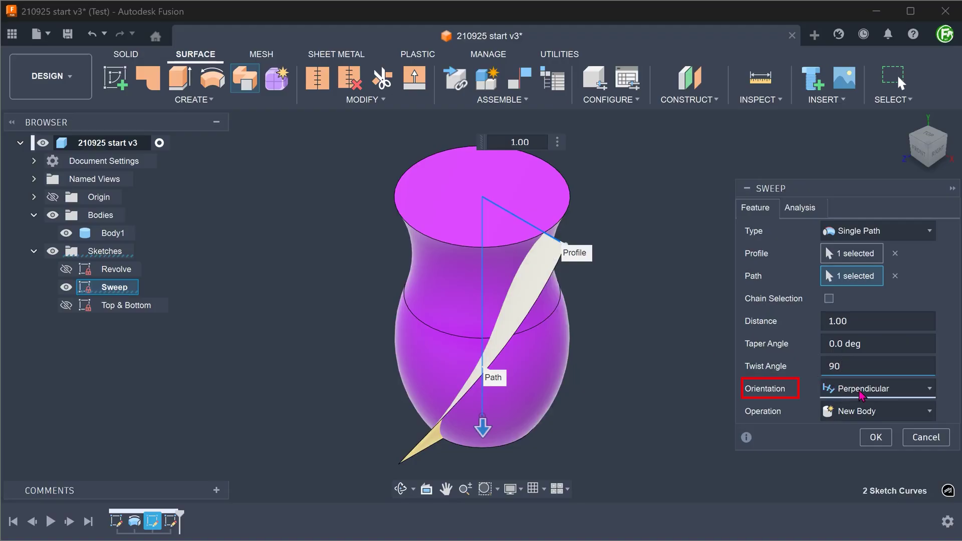
pyautogui.click(876, 437)
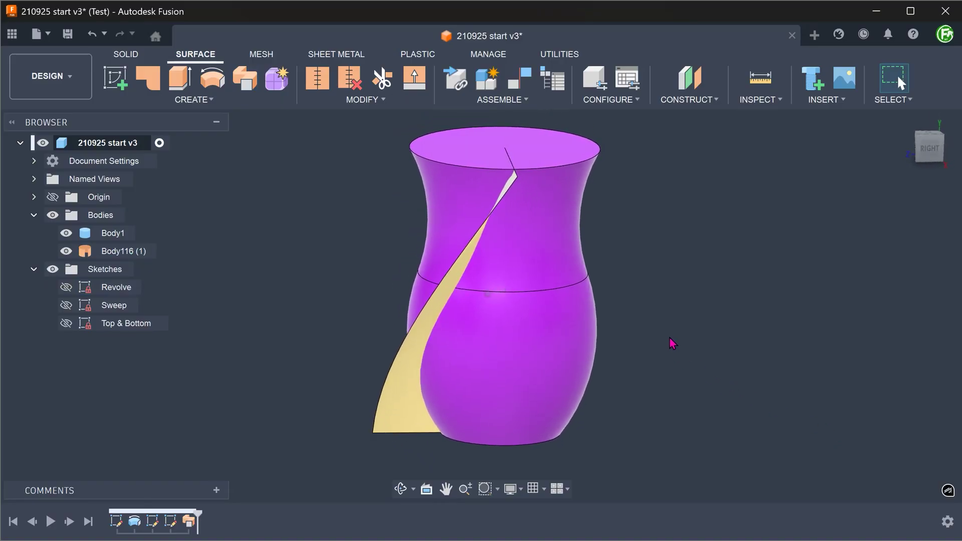
pyautogui.keyDown('shift'); pyautogui.moveTo(665, 336); pyautogui.dragTo(699, 347, button='middle'); pyautogui.keyUp('shift')
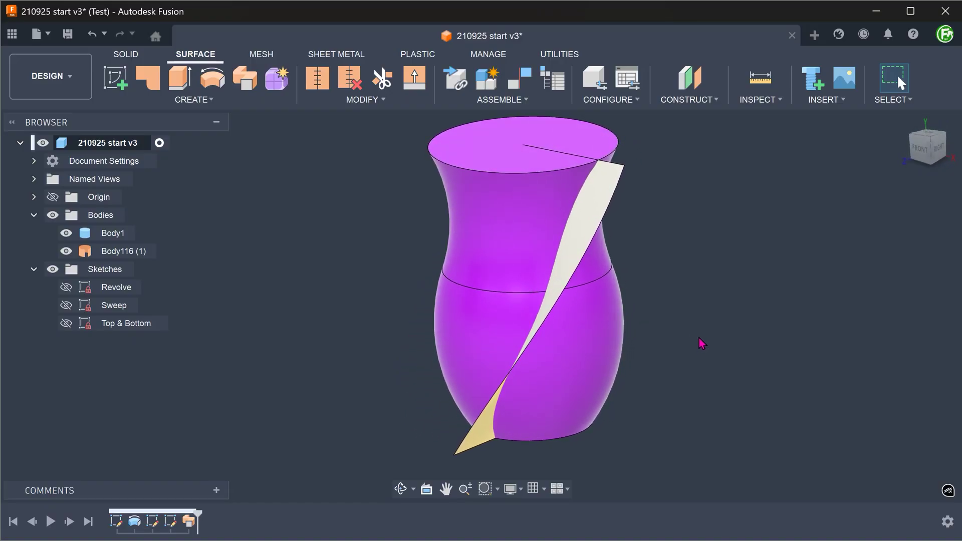
pyautogui.click(906, 128)
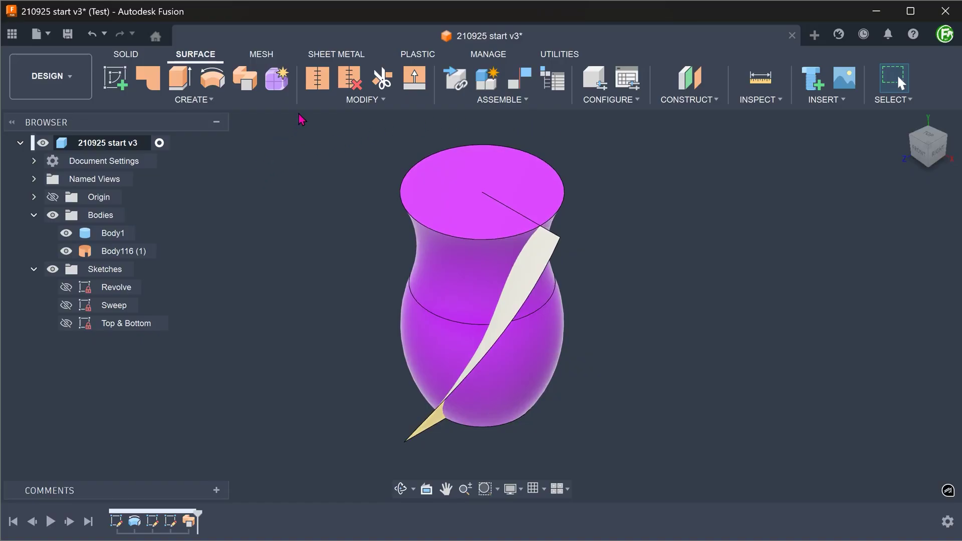
# Step: Split the vase's upper and lower side faces using the twisted strip as splitting tool
pyautogui.click(325, 105)
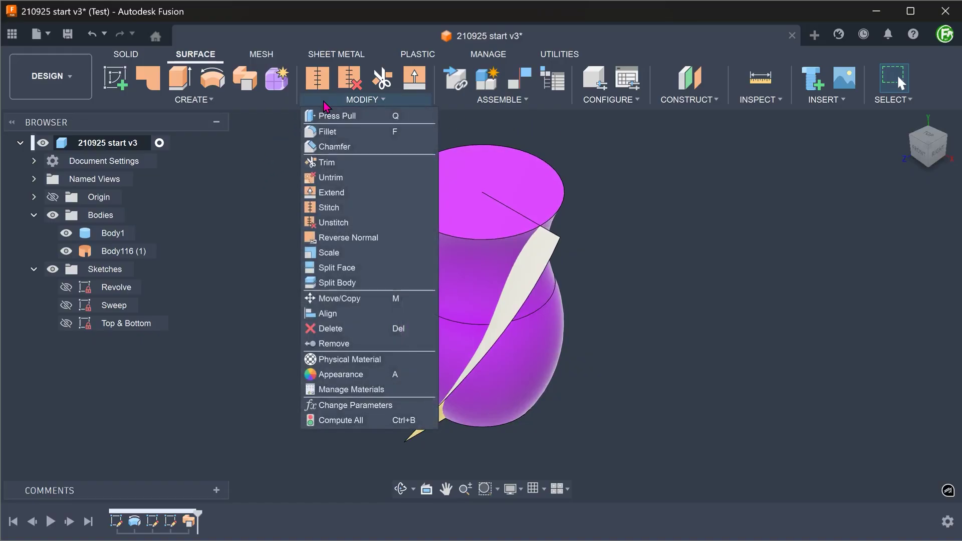
pyautogui.click(370, 272)
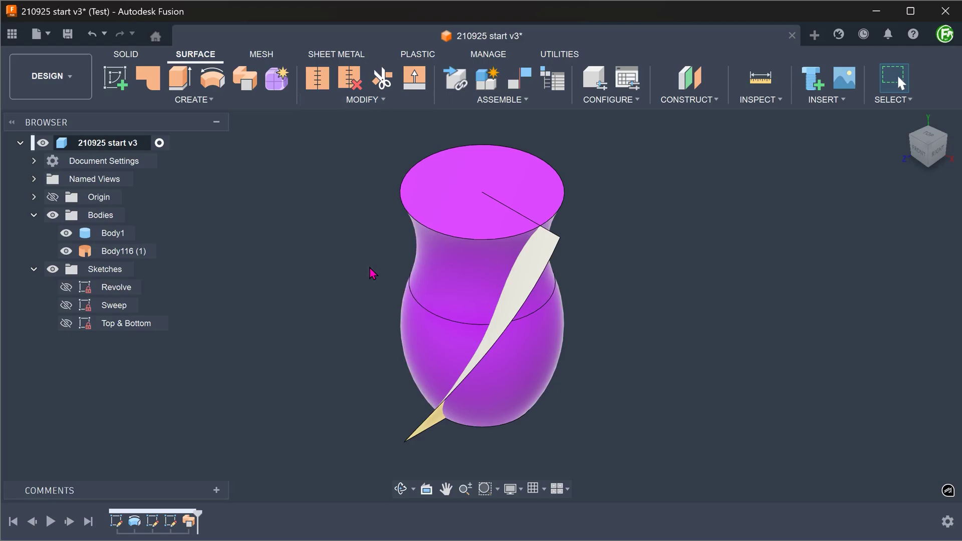
pyautogui.click(457, 277)
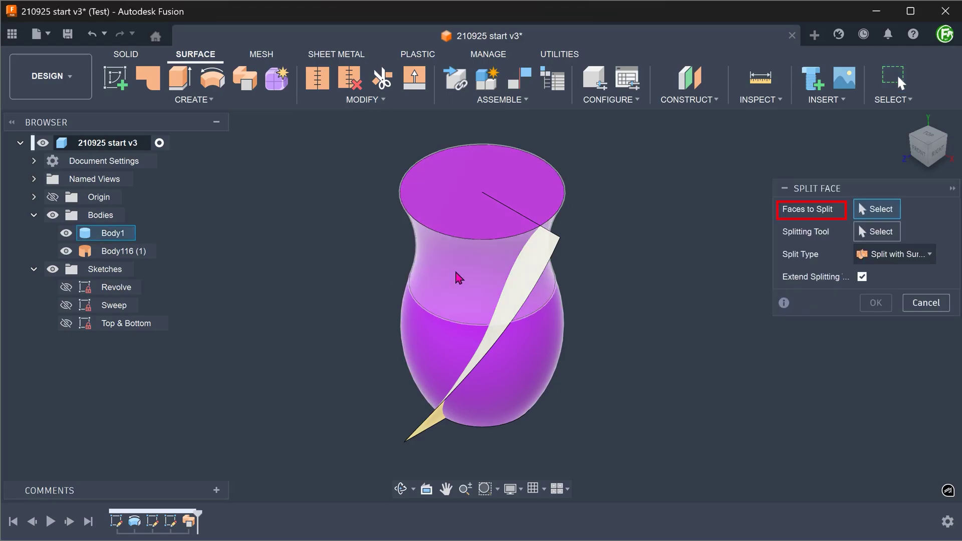
pyautogui.click(437, 360)
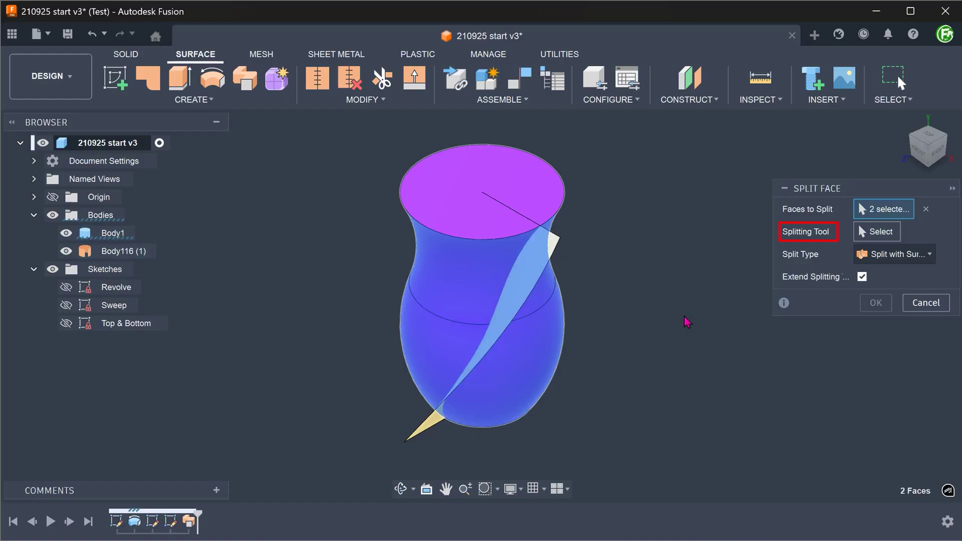
pyautogui.click(876, 233)
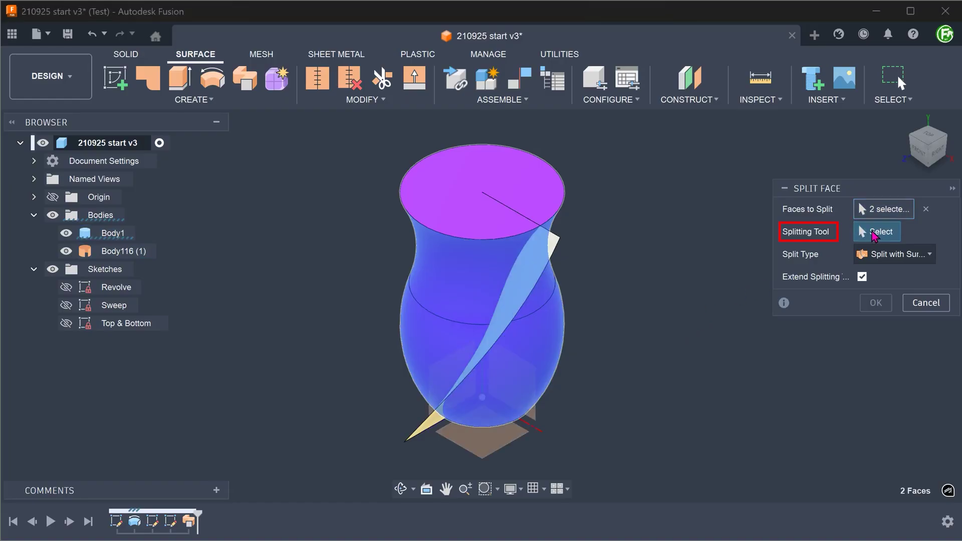
pyautogui.scroll(1, 680, 296)
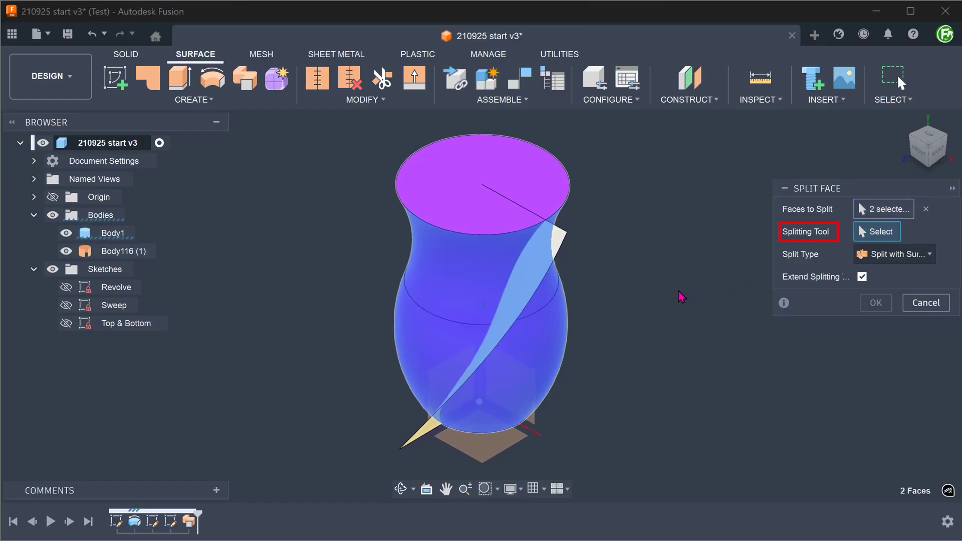
pyautogui.keyDown('shift'); pyautogui.moveTo(680, 295); pyautogui.dragTo(571, 244, button='middle'); pyautogui.keyUp('shift')
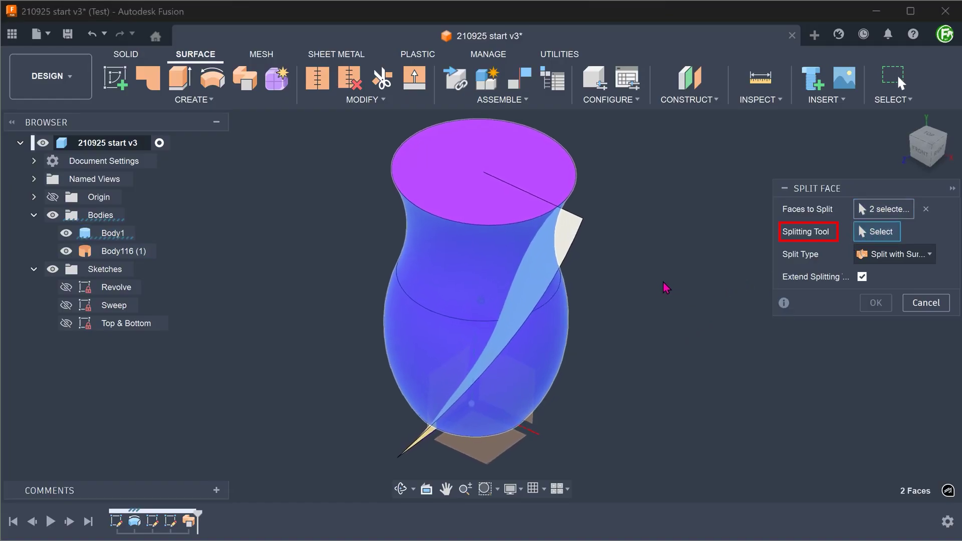
pyautogui.click(572, 245)
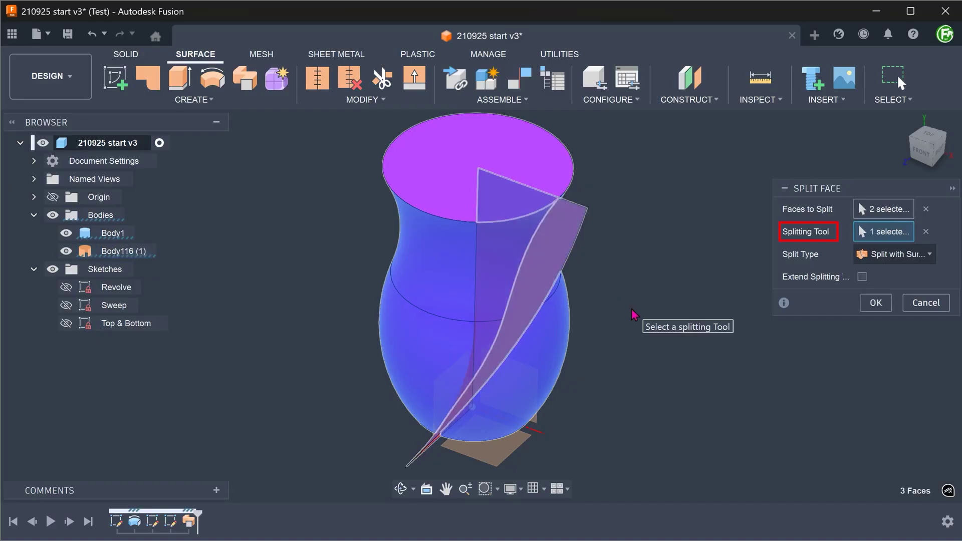
pyautogui.click(874, 303)
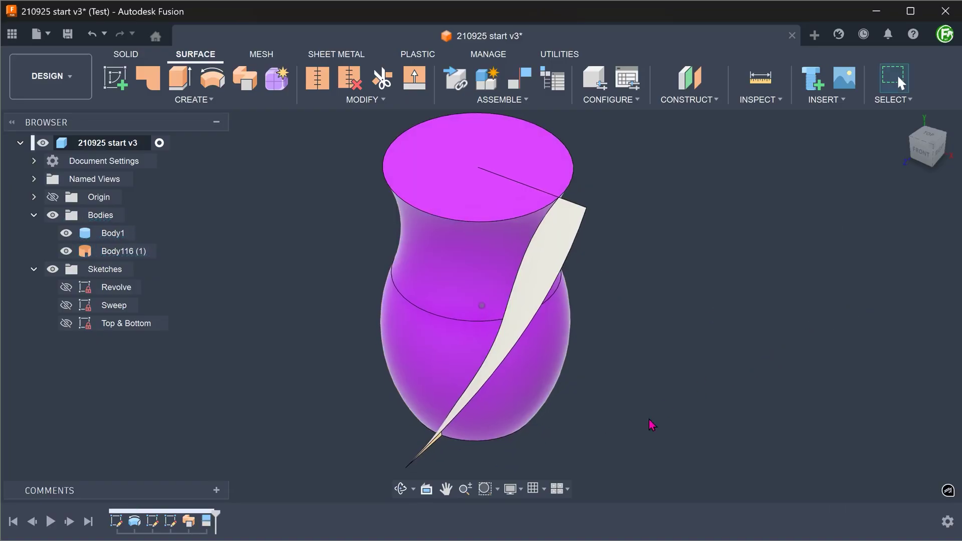
# Step: Hide Body116 (1), inspect the new upper and lower seam edges, and return home
pyautogui.click(66, 251)
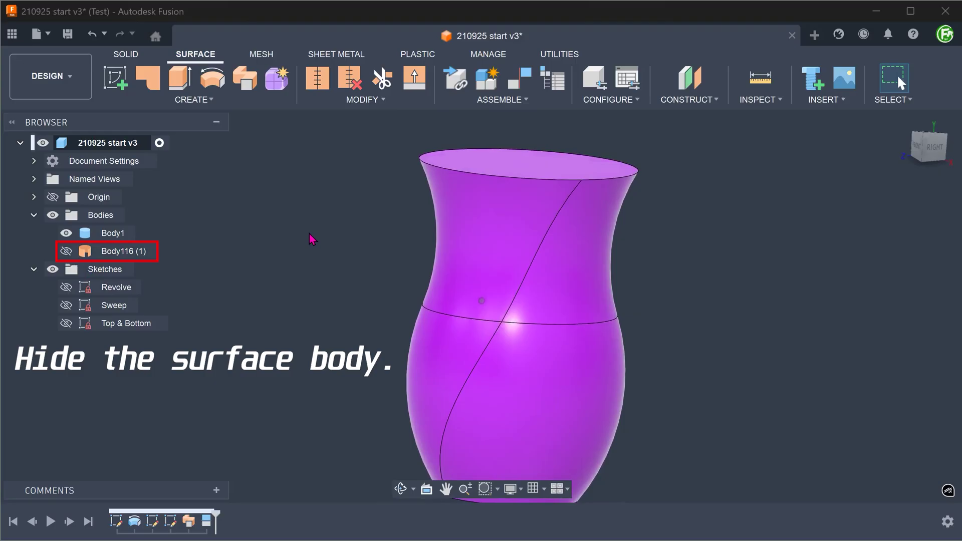
pyautogui.click(537, 248)
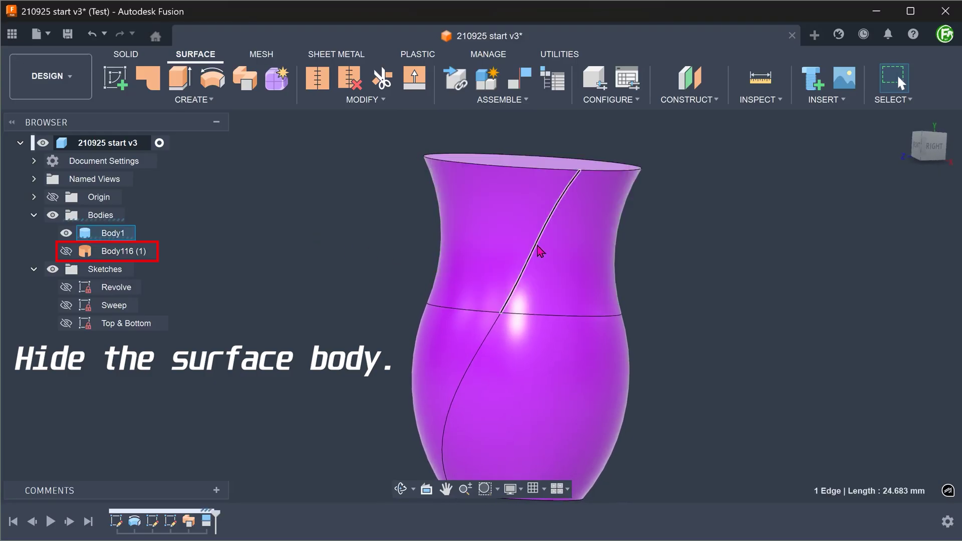
pyautogui.keyDown('shift'); pyautogui.click(493, 329); pyautogui.keyUp('shift')
pyautogui.click(273, 227)
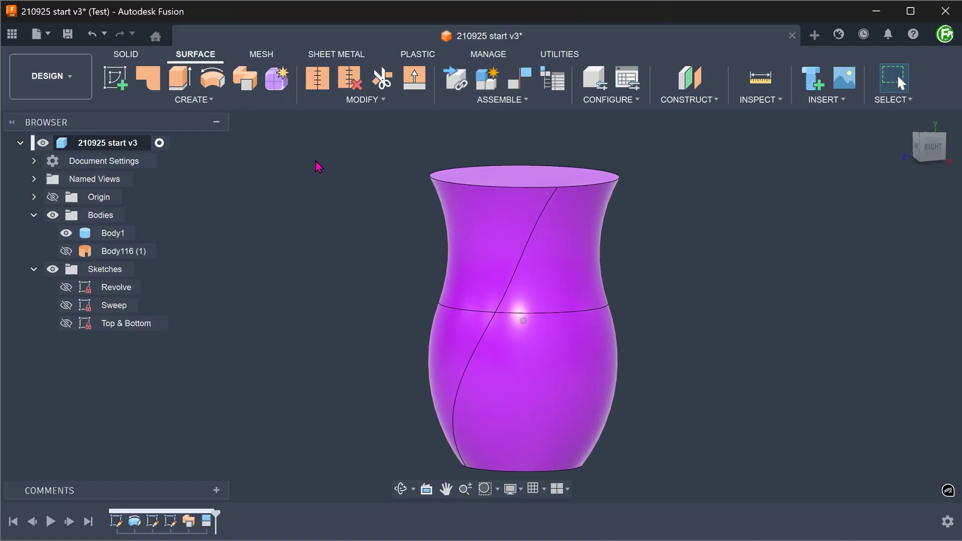
pyautogui.click(903, 120)
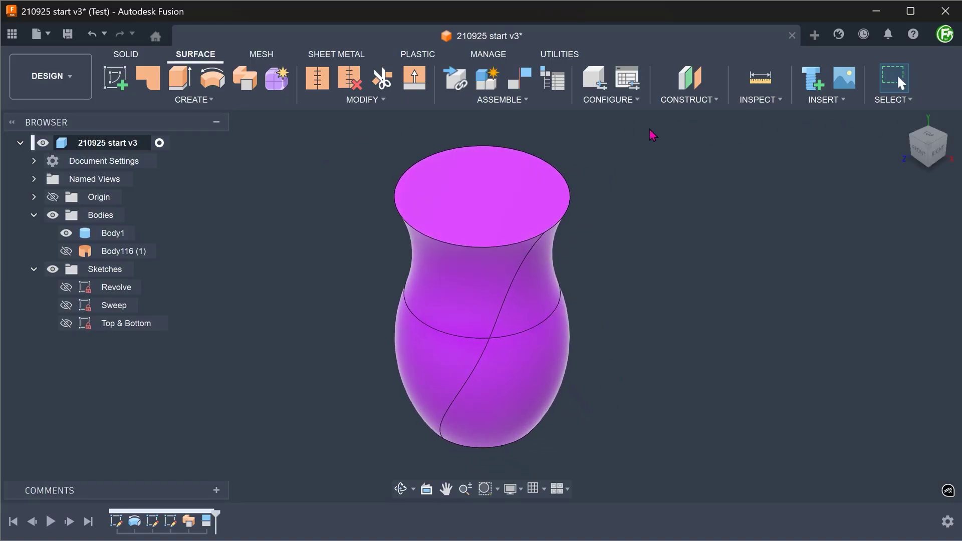
# Step: Start a circular pattern of features and select the SplitFace3 feature
pyautogui.click(194, 100)
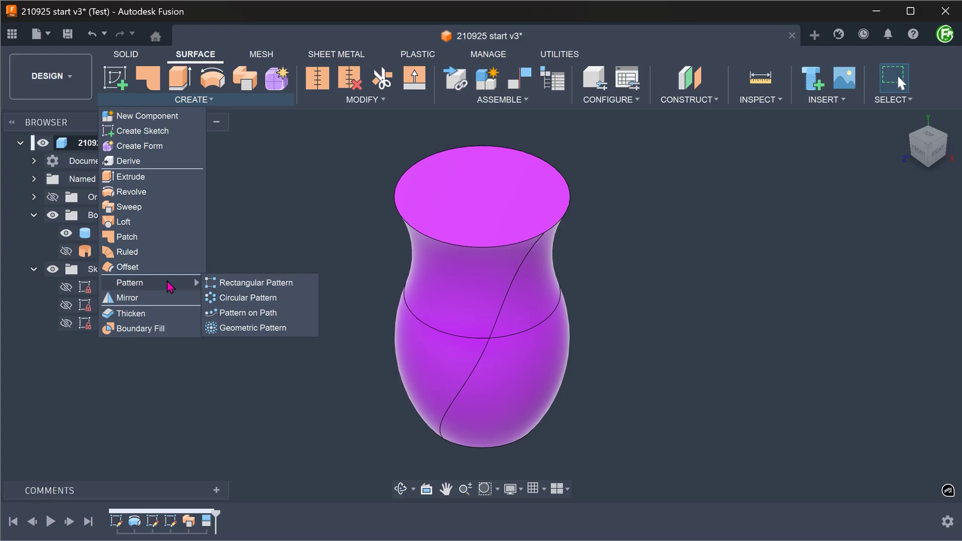
pyautogui.moveTo(129, 283)
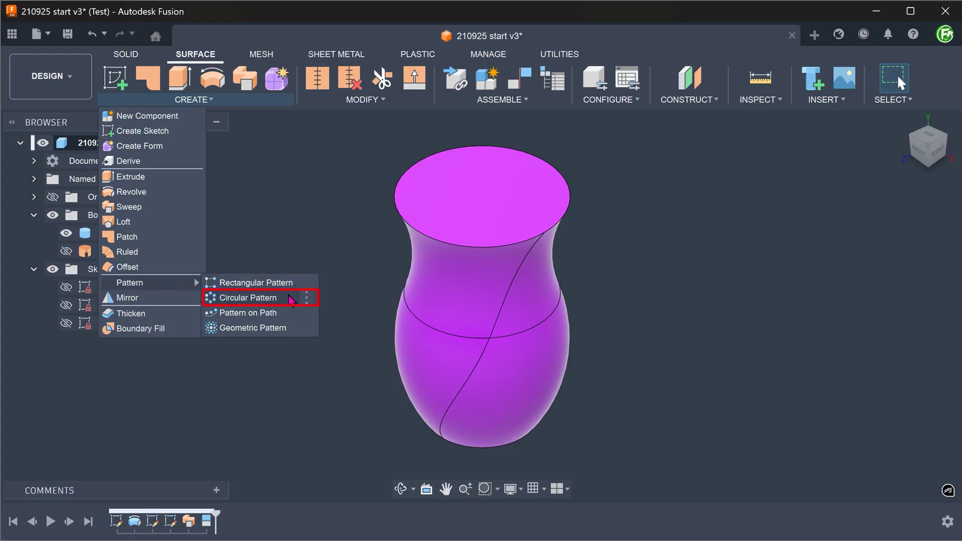
pyautogui.click(291, 300)
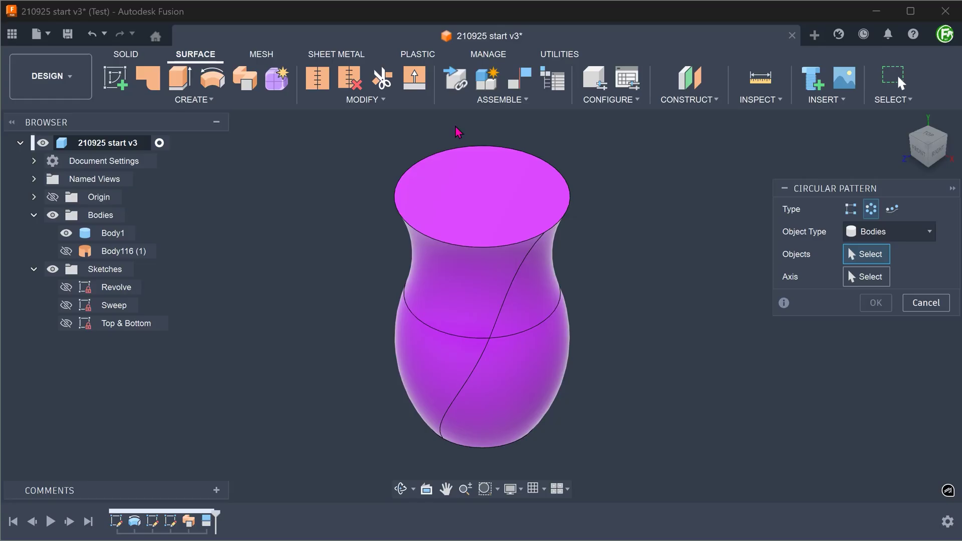
pyautogui.click(881, 232)
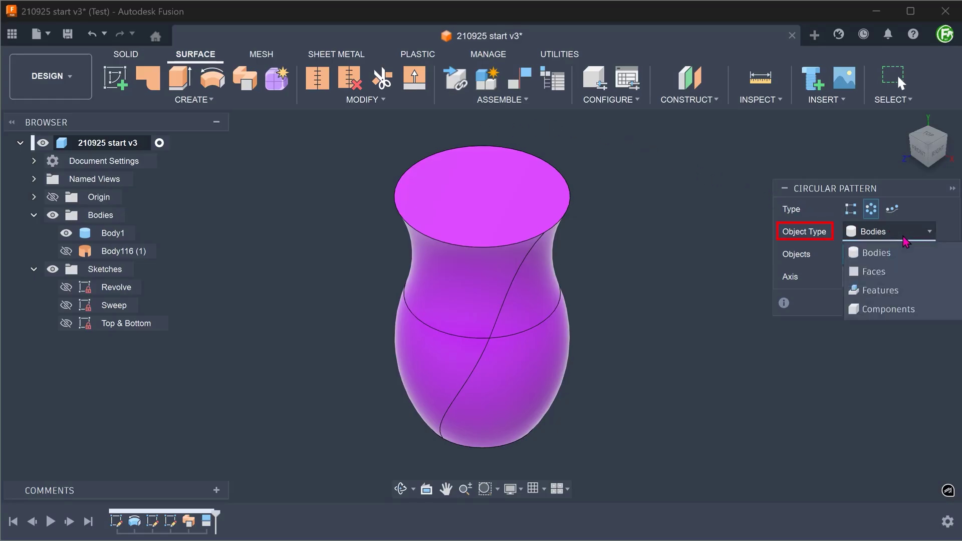
pyautogui.click(910, 294)
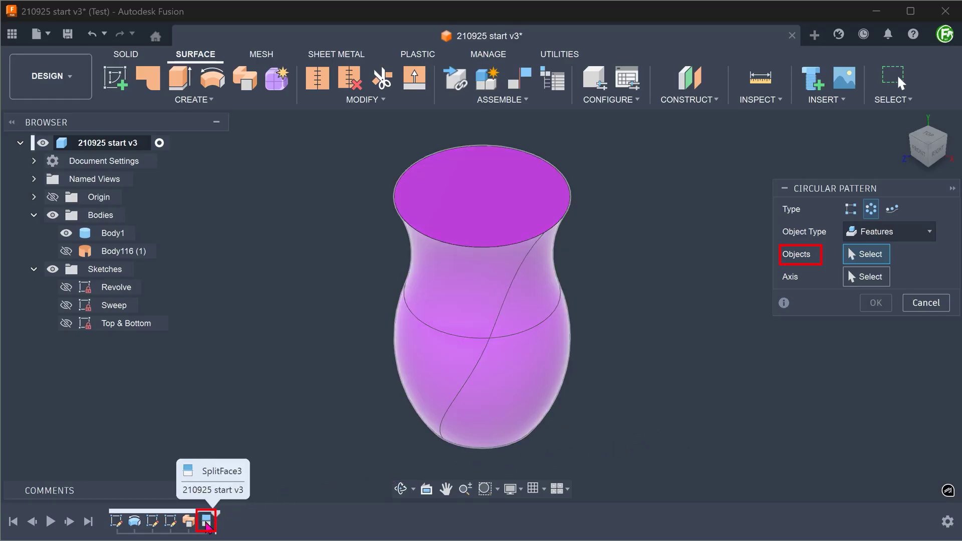
pyautogui.click(207, 521)
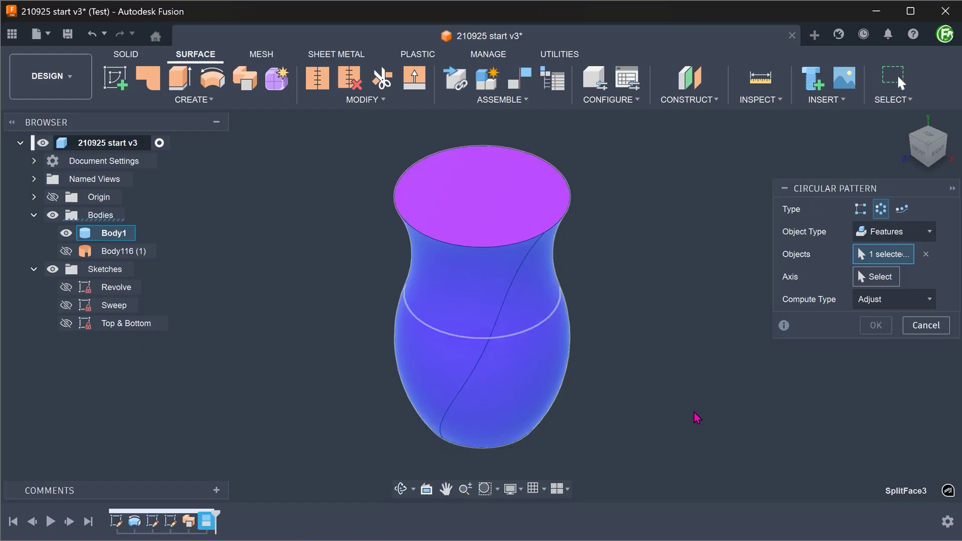
# Step: Pattern it around the Y axis, partial distribution, 20° angle, quantity 2
pyautogui.click(875, 280)
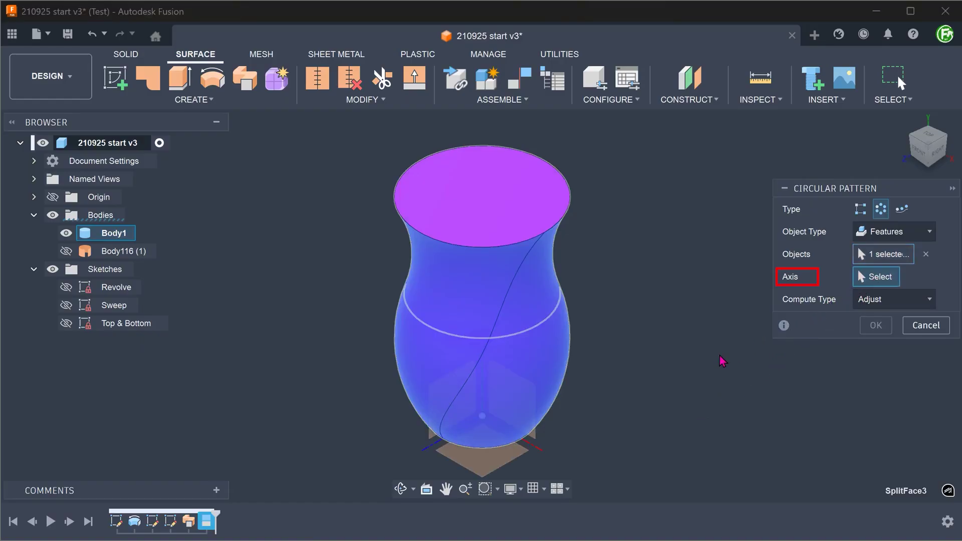
pyautogui.click(482, 391)
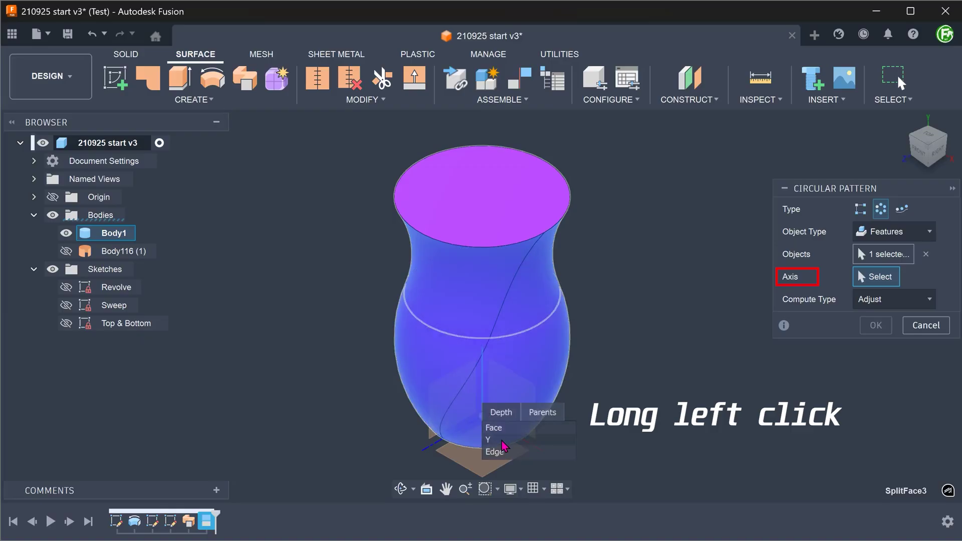
pyautogui.click(501, 441)
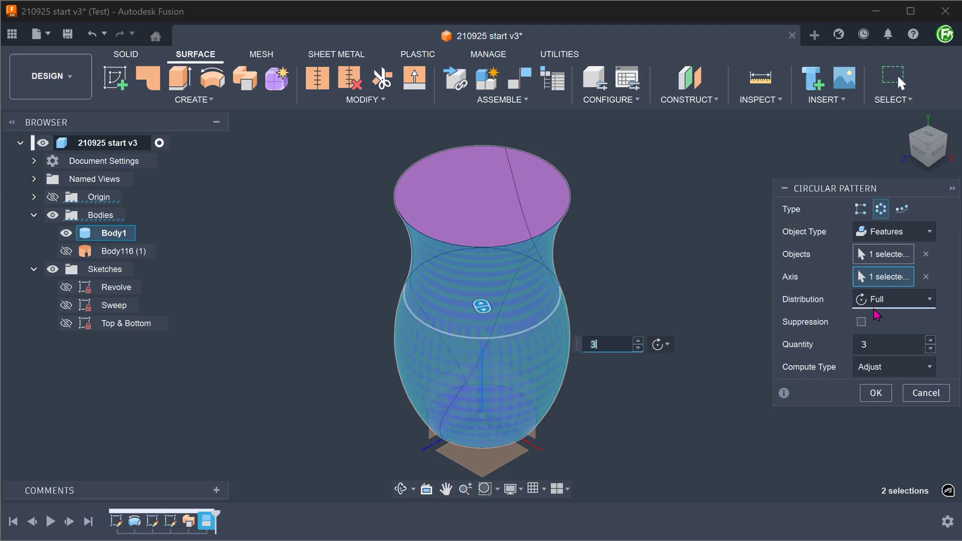
pyautogui.click(892, 301)
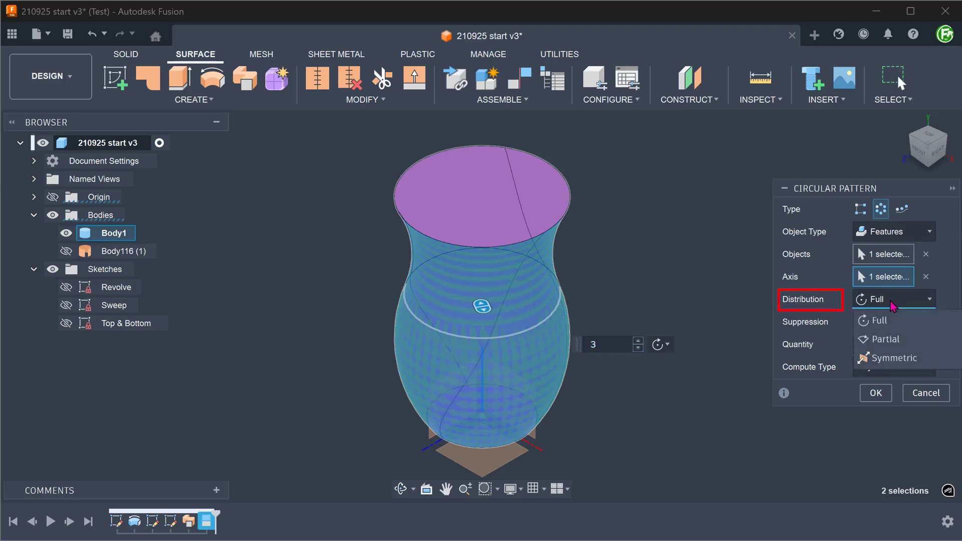
pyautogui.click(921, 339)
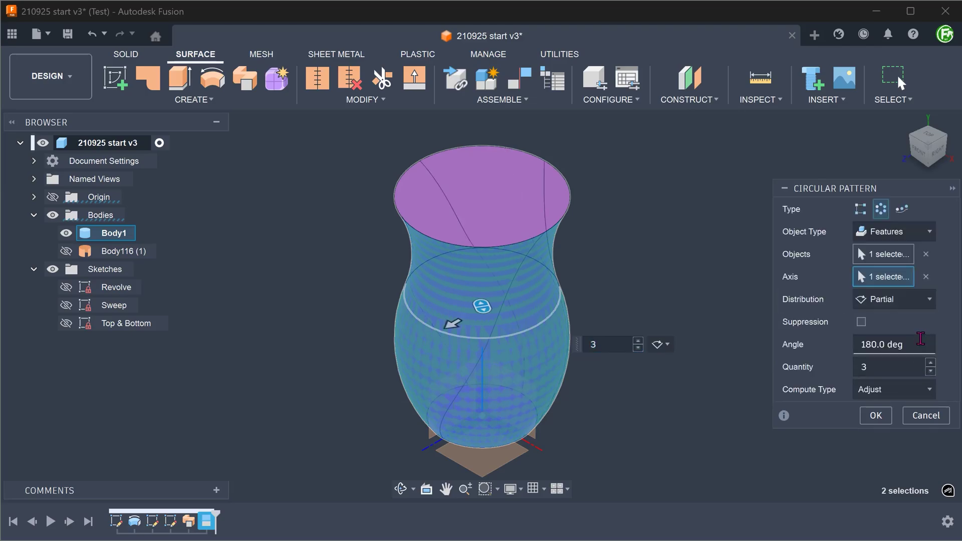
pyautogui.moveTo(913, 345); pyautogui.dragTo(858, 347)
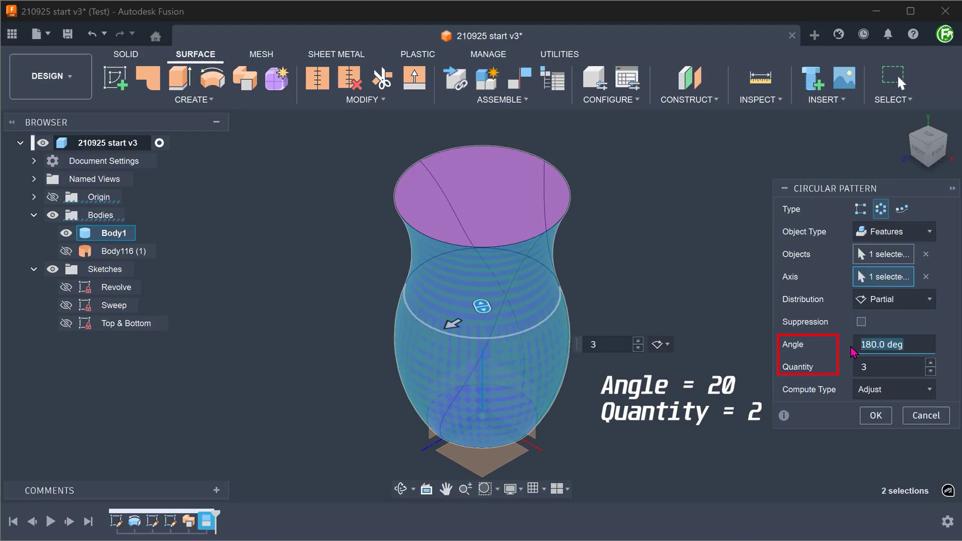
pyautogui.write('20')
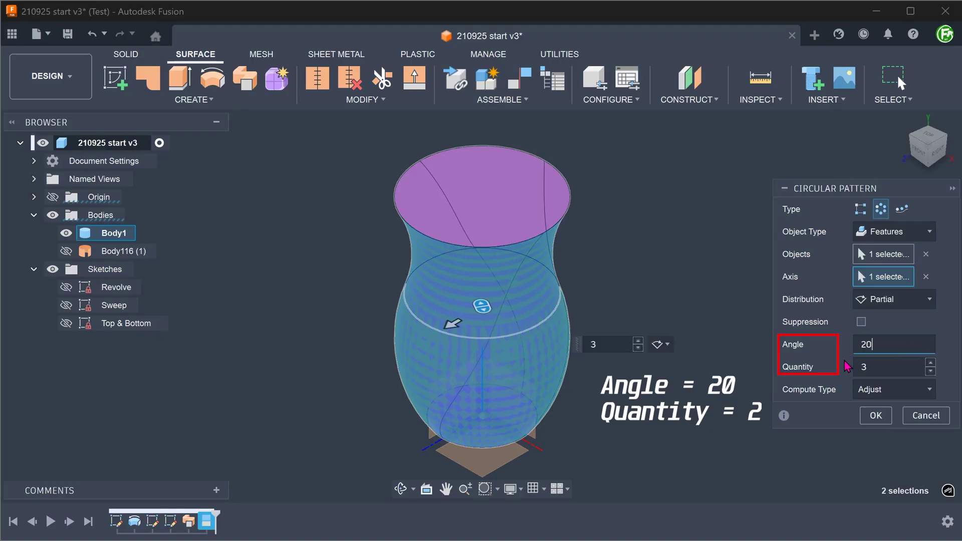
pyautogui.press('Tab')
pyautogui.write('2')
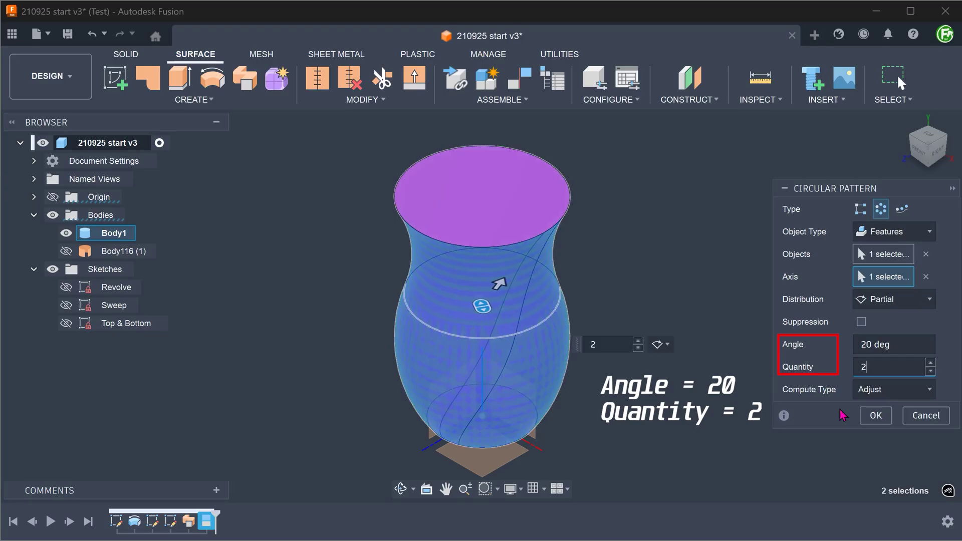
pyautogui.click(874, 415)
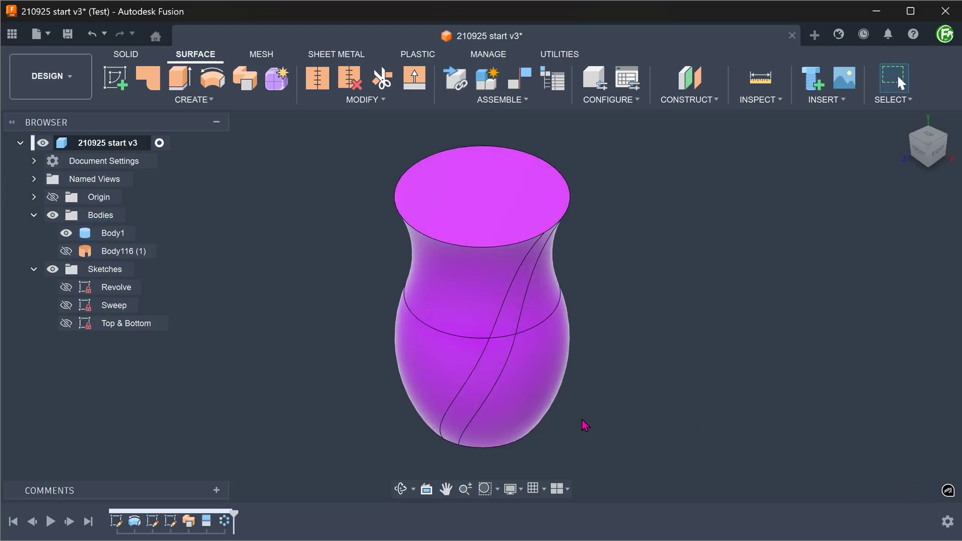
# Step: Show the Top & Bottom sketch and view the vase from the right side
pyautogui.moveTo(585, 425)
pyautogui.keyDown('shift'); pyautogui.mouseDown(button='middle')
pyautogui.moveTo(590, 433)
pyautogui.moveTo(655, 140)
pyautogui.mouseUp(button='middle'); pyautogui.keyUp('shift')
pyautogui.click(67, 323)
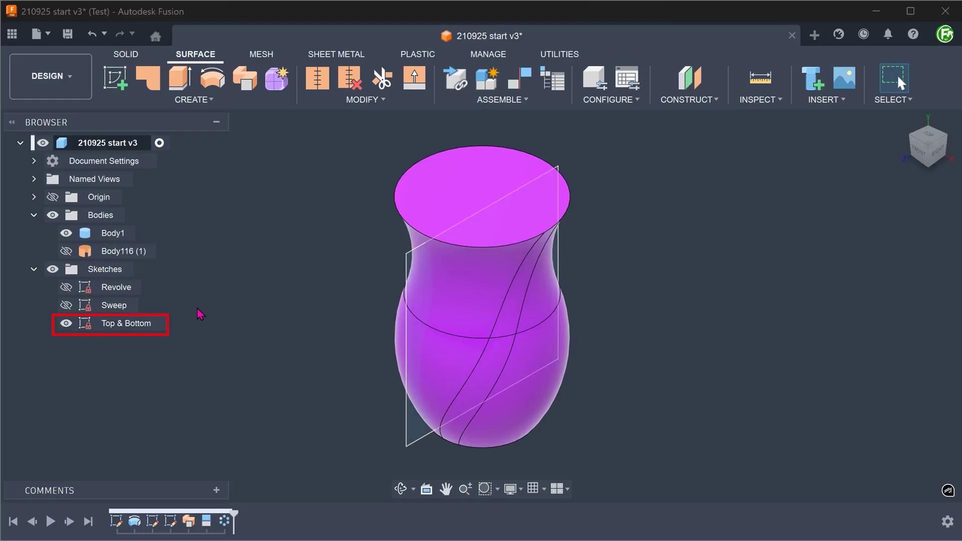
pyautogui.keyDown('shift'); pyautogui.moveTo(269, 263); pyautogui.dragTo(391, 231, button='middle'); pyautogui.keyUp('shift')
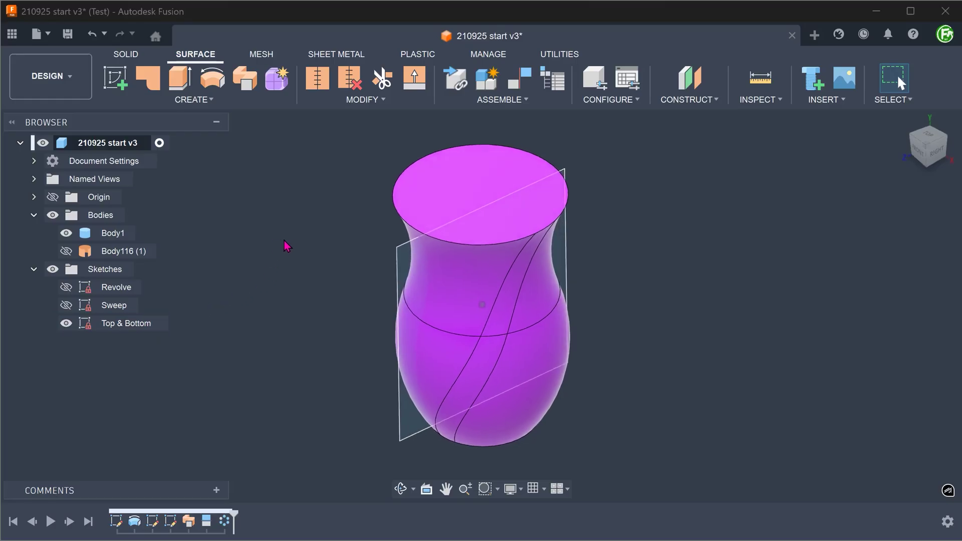
pyautogui.click(390, 232)
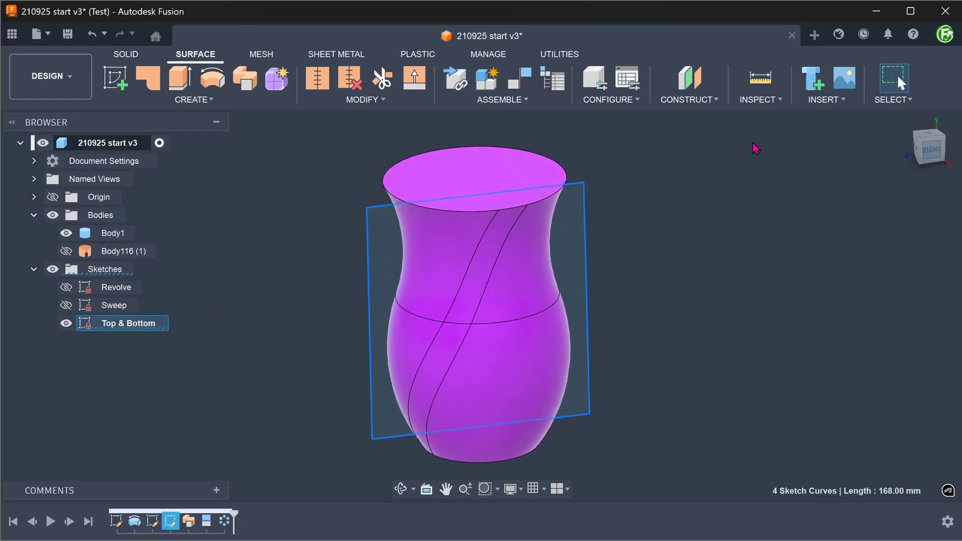
pyautogui.press('Escape')
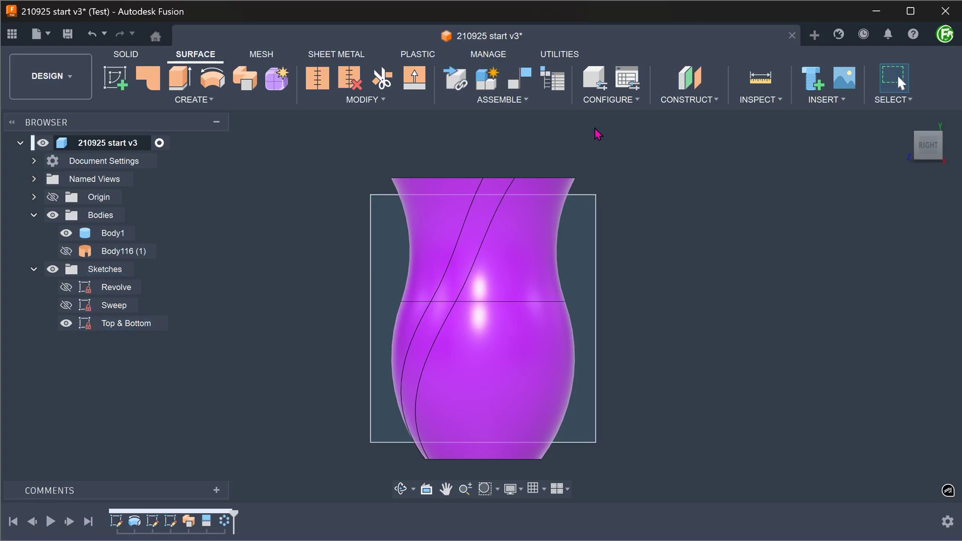
pyautogui.click(368, 100)
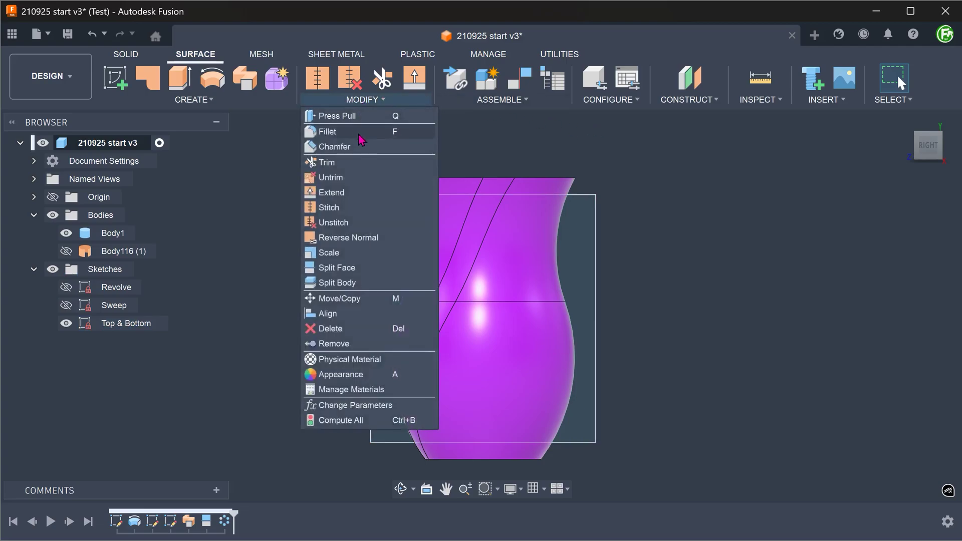
pyautogui.moveTo(337, 268)
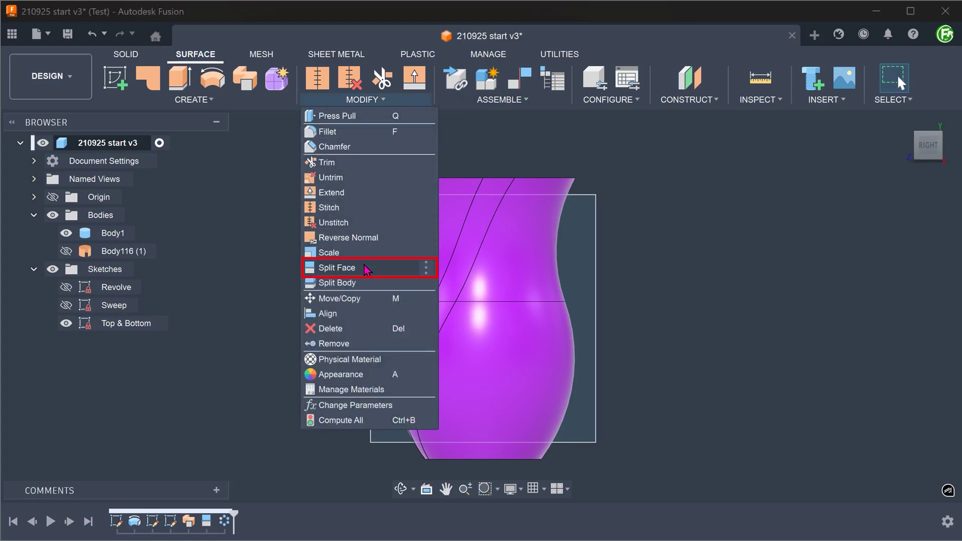
# Step: Split the upper and lower strip faces with the Top & Bottom rectangle
pyautogui.click(366, 270)
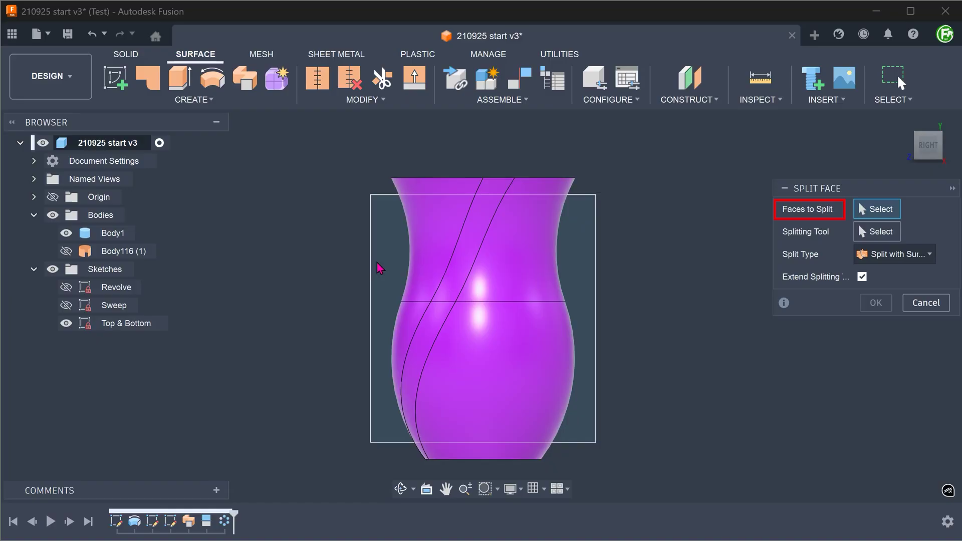
pyautogui.click(464, 249)
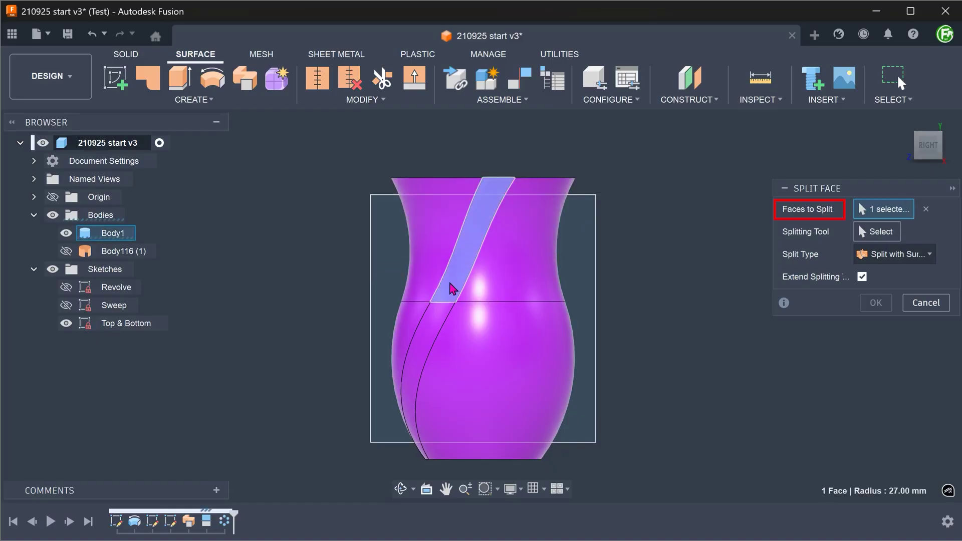
pyautogui.click(428, 327)
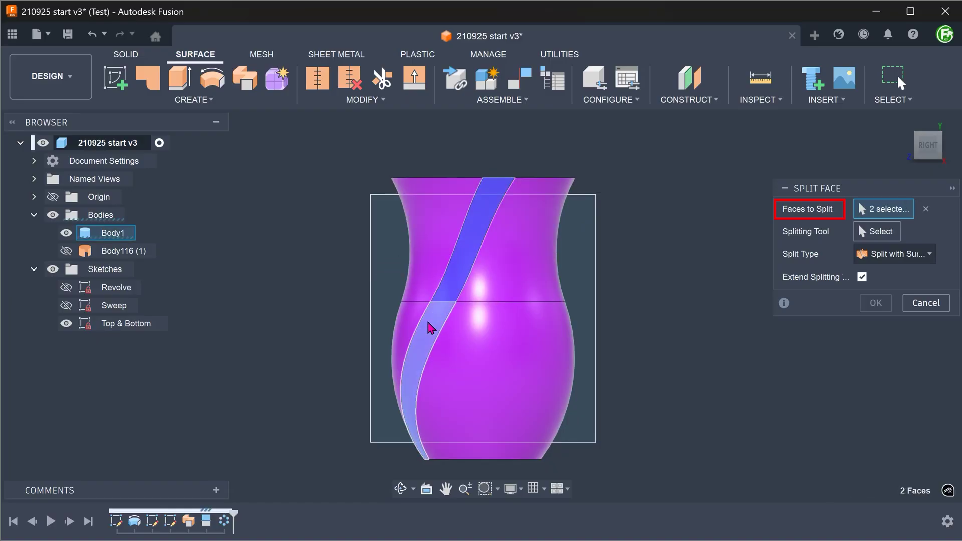
pyautogui.click(885, 237)
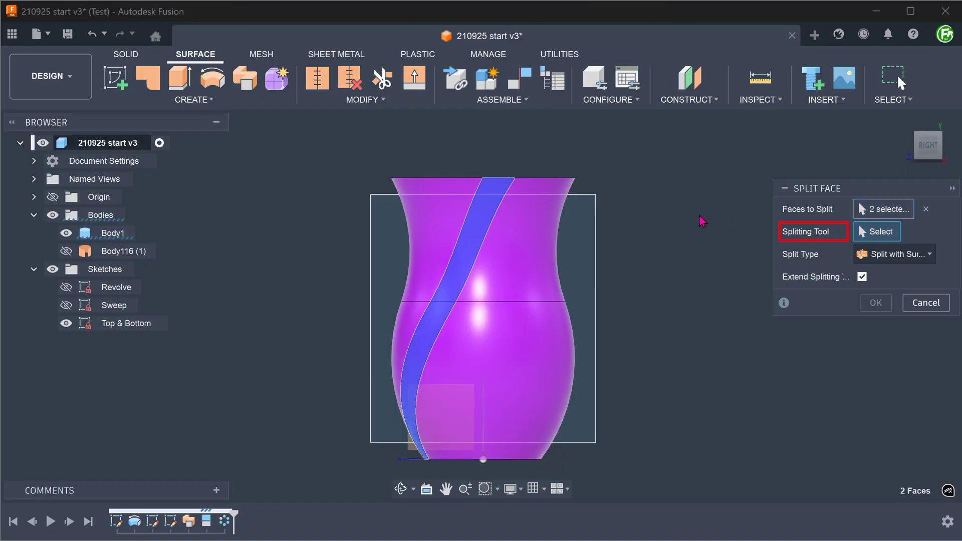
pyautogui.click(588, 197)
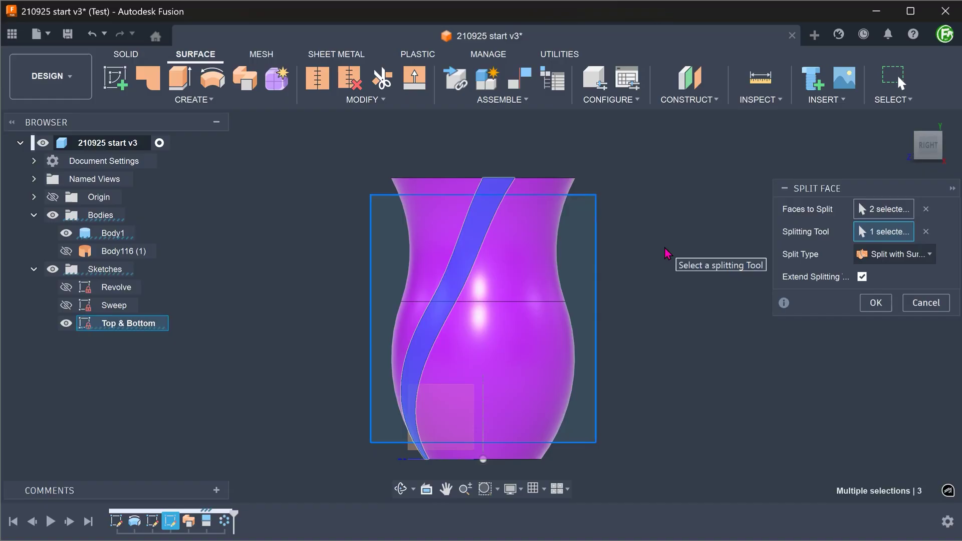
pyautogui.click(874, 302)
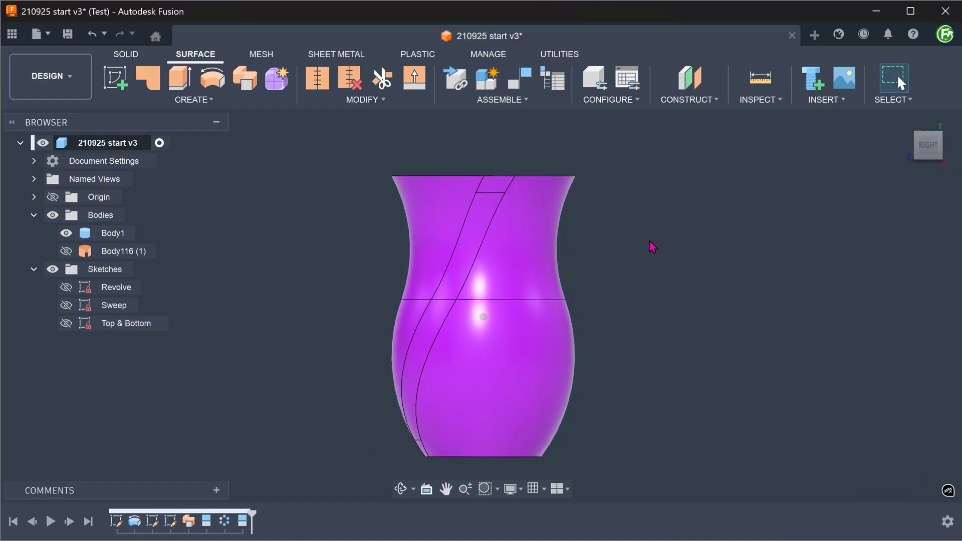
# Step: Inspect the new edges at the strip's top and bottom, then clear the selection
pyautogui.keyDown('shift'); pyautogui.moveTo(651, 246); pyautogui.dragTo(646, 224, button='middle'); pyautogui.keyUp('shift')
pyautogui.click(516, 179)
pyautogui.moveTo(516, 180)
pyautogui.keyDown('shift'); pyautogui.mouseDown(button='middle')
pyautogui.moveTo(426, 235)
pyautogui.moveTo(408, 412)
pyautogui.mouseUp(button='middle'); pyautogui.keyUp('shift')
pyautogui.click(437, 423)
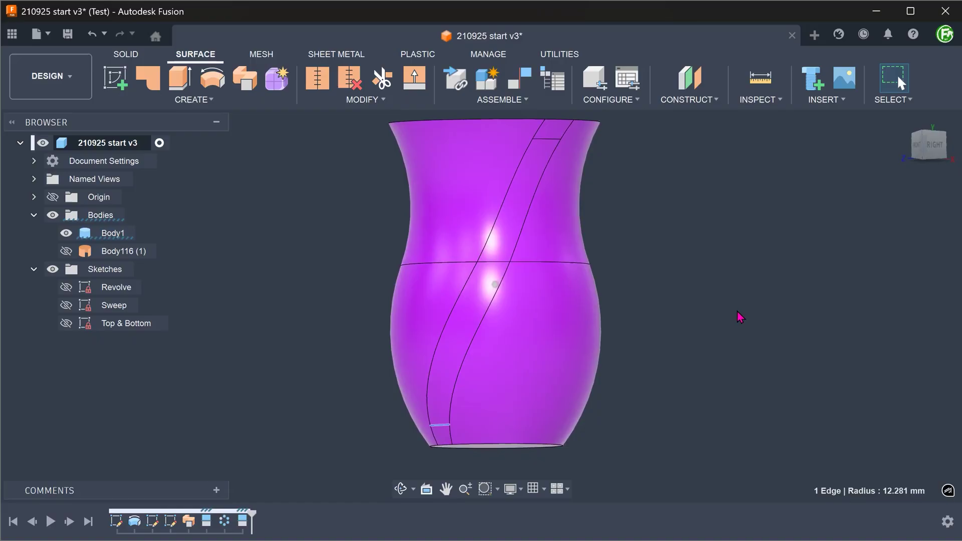
pyautogui.click(717, 277)
pyautogui.moveTo(709, 215)
pyautogui.keyDown('shift'); pyautogui.mouseDown(button='middle')
pyautogui.moveTo(685, 136)
pyautogui.moveTo(631, 155)
pyautogui.mouseUp(button='middle'); pyautogui.keyUp('shift')
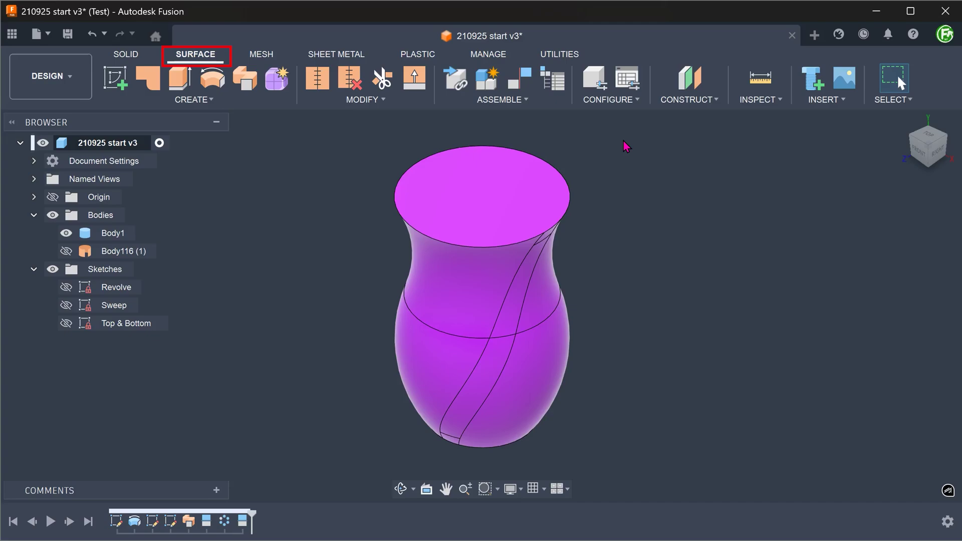
# Step: Delete the upper and lower spiral strip faces
pyautogui.moveTo(624, 146)
pyautogui.keyDown('shift'); pyautogui.mouseDown(button='middle')
pyautogui.moveTo(629, 231)
pyautogui.moveTo(649, 270)
pyautogui.moveTo(637, 291)
pyautogui.mouseUp(button='middle'); pyautogui.keyUp('shift')
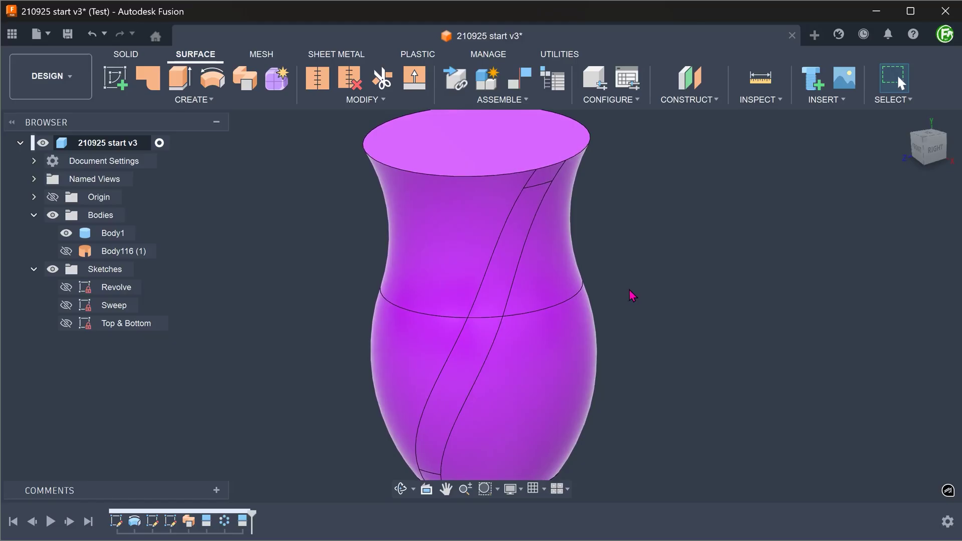
pyautogui.click(498, 290)
pyautogui.click(475, 342)
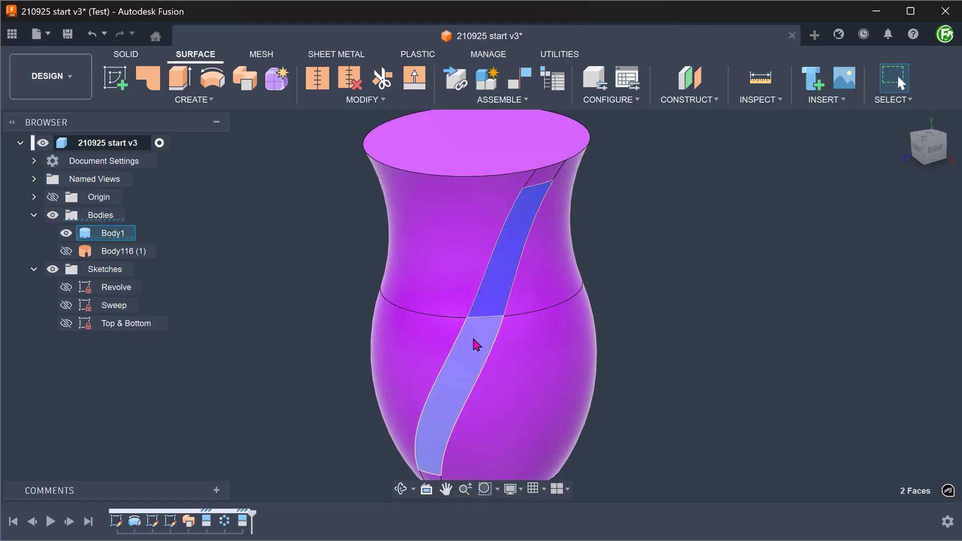
pyautogui.press('Delete')
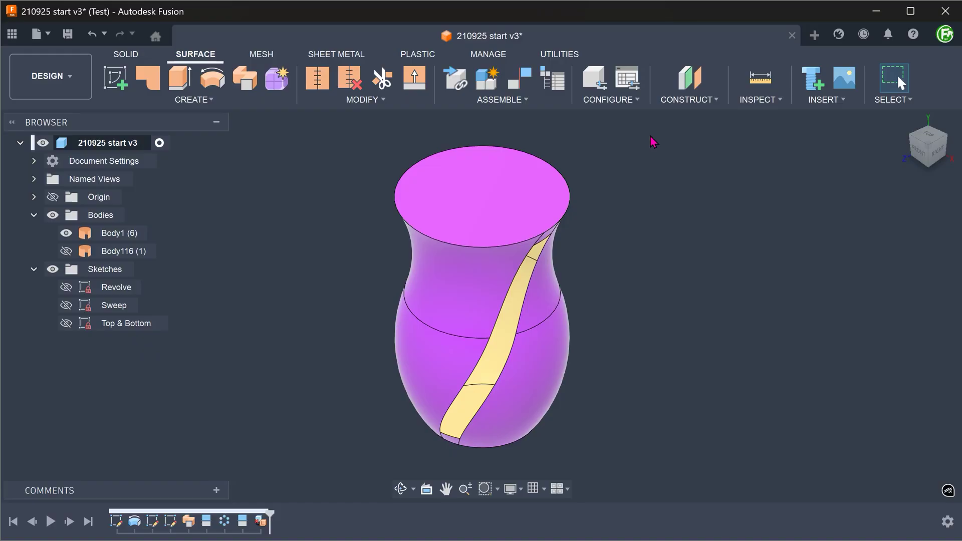
# Step: Create offset plane Plane5 from the XZ plane, 28 mm up at the waist seam
pyautogui.click(669, 102)
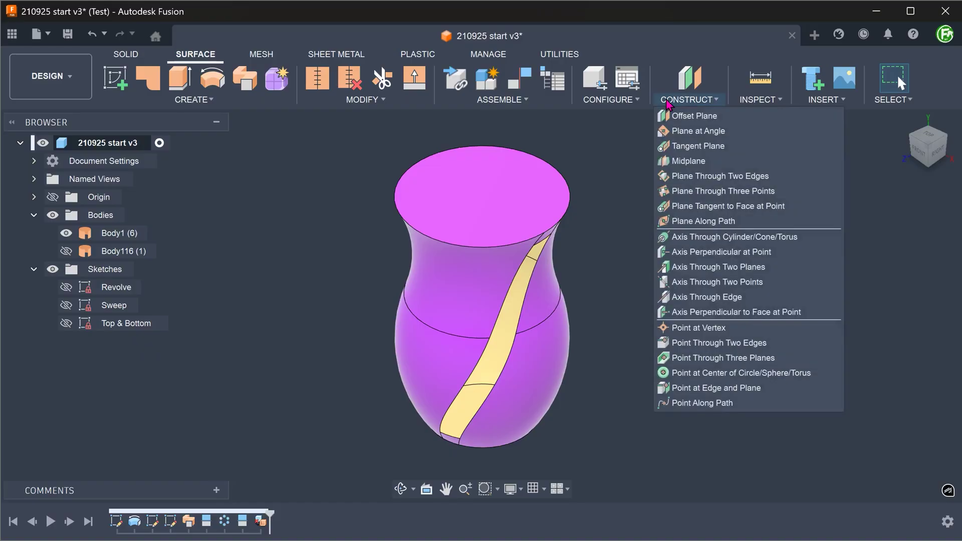
pyautogui.click(743, 116)
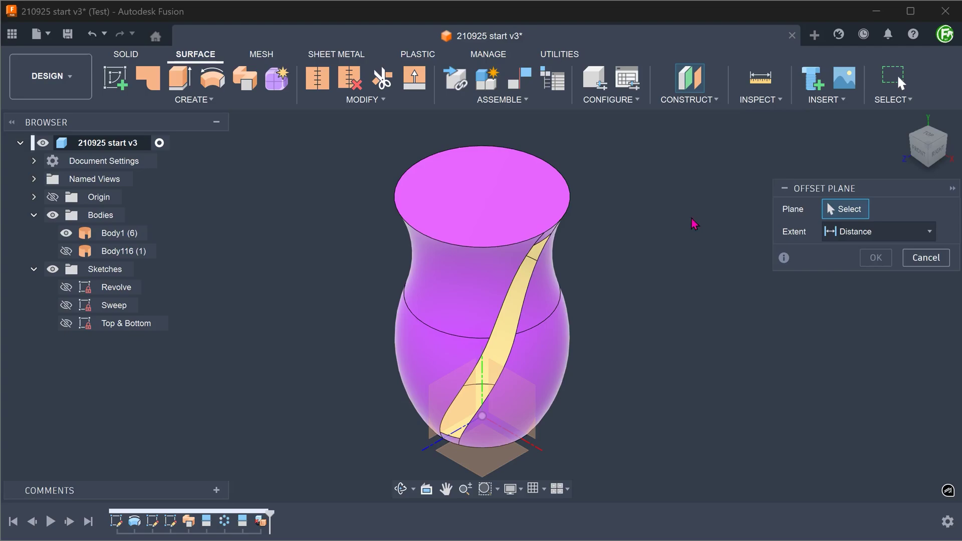
pyautogui.click(502, 464)
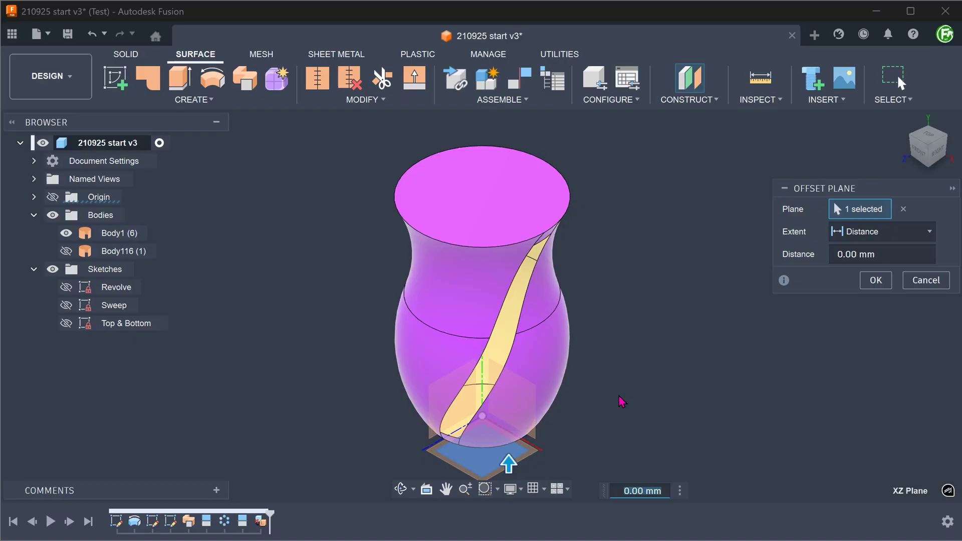
pyautogui.scroll(3, 632, 388)
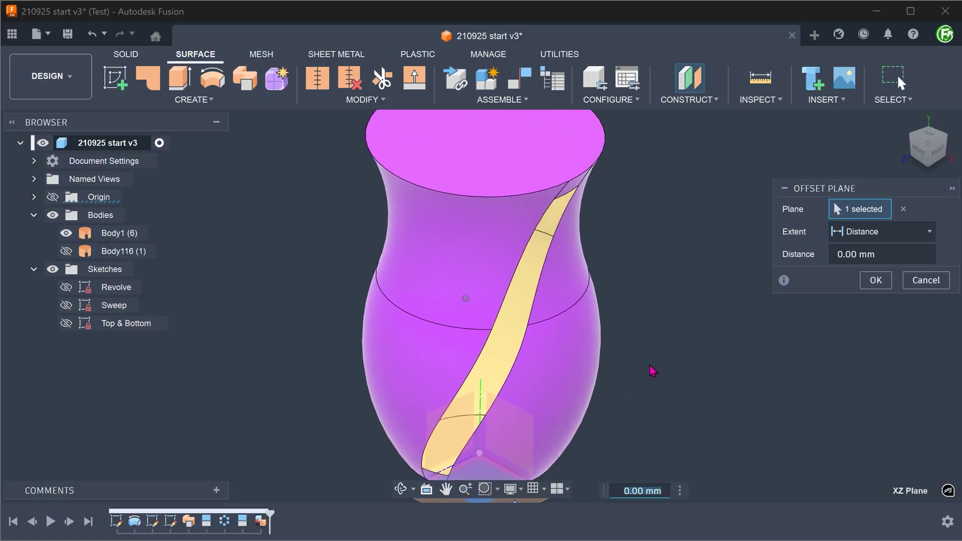
pyautogui.click(538, 316)
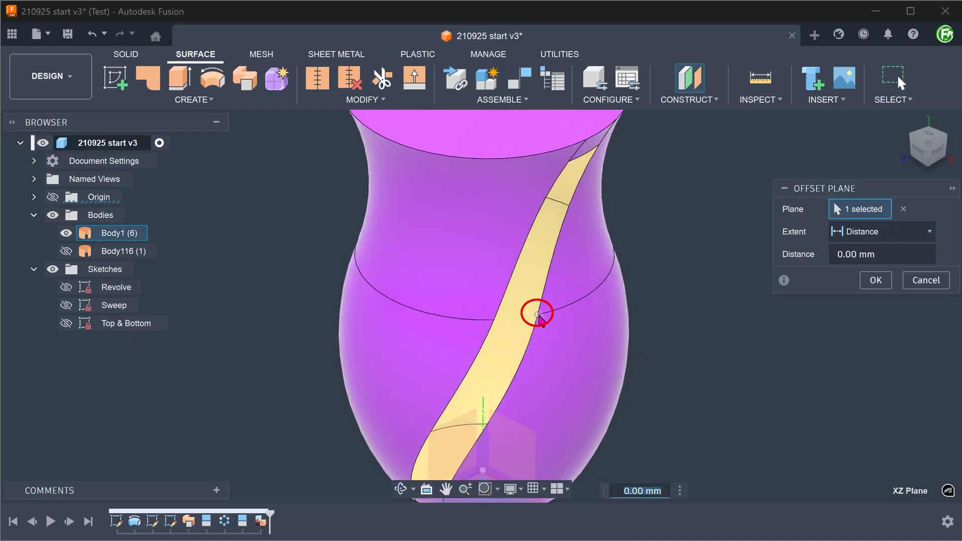
pyautogui.click(539, 316)
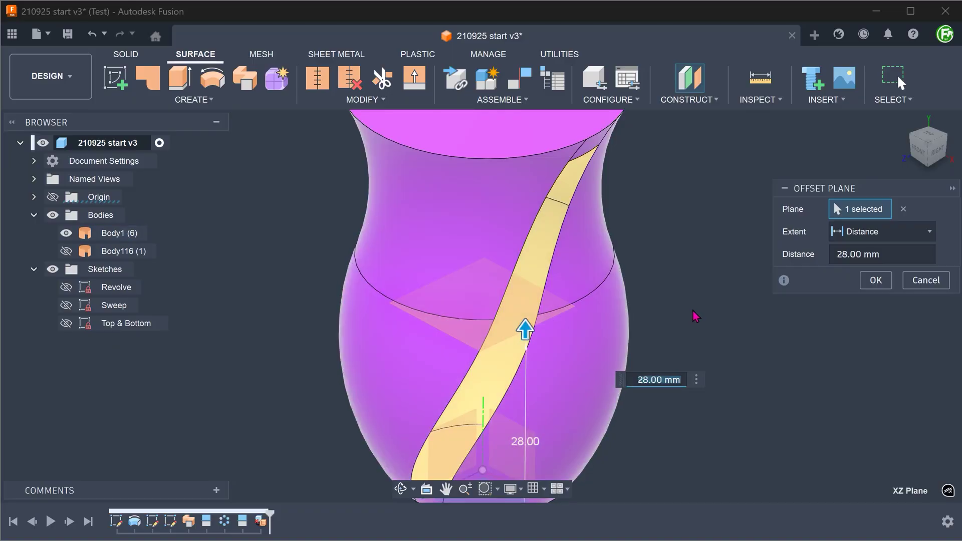
pyautogui.click(874, 281)
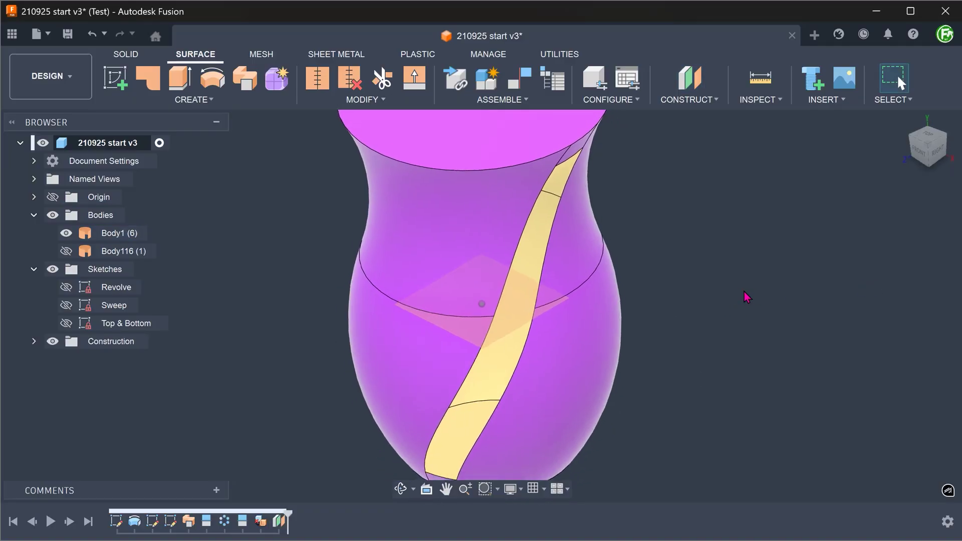
pyautogui.keyDown('shift'); pyautogui.moveTo(747, 298); pyautogui.dragTo(725, 314, button='middle'); pyautogui.keyUp('shift')
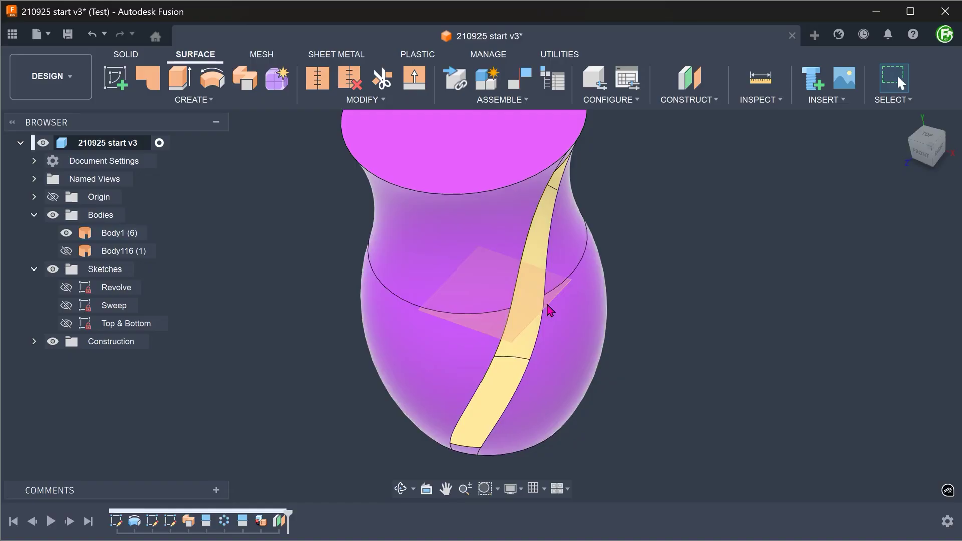
# Step: Sketch on Plane5 and project the waist circle edge and small adjacent segment
pyautogui.rightClick(534, 307)
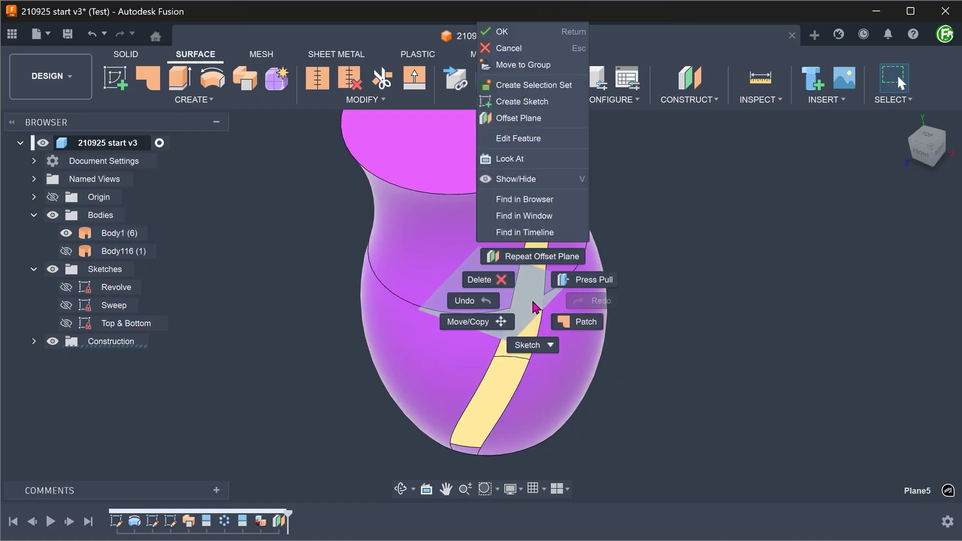
pyautogui.click(560, 106)
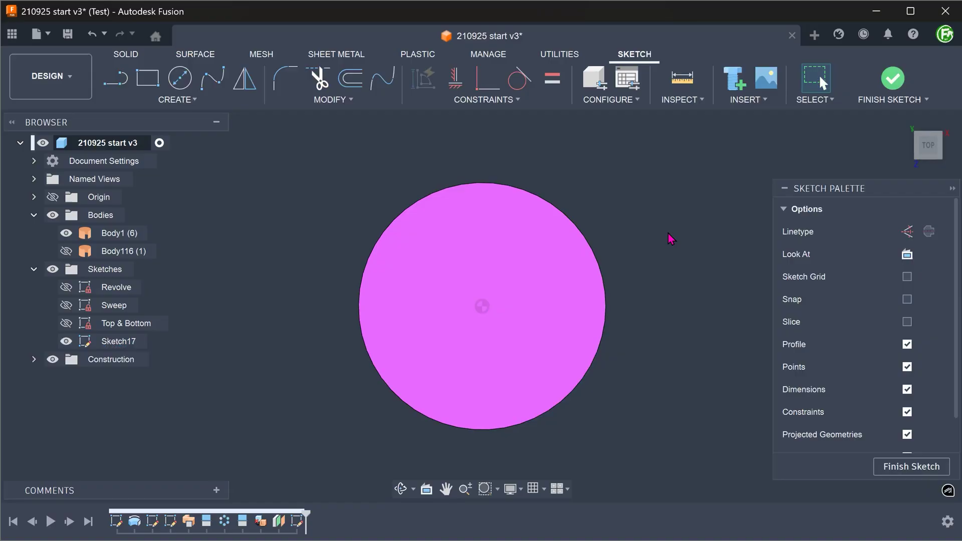
pyautogui.moveTo(671, 239)
pyautogui.keyDown('shift'); pyautogui.mouseDown(button='middle')
pyautogui.moveTo(681, 223)
pyautogui.moveTo(646, 214)
pyautogui.mouseUp(button='middle'); pyautogui.keyUp('shift')
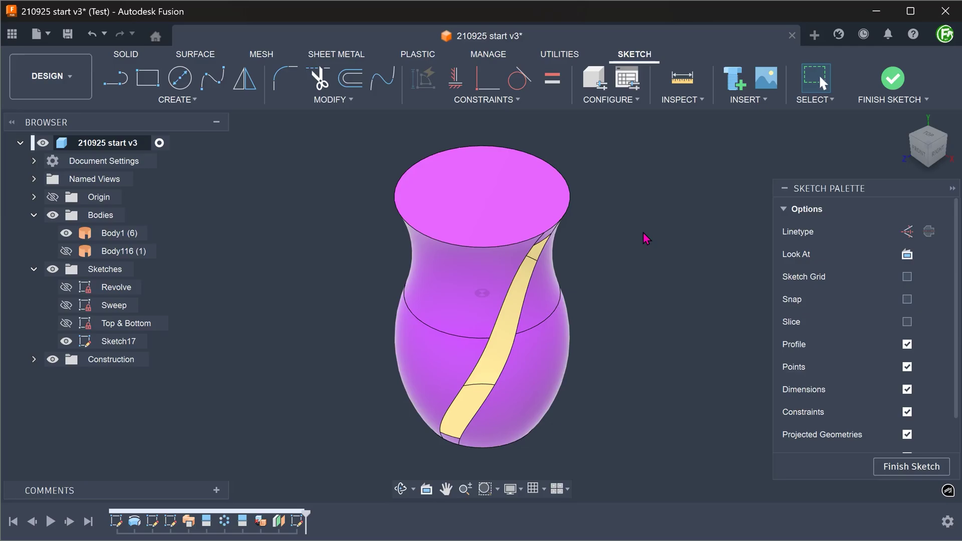
pyautogui.moveTo(644, 238)
pyautogui.keyDown('shift'); pyautogui.mouseDown(button='middle')
pyautogui.moveTo(630, 327)
pyautogui.moveTo(462, 324)
pyautogui.mouseUp(button='middle'); pyautogui.keyUp('shift')
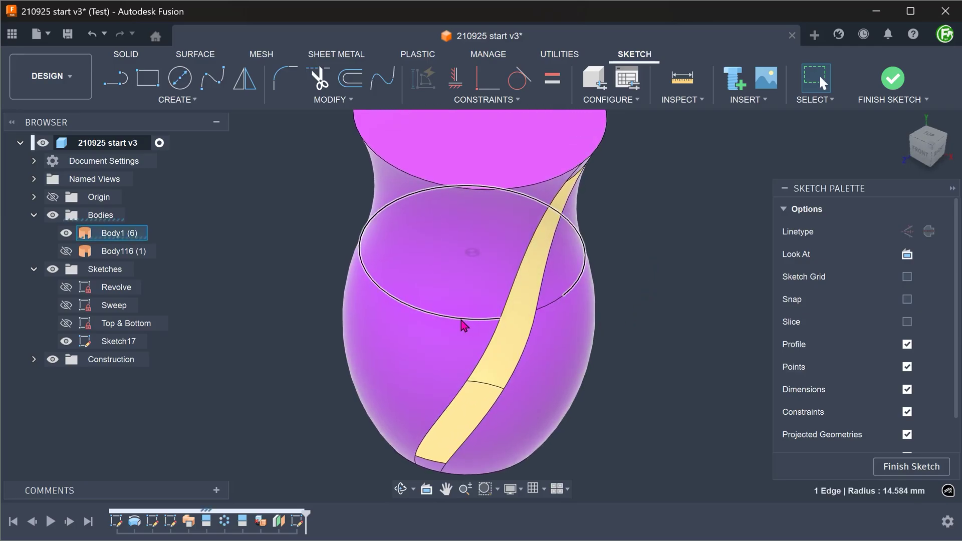
pyautogui.click(462, 326)
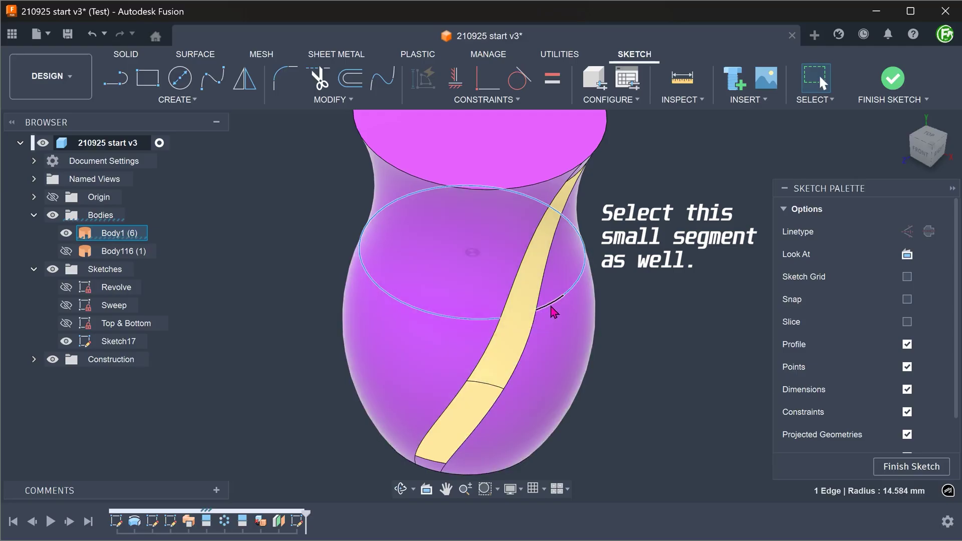
pyautogui.click(551, 307)
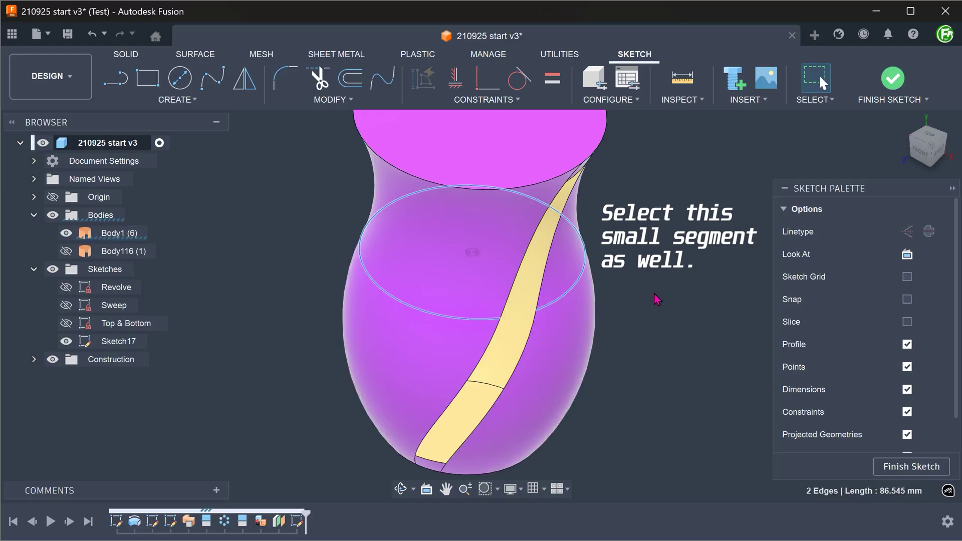
pyautogui.press('p')
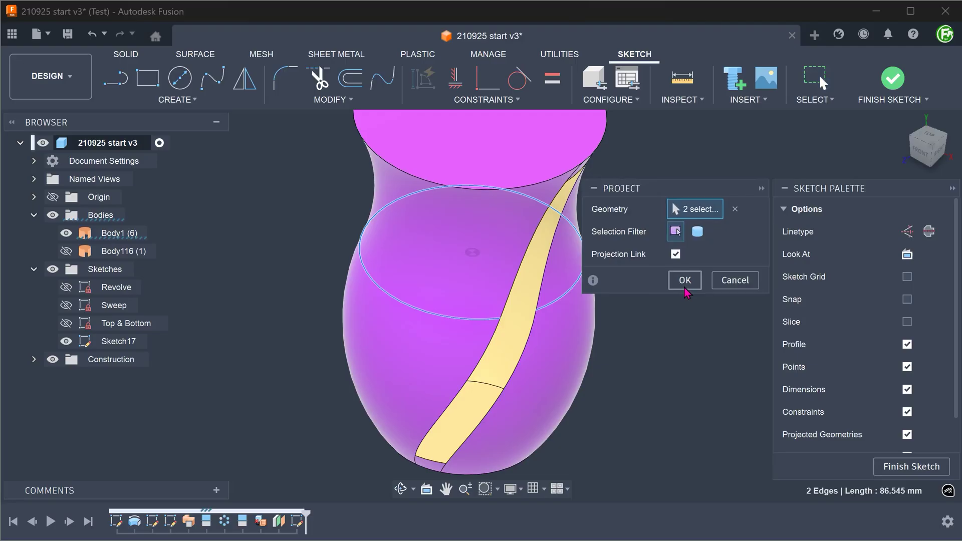
pyautogui.click(683, 284)
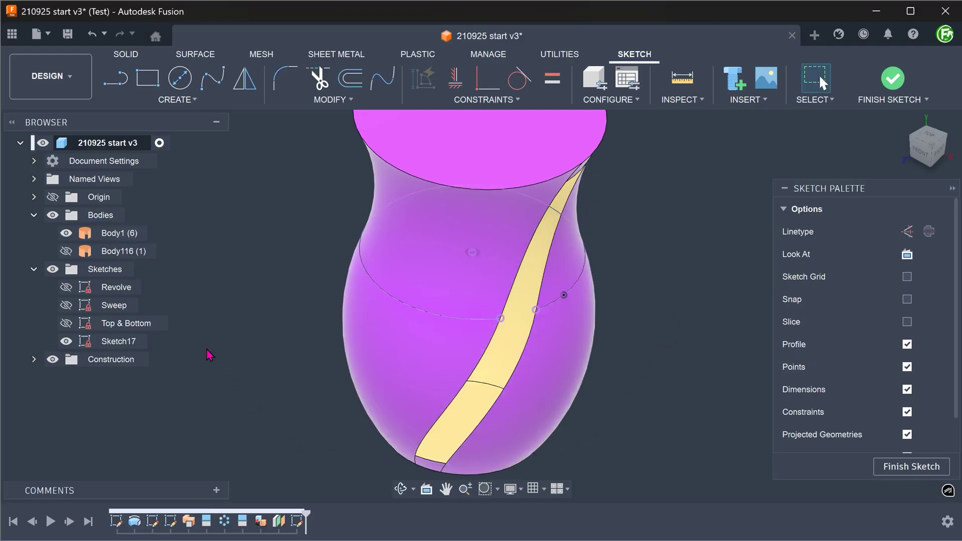
# Step: Hide Body1 and look straight down at the projected sketch curves
pyautogui.click(66, 234)
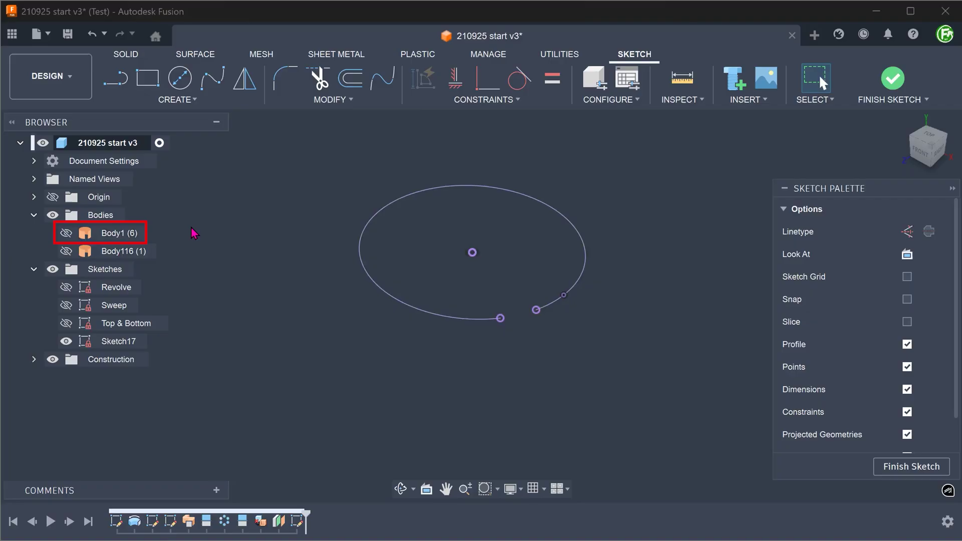
pyautogui.moveTo(192, 233)
pyautogui.keyDown('shift'); pyautogui.mouseDown(button='middle')
pyautogui.moveTo(547, 147)
pyautogui.moveTo(671, 193)
pyautogui.mouseUp(button='middle'); pyautogui.keyUp('shift')
pyautogui.click(907, 254)
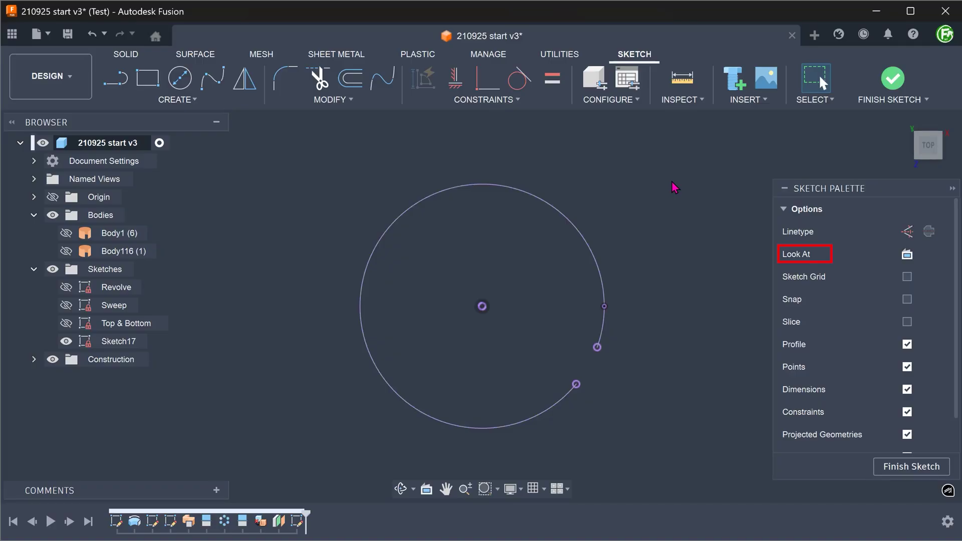
pyautogui.scroll(2, 673, 187)
pyautogui.scroll(2, 669, 188)
pyautogui.scroll(2, 665, 187)
pyautogui.scroll(2, 663, 189)
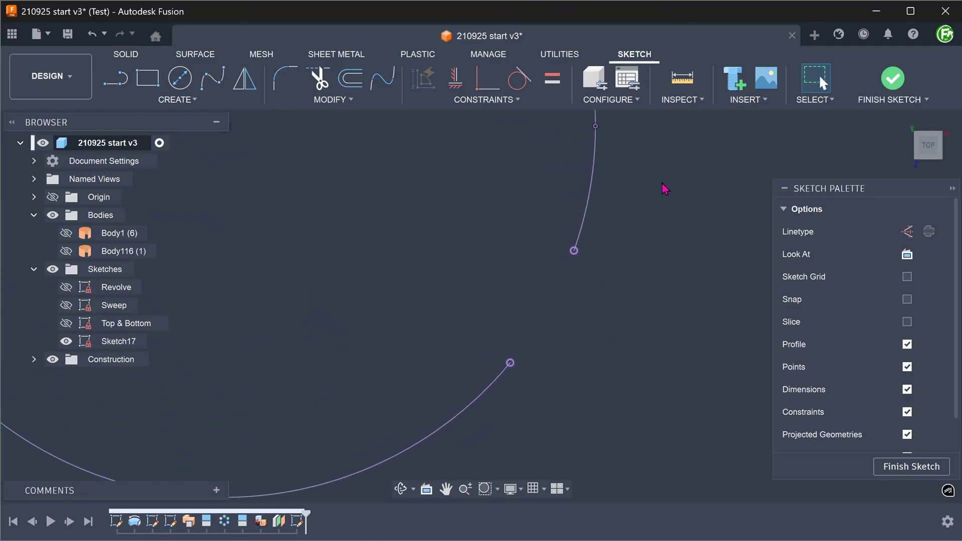
pyautogui.scroll(1, 663, 189)
pyautogui.scroll(1, 629, 206)
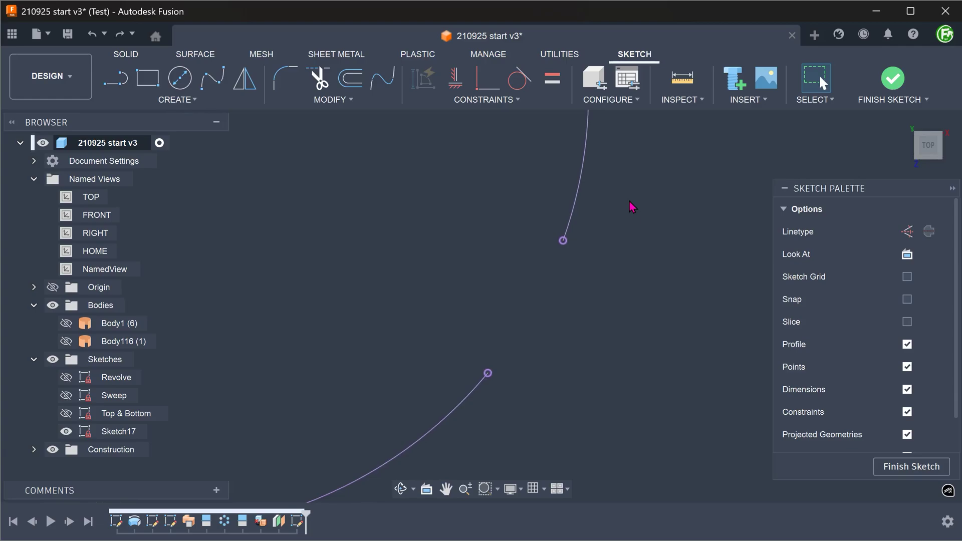
pyautogui.scroll(1, 630, 206)
pyautogui.scroll(1, 630, 207)
pyautogui.scroll(1, 630, 206)
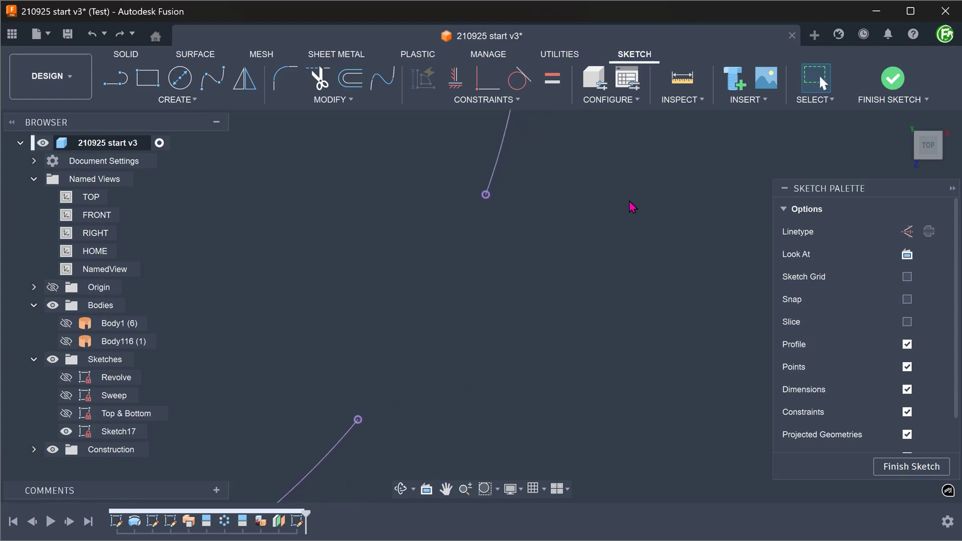
# Step: Draw a construction line joining the two arc endpoints
pyautogui.press('l')
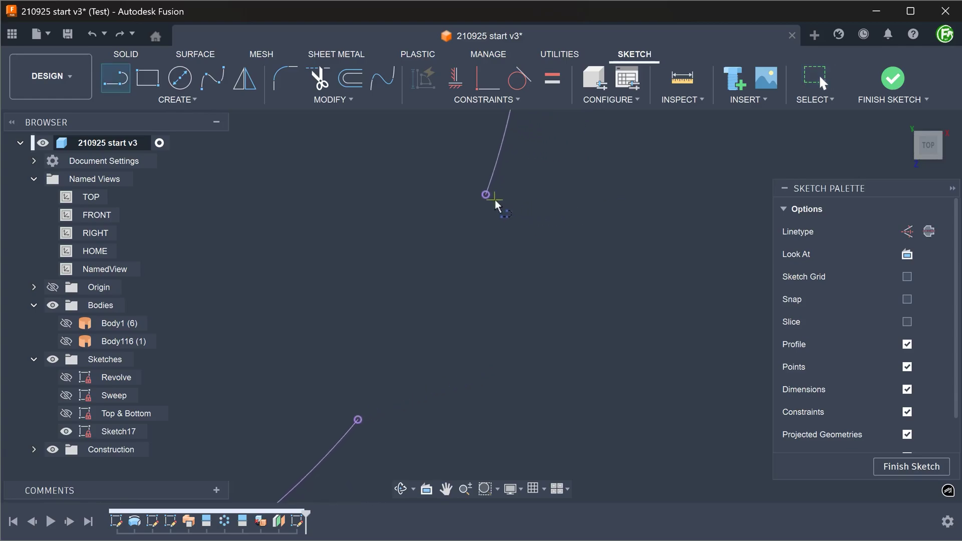
pyautogui.moveTo(486, 197); pyautogui.dragTo(359, 420)
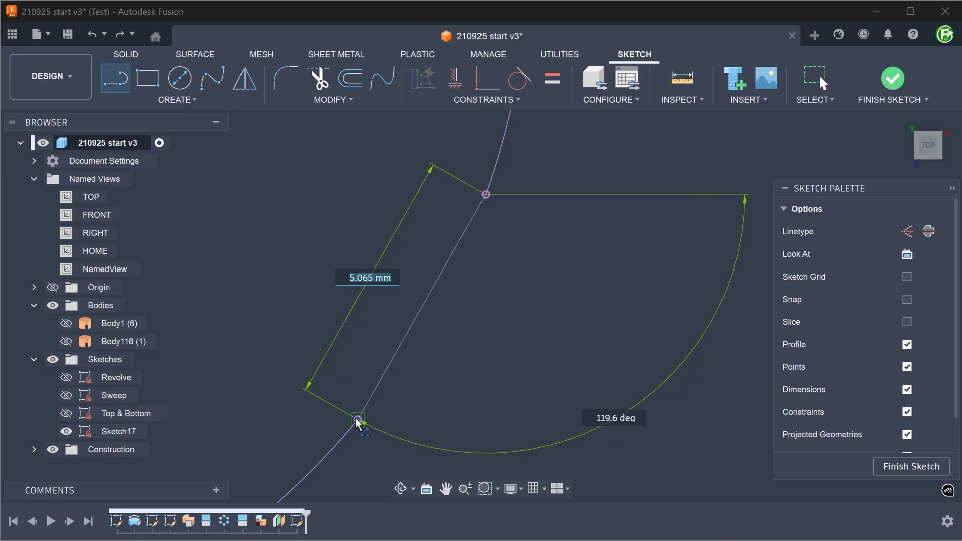
pyautogui.press('Escape')
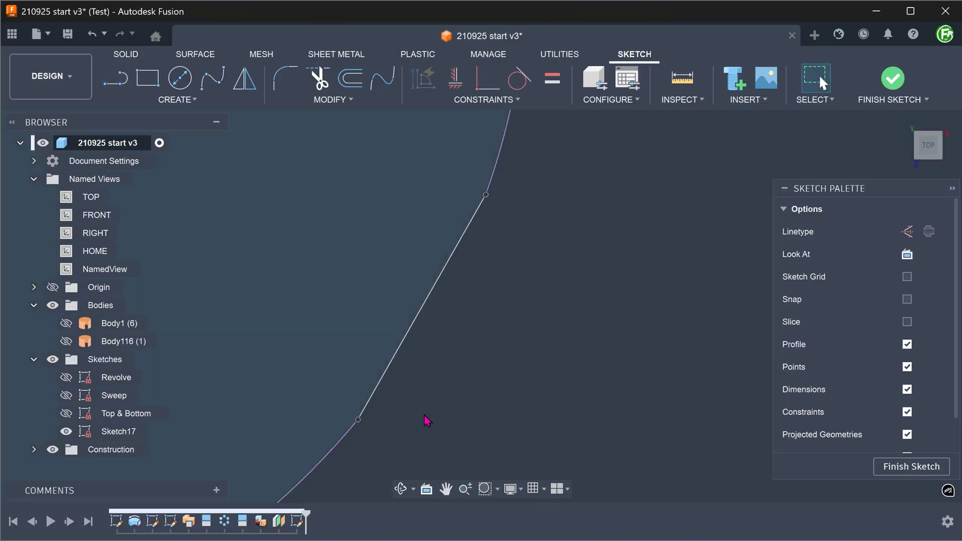
pyautogui.click(375, 393)
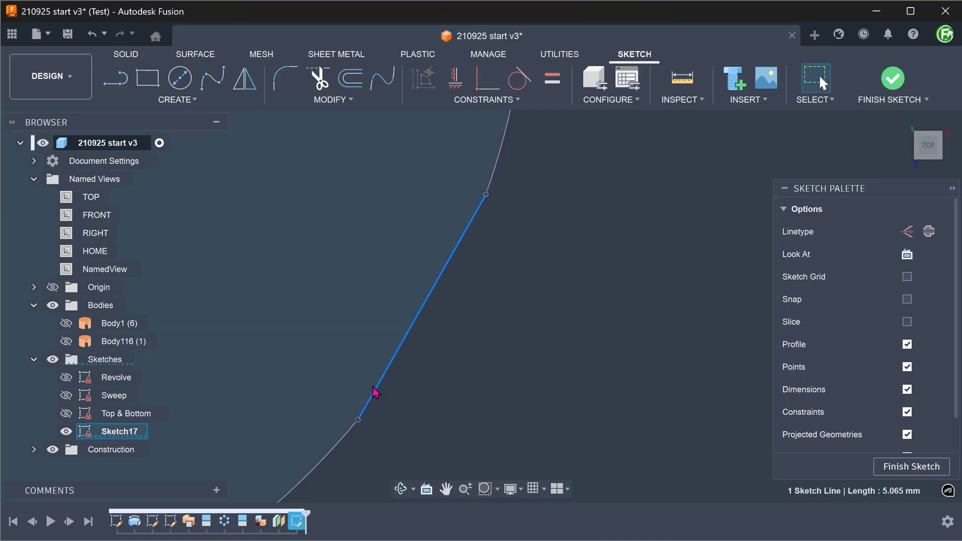
pyautogui.press('x')
pyautogui.click(455, 400)
# Step: Add a short construction line, about 2.1 mm long, jutting out from that dashed line
pyautogui.press('l')
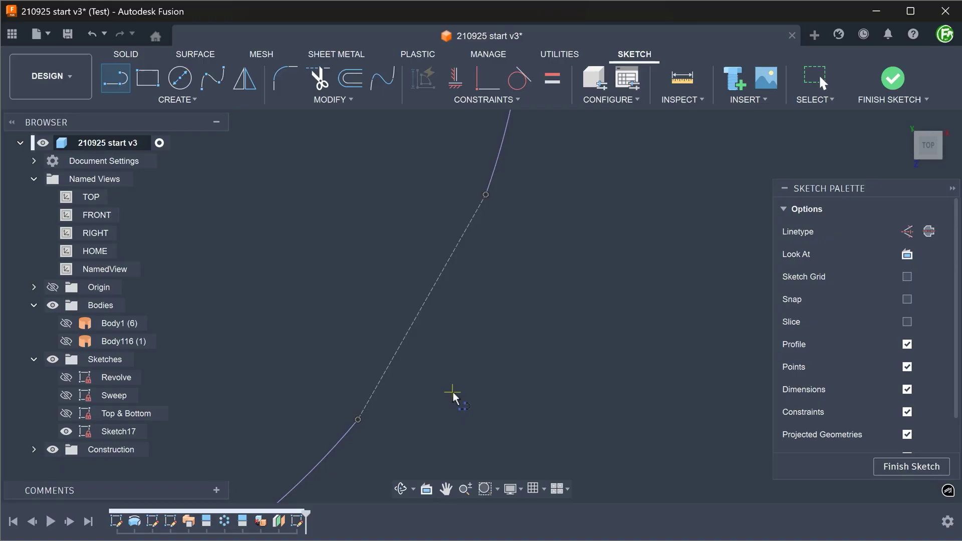
pyautogui.click(420, 307)
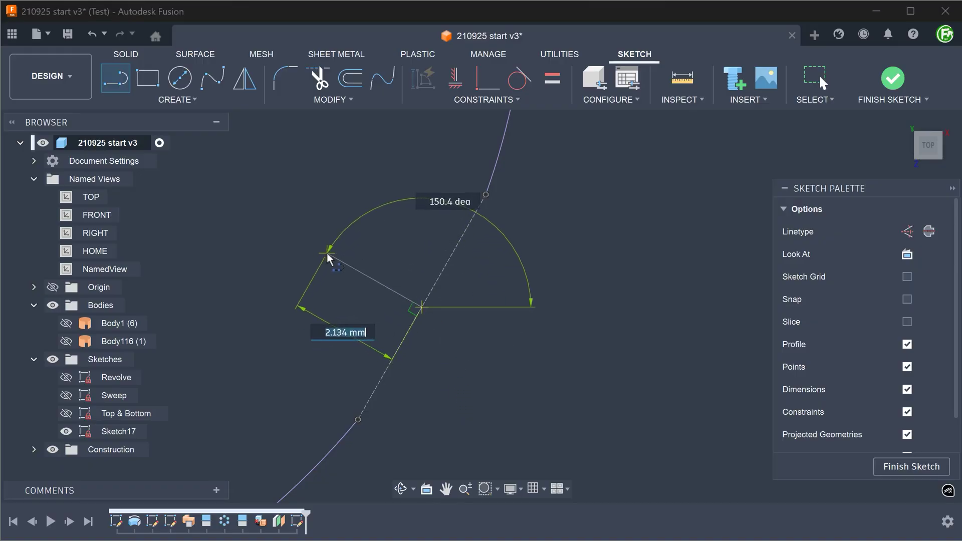
pyautogui.click(328, 254)
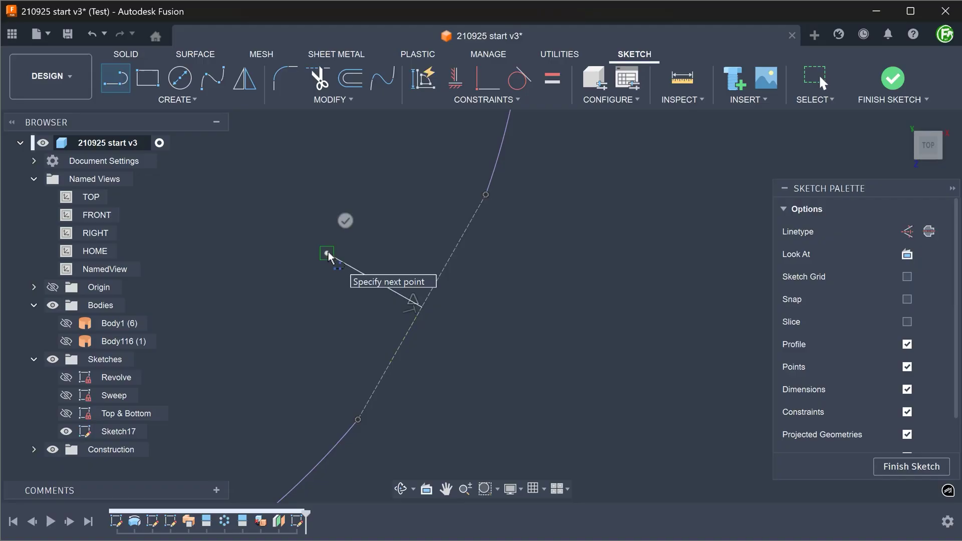
pyautogui.press('Escape')
pyautogui.click(342, 262)
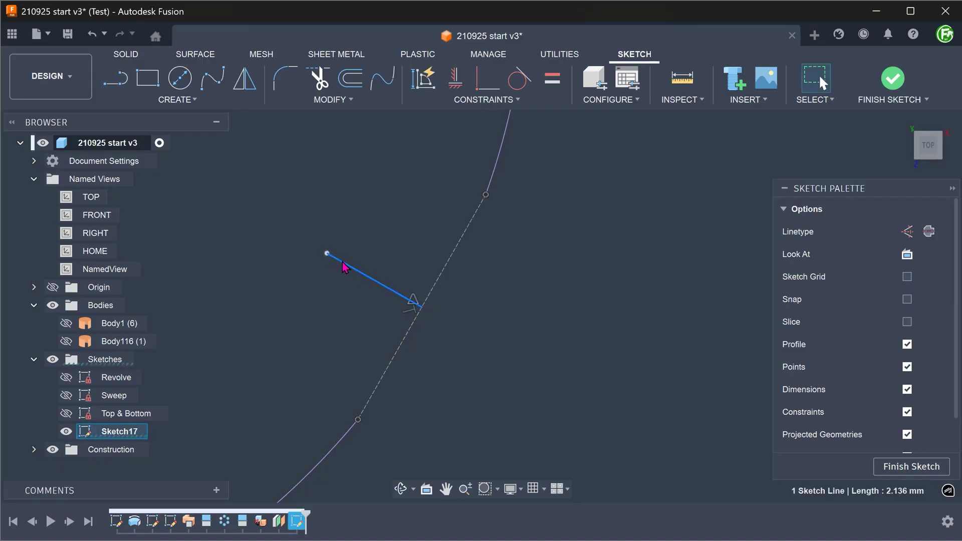
pyautogui.click(317, 296)
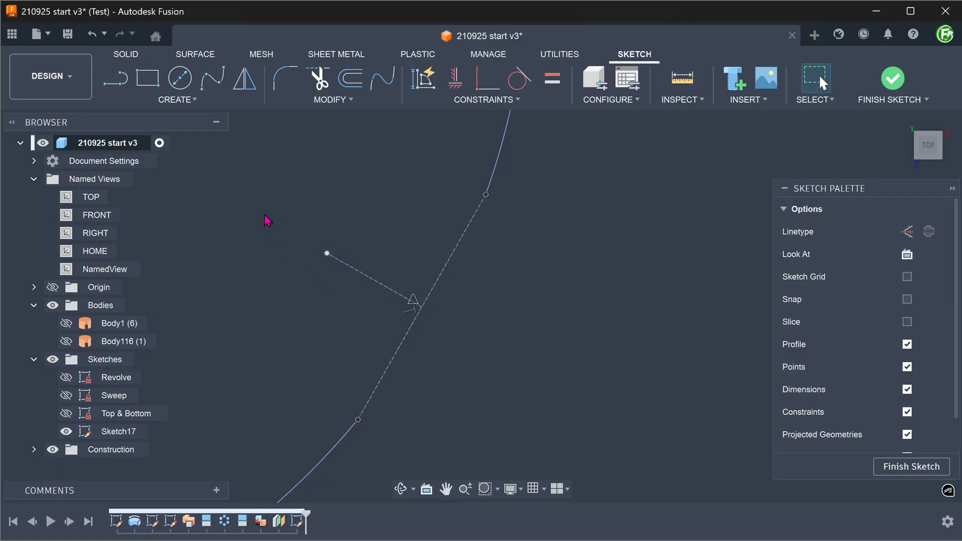
pyautogui.click(181, 102)
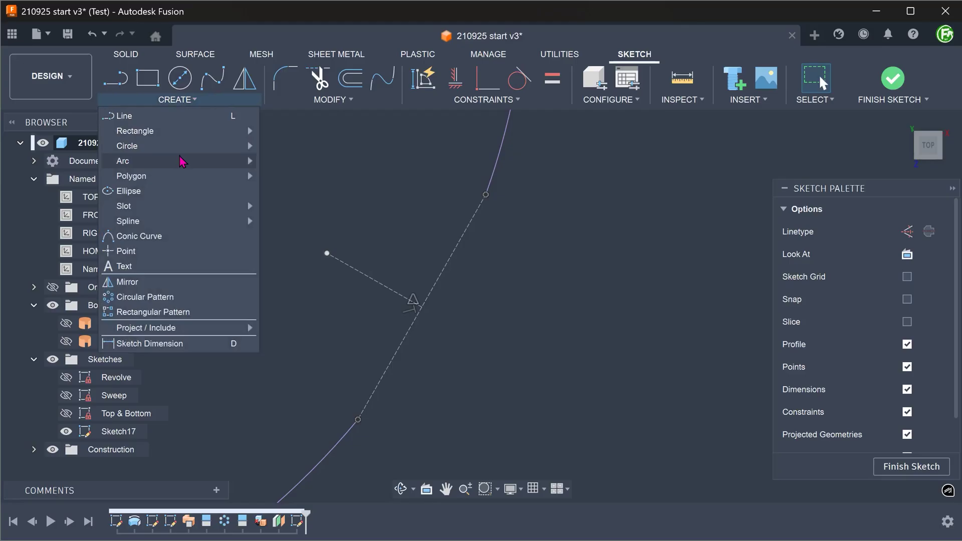
pyautogui.moveTo(150, 161)
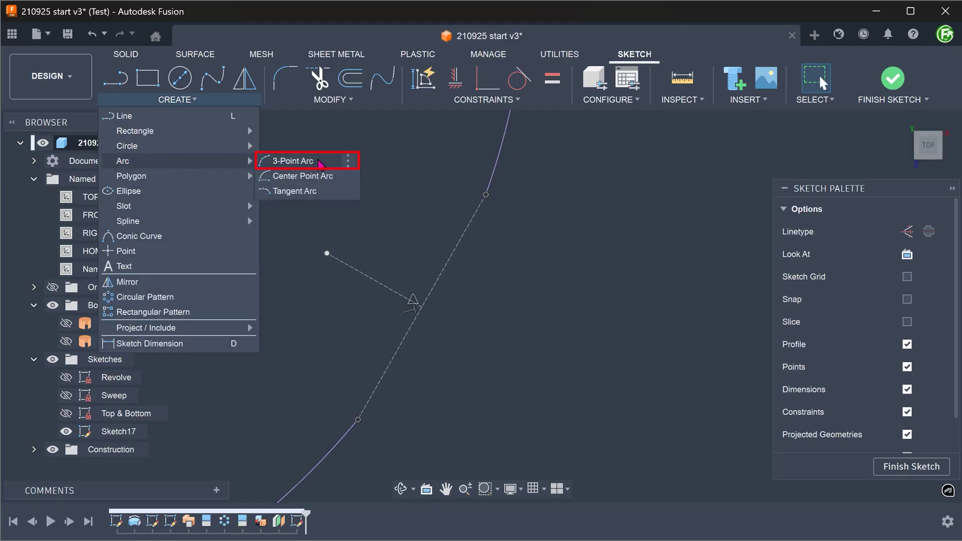
# Step: Draw a three-point arc starting at the projected curve's lower end
pyautogui.click(317, 162)
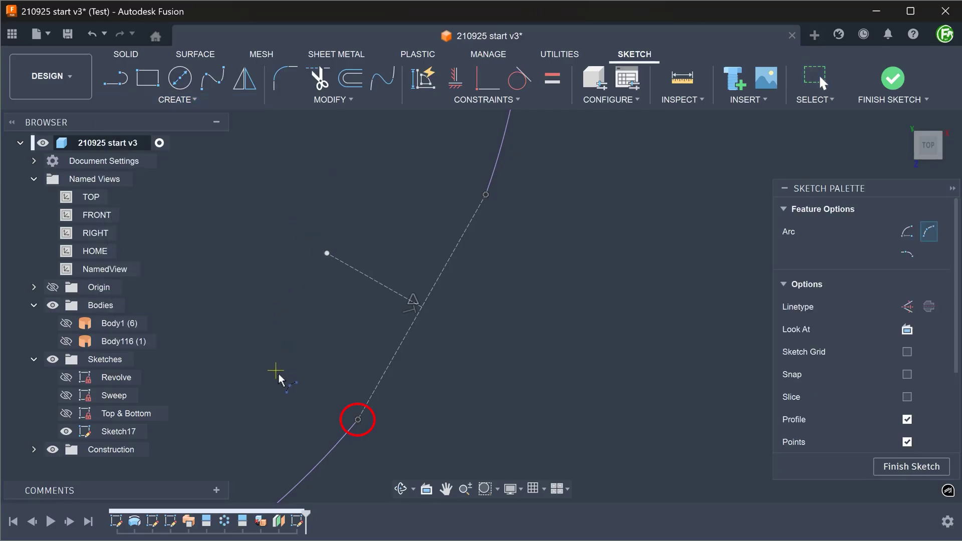
pyautogui.click(359, 419)
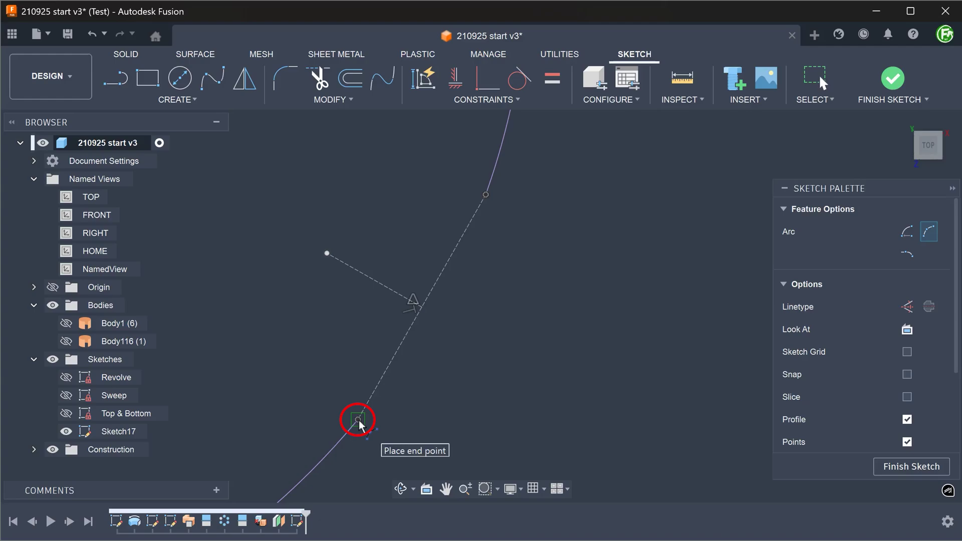
pyautogui.click(473, 381)
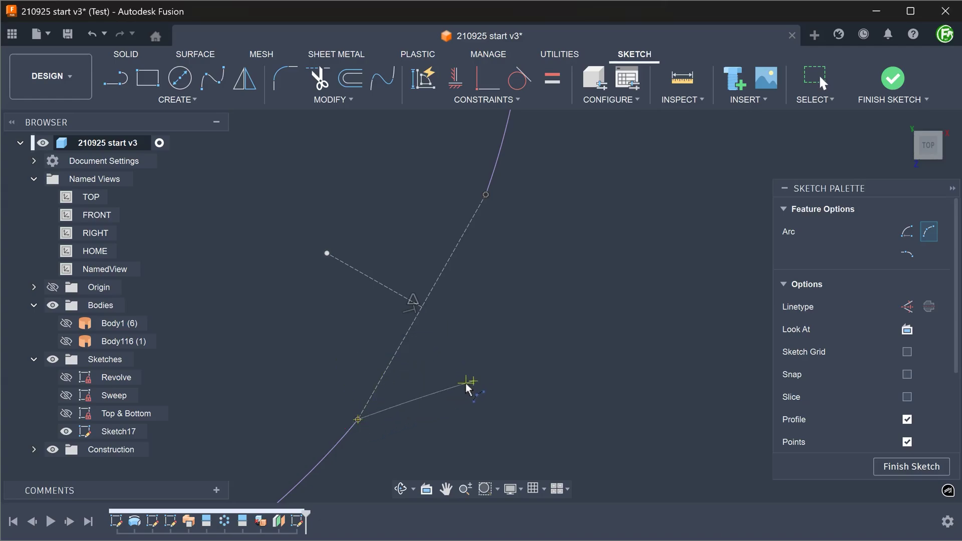
pyautogui.click(436, 389)
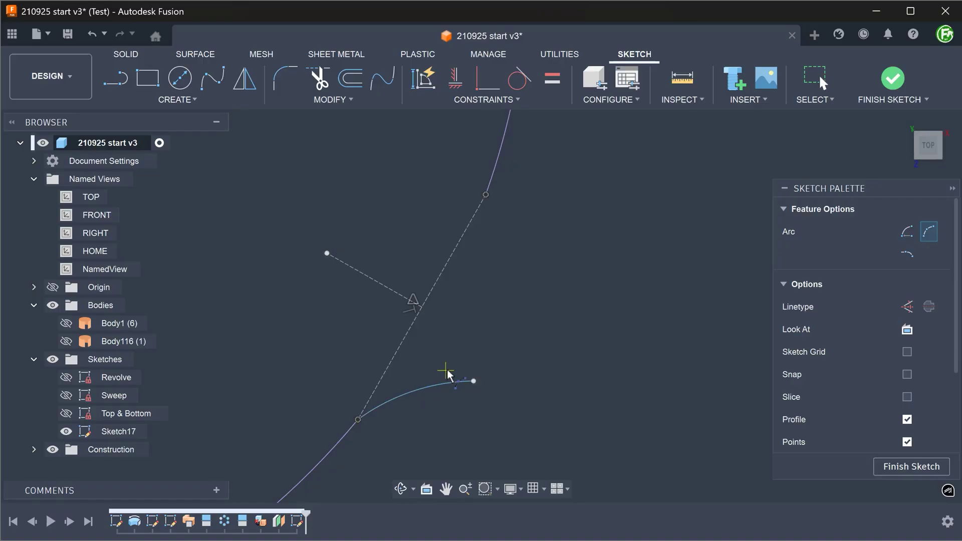
# Step: Constrain the new arc tangent to the projected arc
pyautogui.click(524, 85)
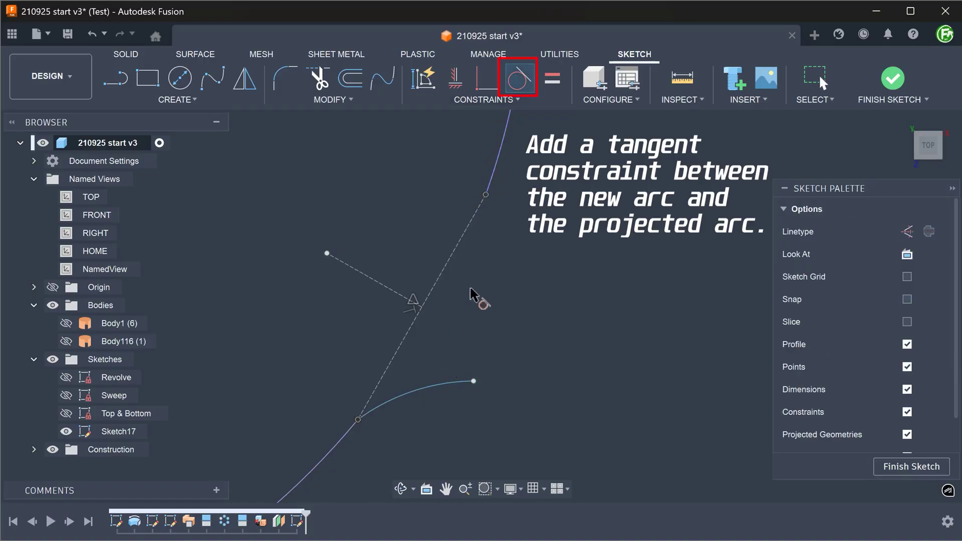
pyautogui.click(413, 397)
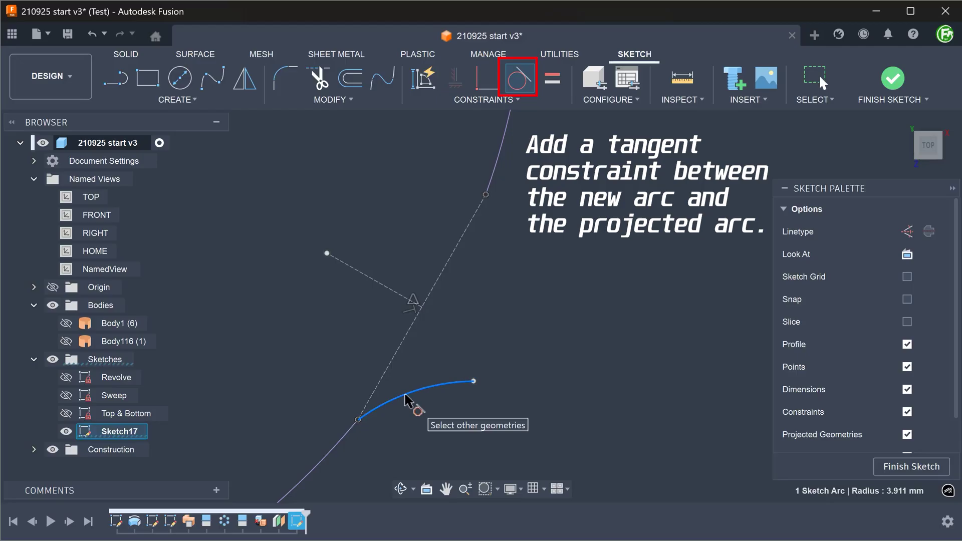
pyautogui.click(342, 445)
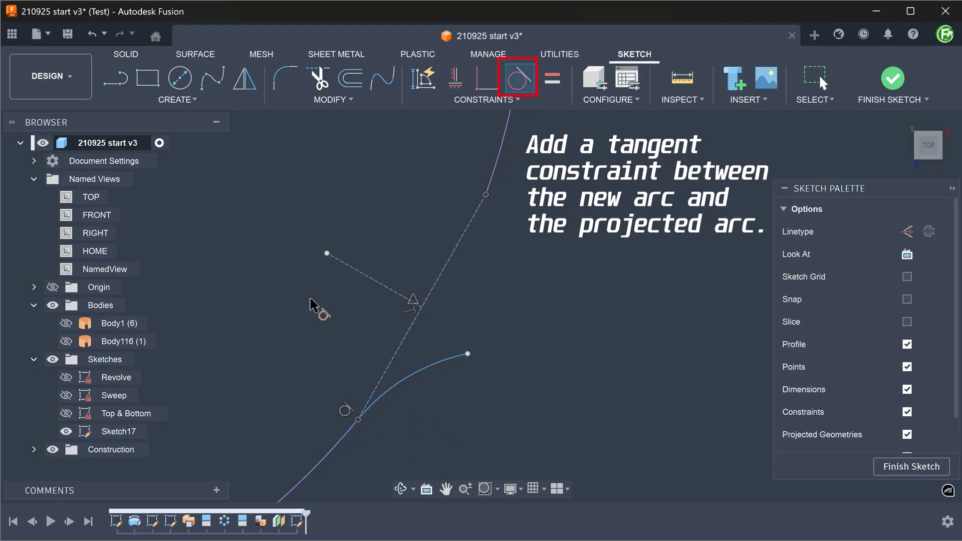
# Step: Mirror the tangent arc across the short dashed construction line
pyautogui.click(246, 92)
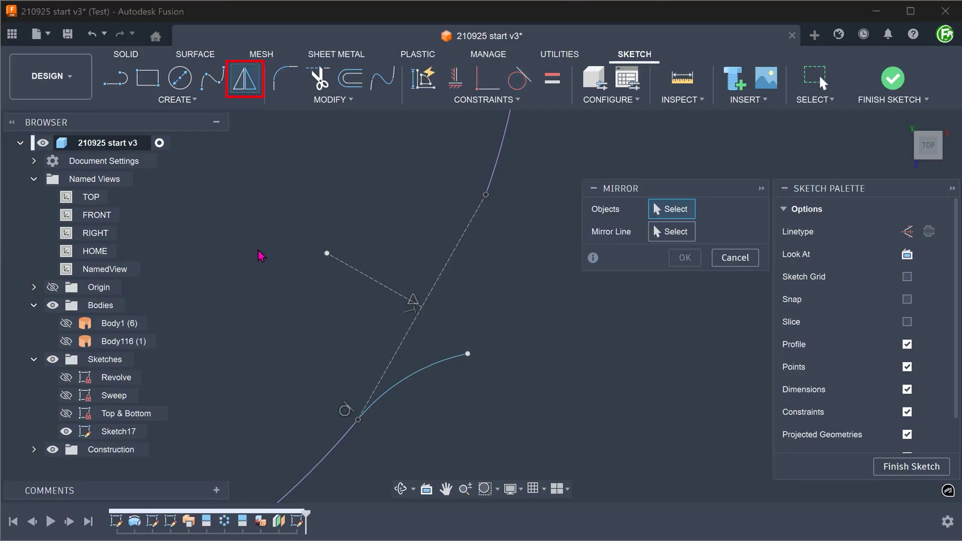
pyautogui.click(412, 380)
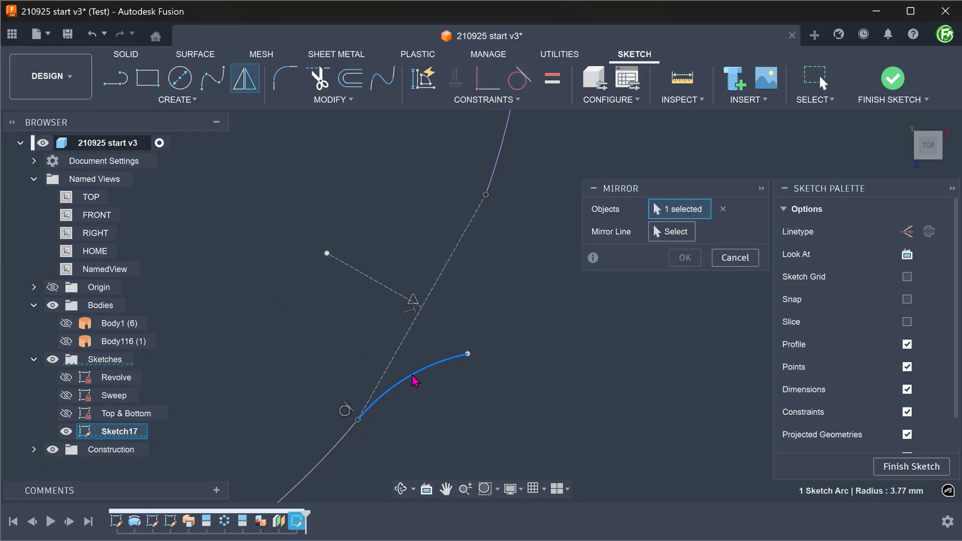
pyautogui.click(668, 234)
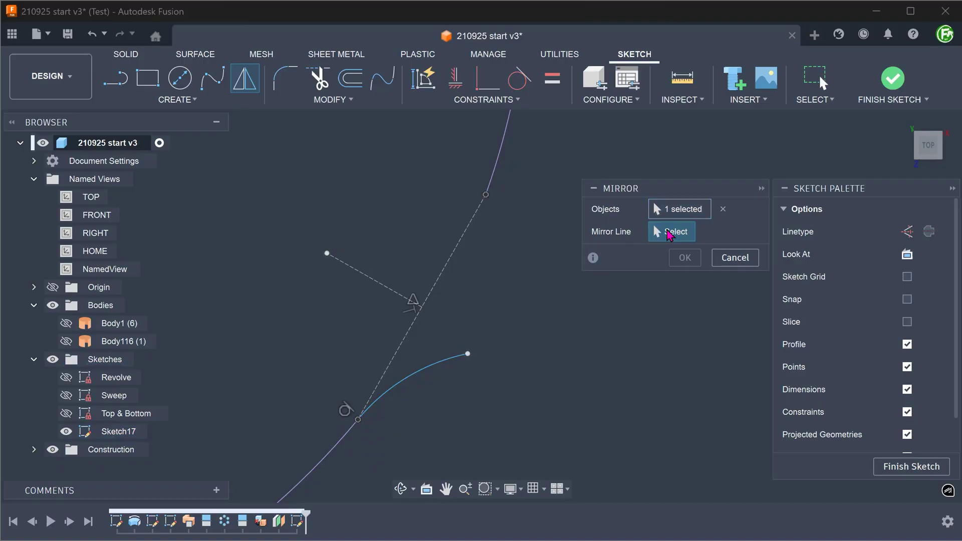
pyautogui.click(361, 276)
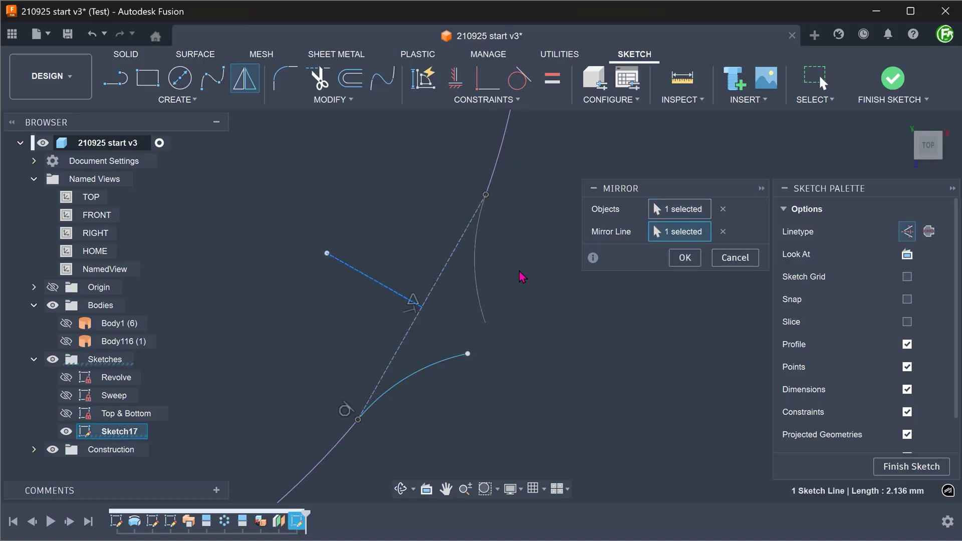
pyautogui.click(683, 258)
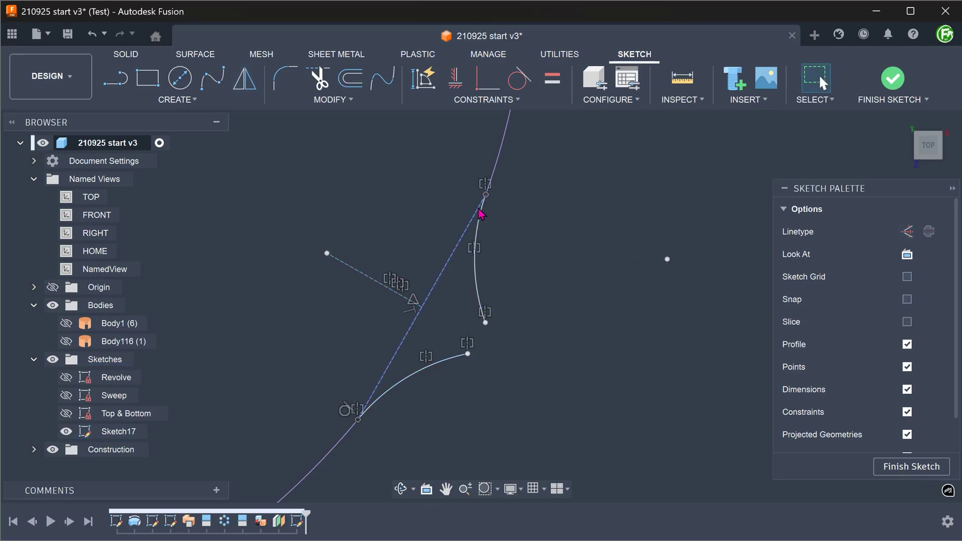
# Step: Draw a three-point arc bridging the free ends of the first and mirrored arcs
pyautogui.click(179, 100)
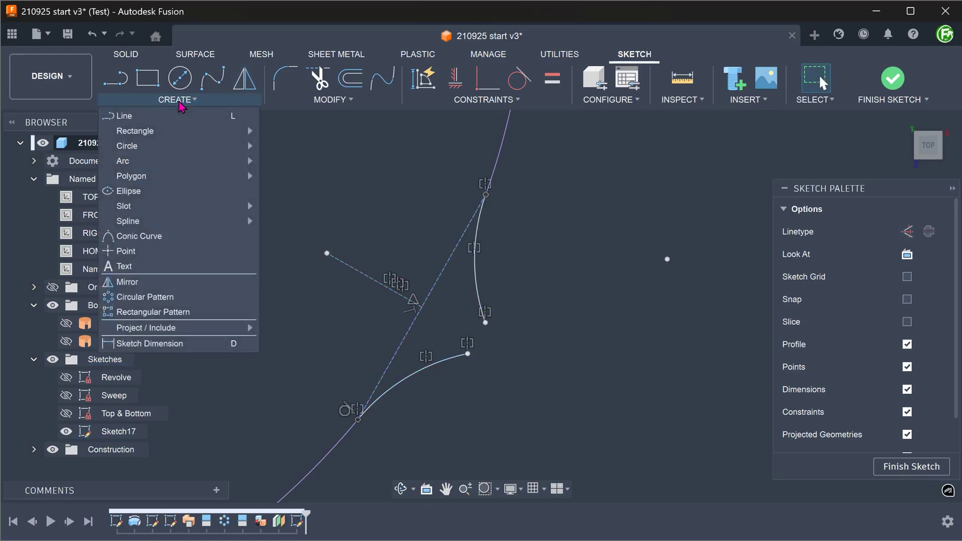
pyautogui.moveTo(180, 161)
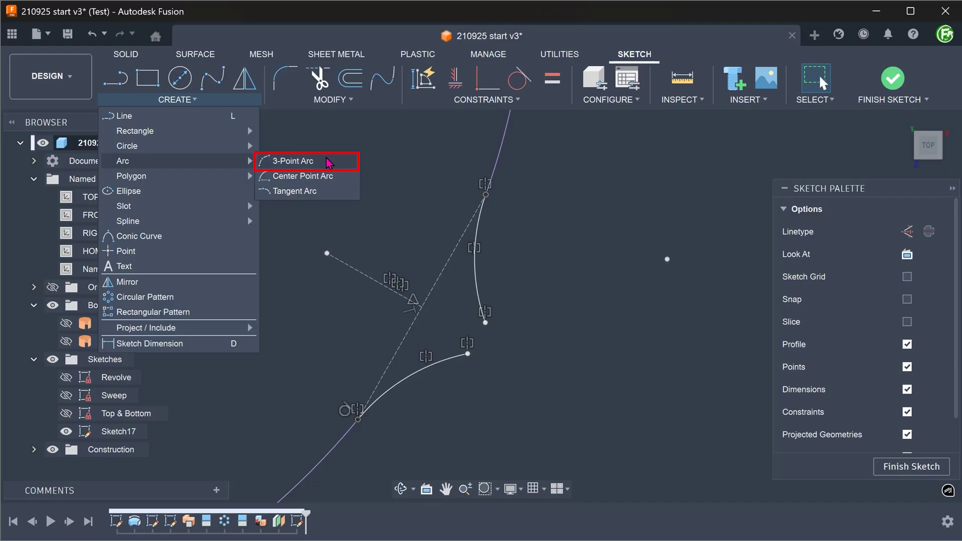
pyautogui.click(329, 161)
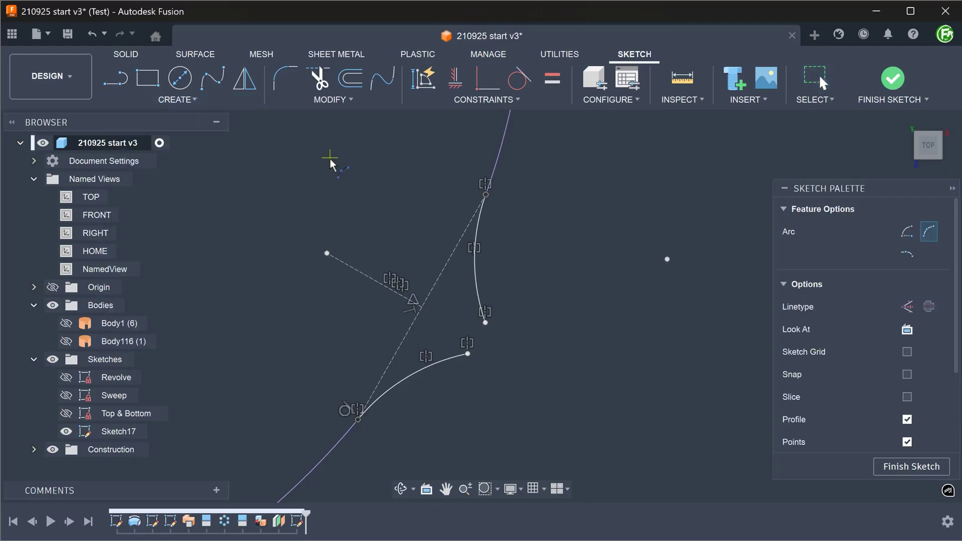
pyautogui.click(467, 353)
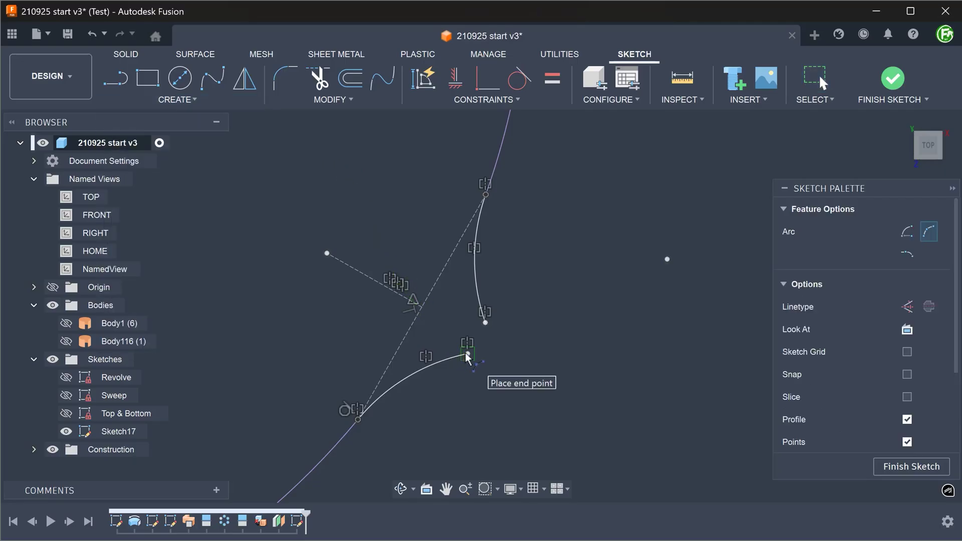
pyautogui.click(486, 323)
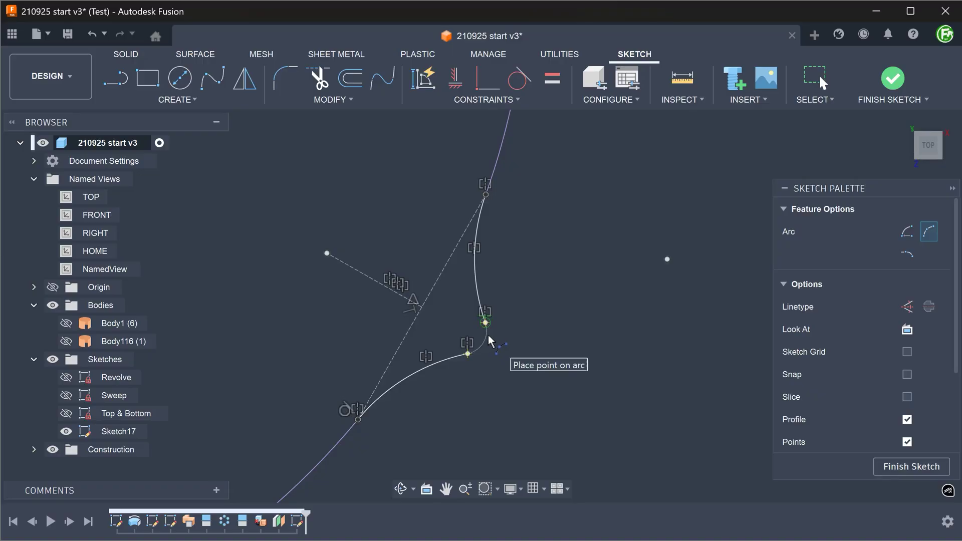
pyautogui.click(490, 340)
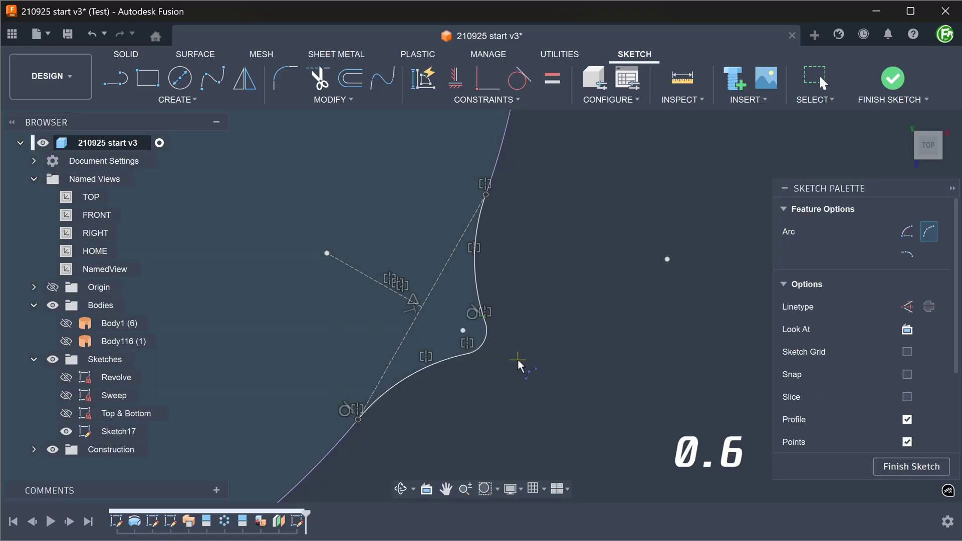
# Step: Dimension the joining arc 0.60 mm from the dashed diagonal construction line
pyautogui.press('Escape')
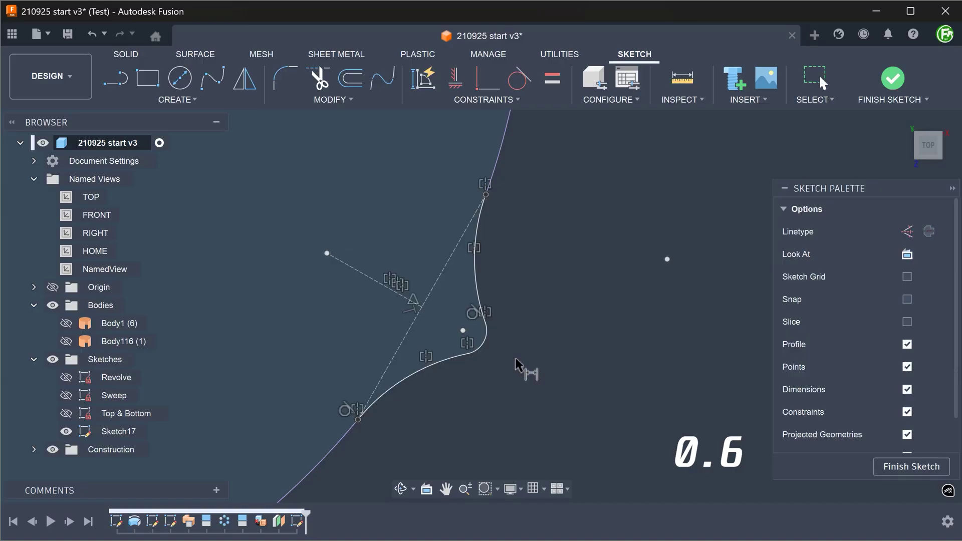
pyautogui.click(413, 333)
pyautogui.click(519, 257)
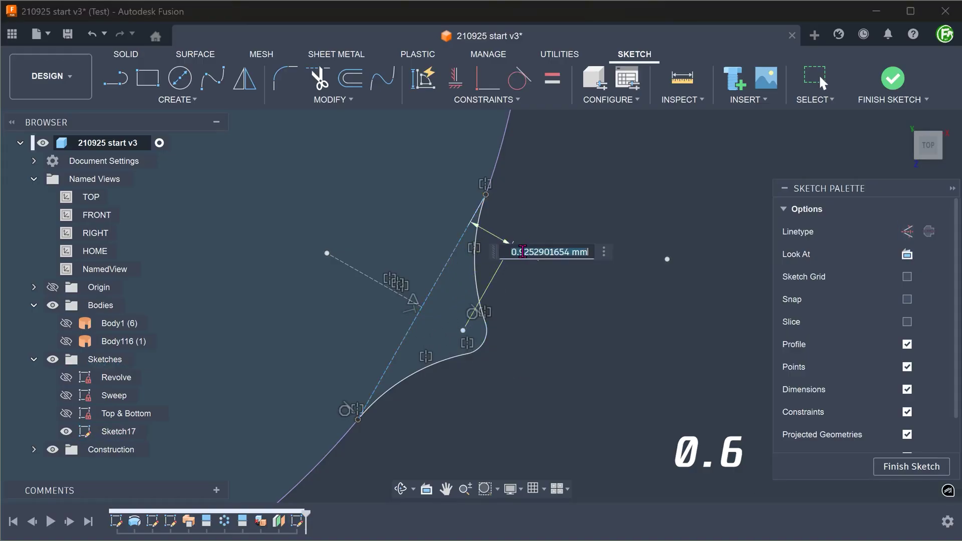
pyautogui.write('0.6')
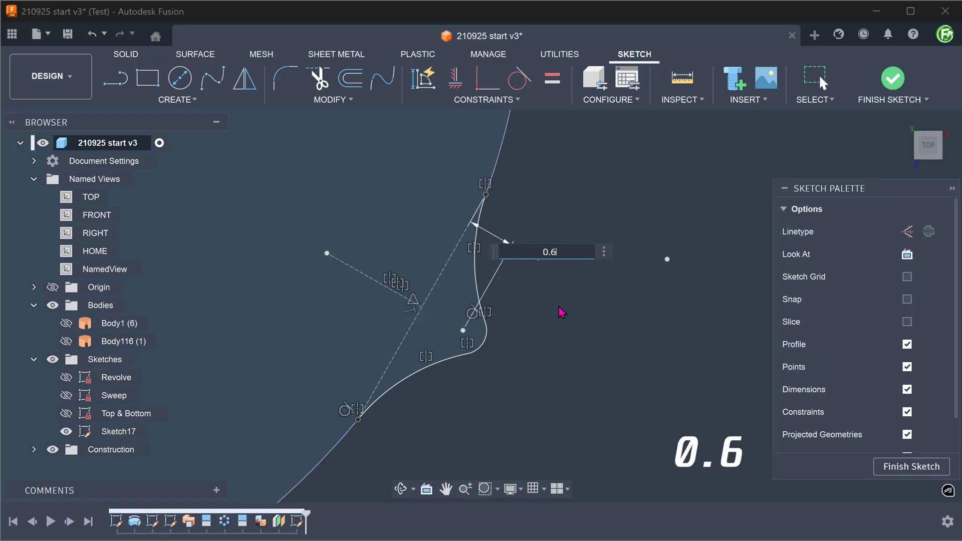
pyautogui.press('Return')
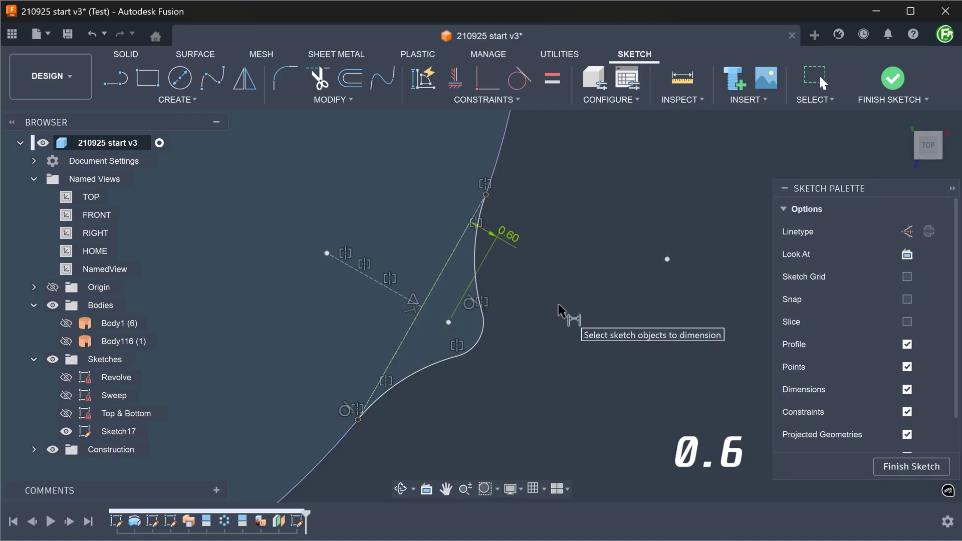
pyautogui.press('Escape')
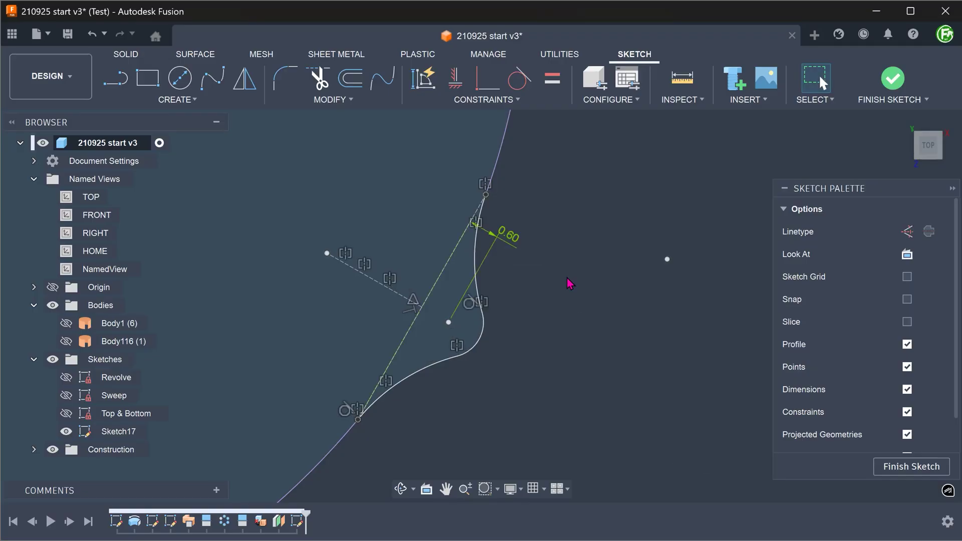
# Step: Hide sketch points, dimensions, constraints and construction geometry, then finish the sketch
pyautogui.click(907, 367)
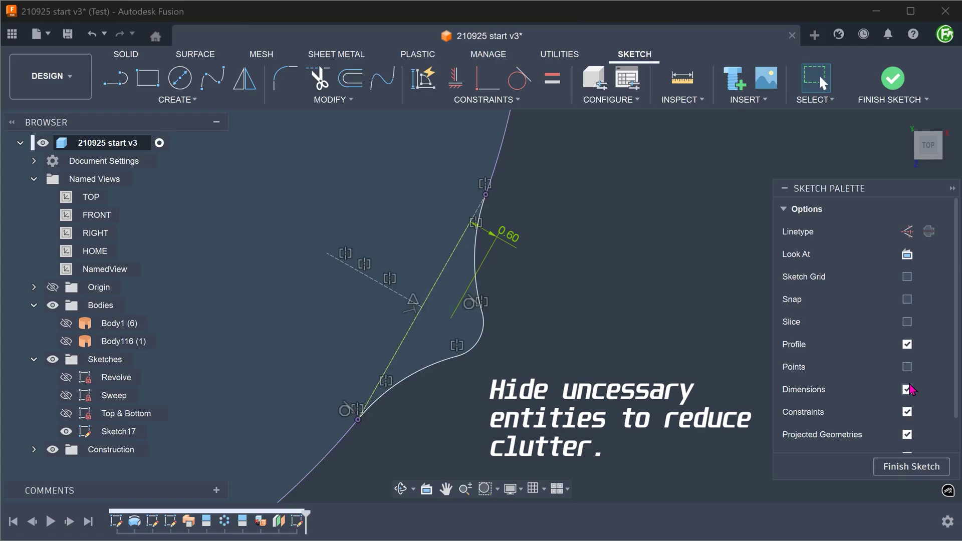
pyautogui.click(907, 389)
pyautogui.click(907, 412)
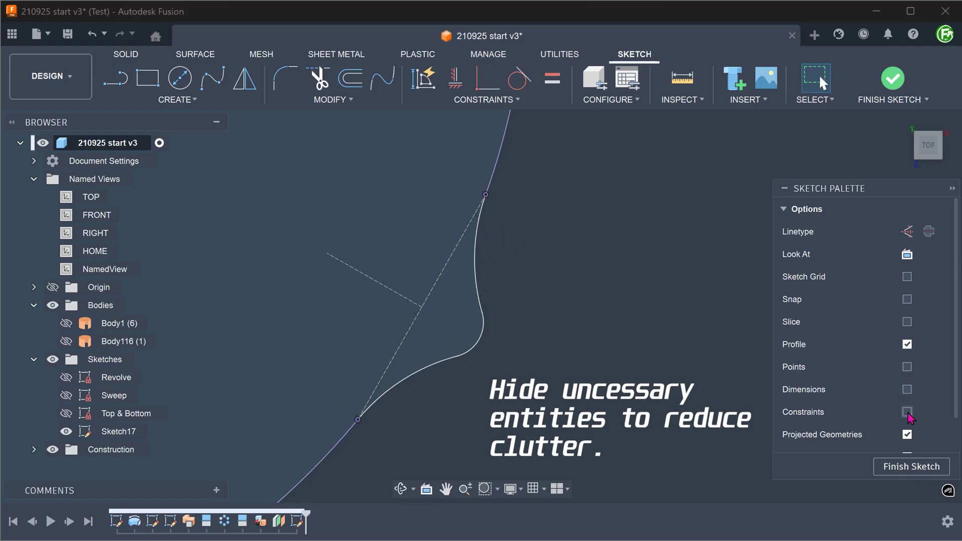
pyautogui.scroll(-2, 907, 413)
pyautogui.click(907, 417)
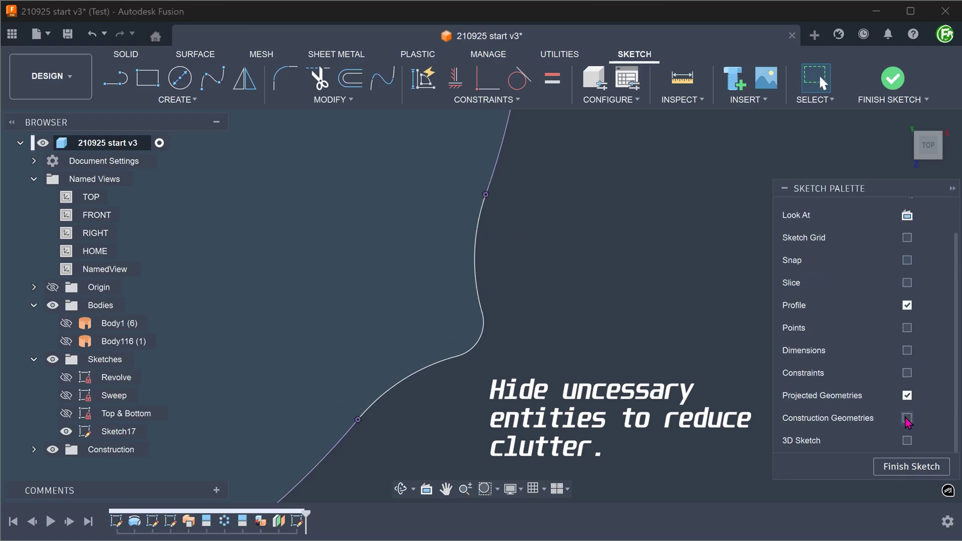
pyautogui.click(903, 465)
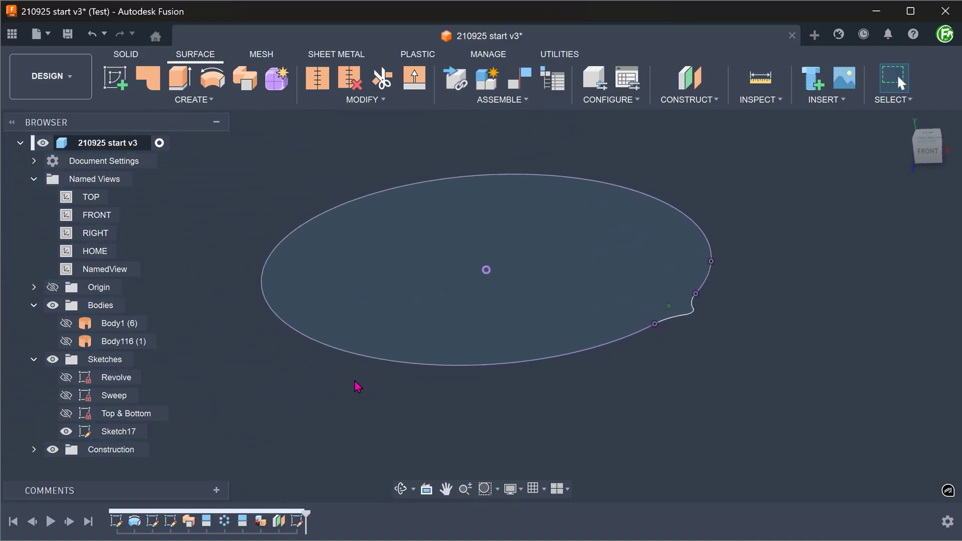
# Step: Make Body1 visible again and orbit to frame the whole vase
pyautogui.click(66, 325)
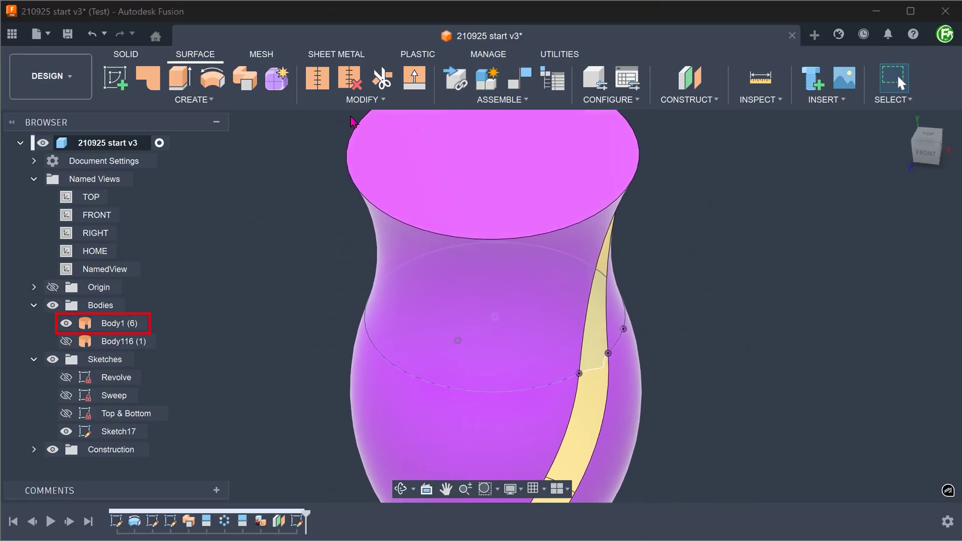
pyautogui.moveTo(860, 211)
pyautogui.keyDown('shift'); pyautogui.mouseDown(button='middle')
pyautogui.moveTo(669, 401)
pyautogui.moveTo(575, 396)
pyautogui.moveTo(795, 354)
pyautogui.moveTo(748, 223)
pyautogui.mouseUp(button='middle'); pyautogui.keyUp('shift')
pyautogui.click(575, 395)
pyautogui.scroll(-3, 790, 359)
pyautogui.click(590, 133)
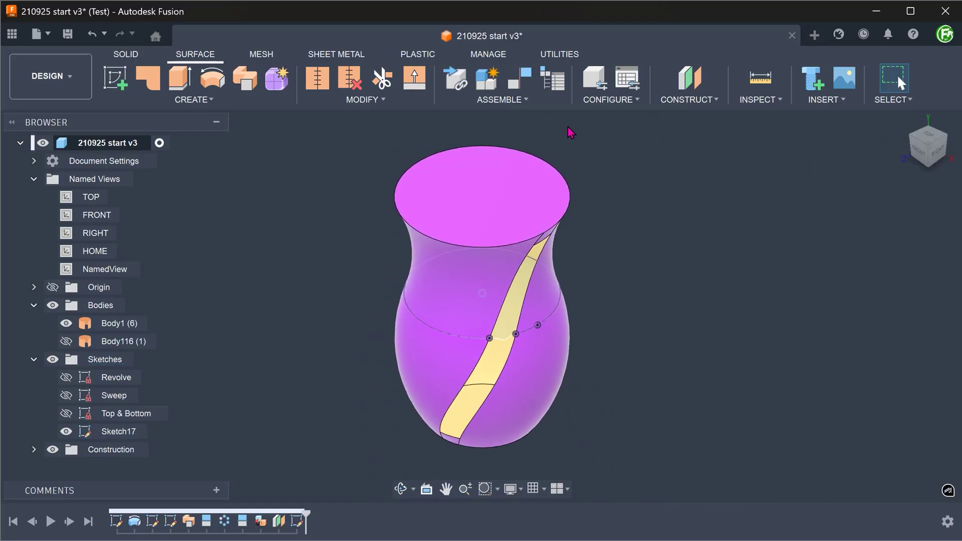
# Step: Loft through the strip's top edge, waist sketch curve and bottom edge, with rail chain selection on
pyautogui.click(223, 103)
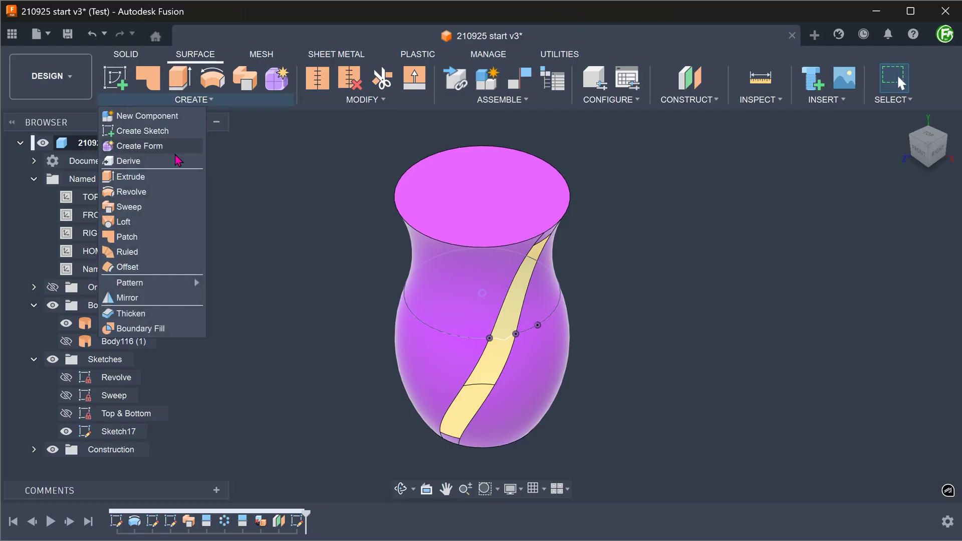
pyautogui.click(143, 226)
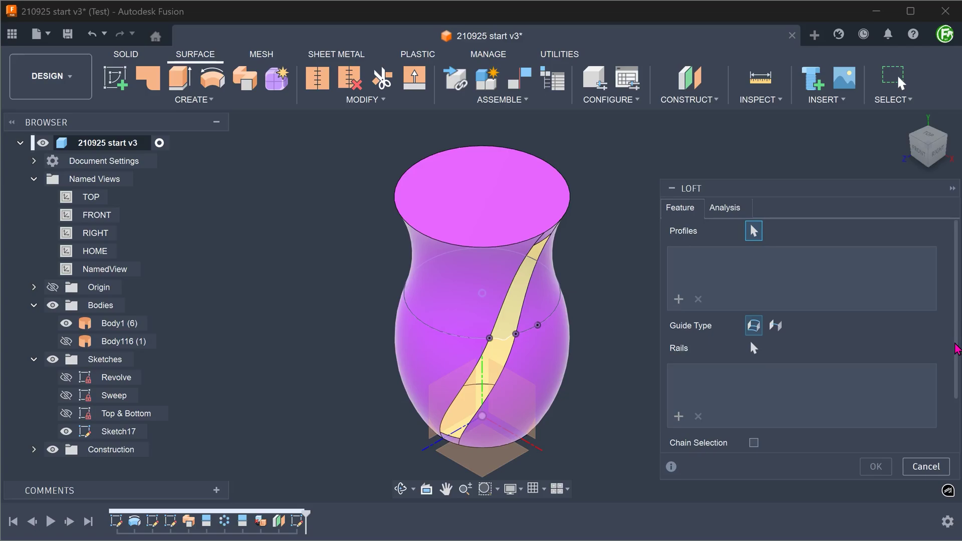
pyautogui.scroll(-1, 958, 360)
pyautogui.scroll(-3, 958, 360)
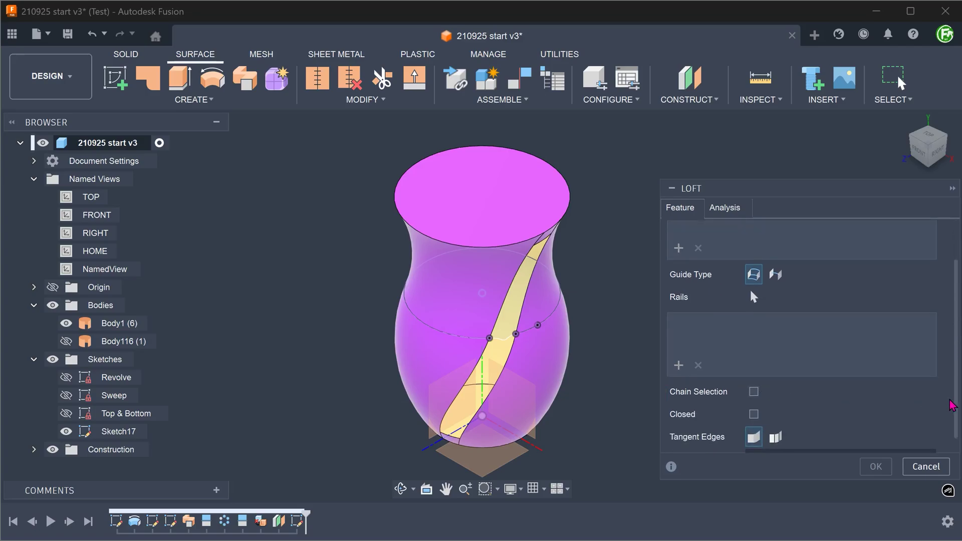
pyautogui.scroll(1, 956, 399)
pyautogui.scroll(3, 956, 398)
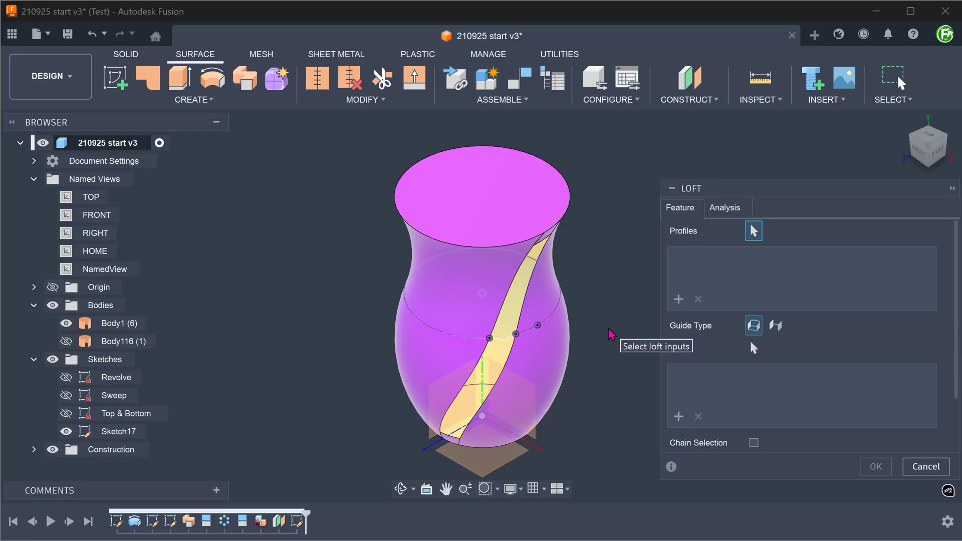
pyautogui.scroll(-1, 594, 266)
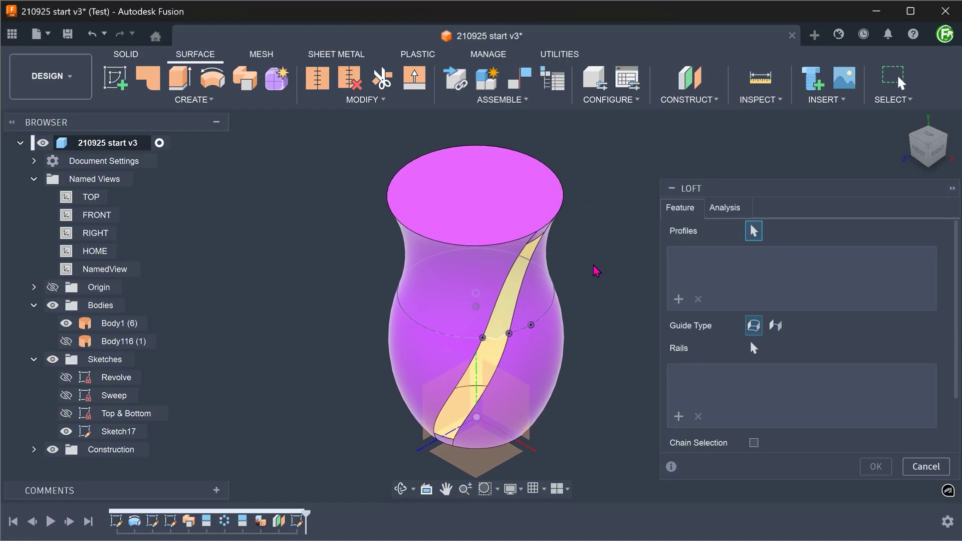
pyautogui.scroll(-2, 593, 265)
pyautogui.scroll(-2, 589, 264)
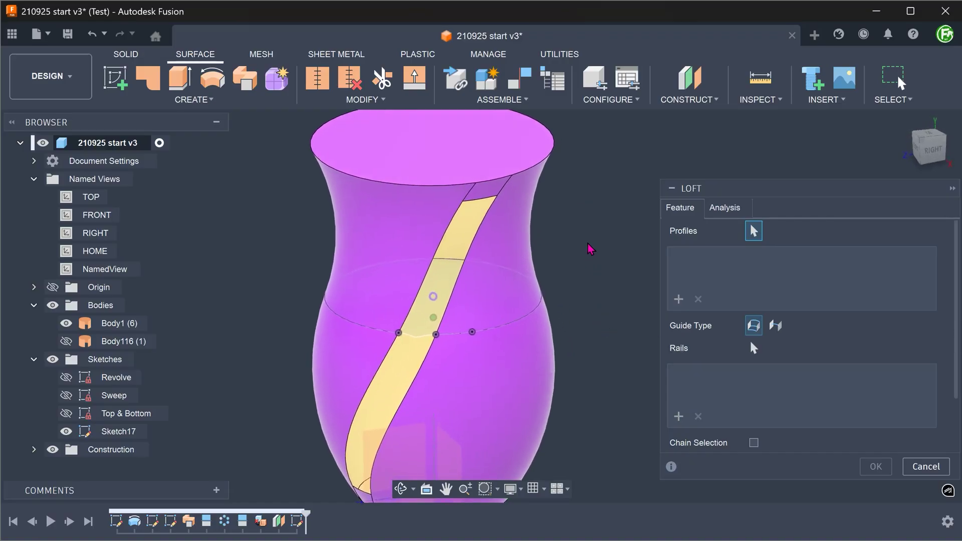
pyautogui.click(467, 199)
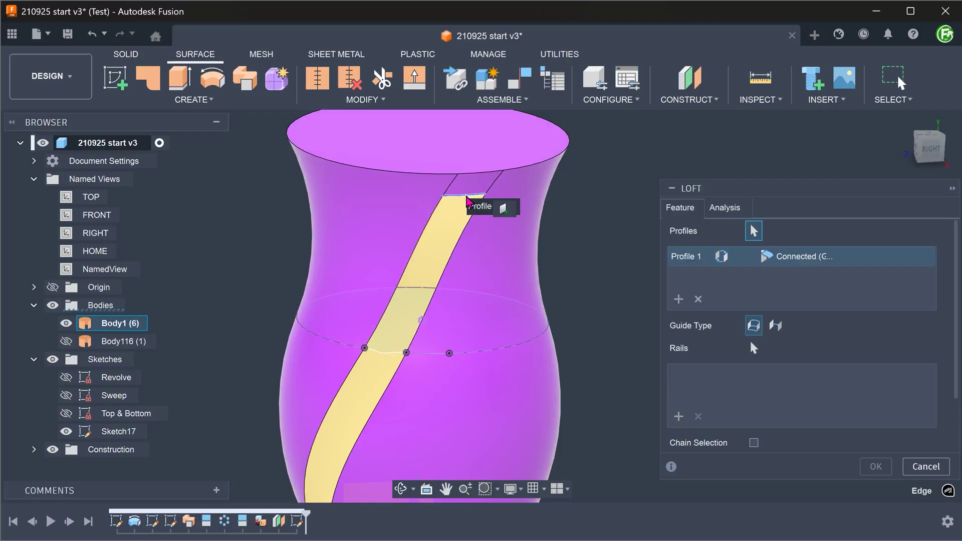
pyautogui.keyDown('shift'); pyautogui.moveTo(467, 199); pyautogui.dragTo(387, 368, button='middle'); pyautogui.keyUp('shift')
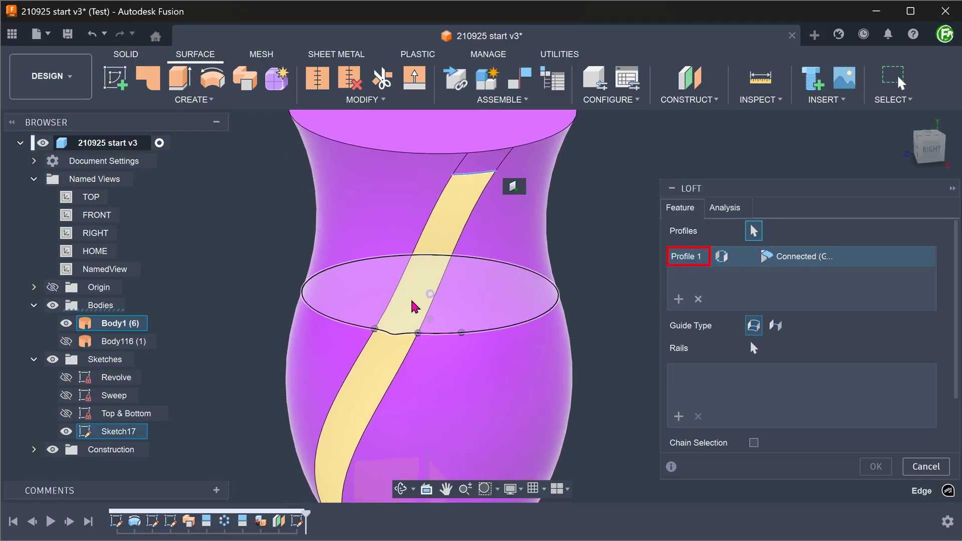
pyautogui.scroll(-3, 389, 368)
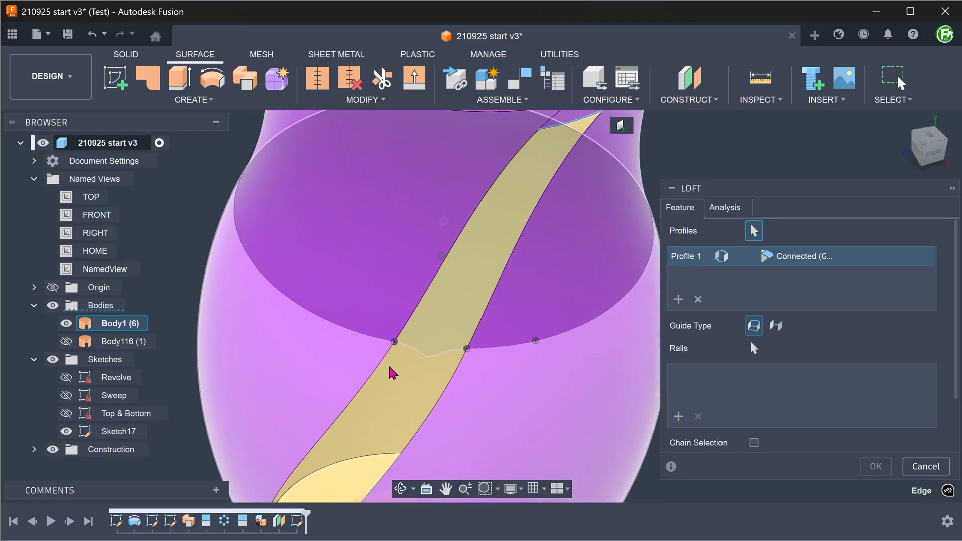
pyautogui.scroll(-2, 399, 366)
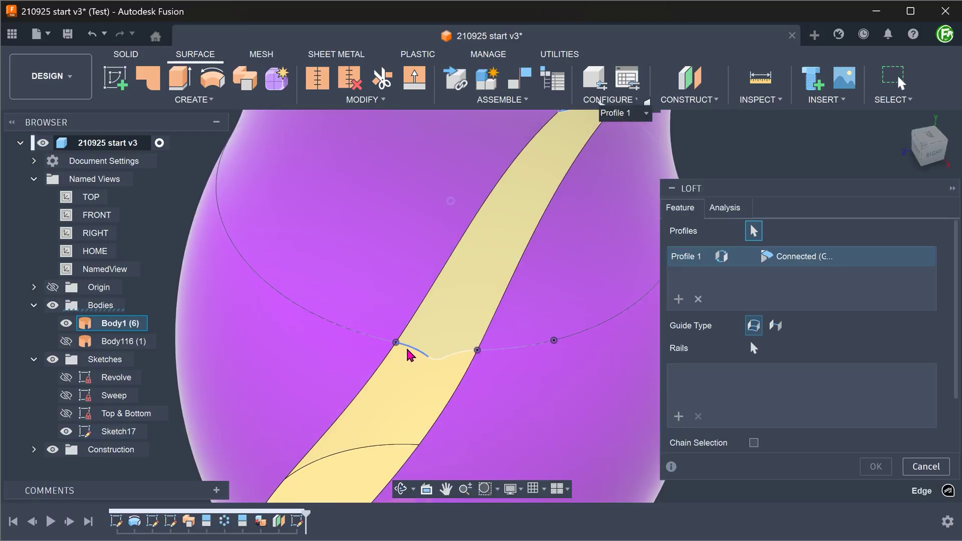
pyautogui.click(404, 347)
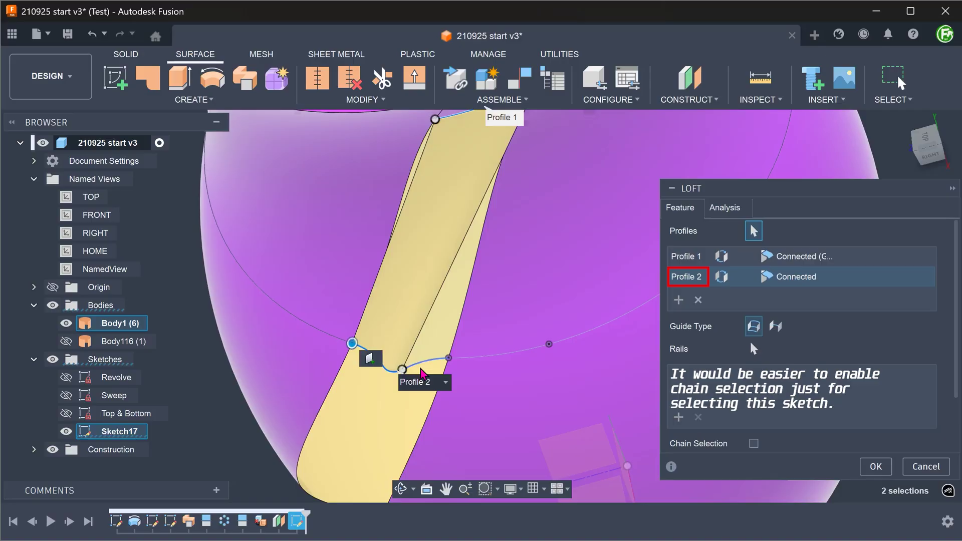
pyautogui.keyDown('shift'); pyautogui.moveTo(427, 368); pyautogui.dragTo(243, 420, button='middle'); pyautogui.keyUp('shift')
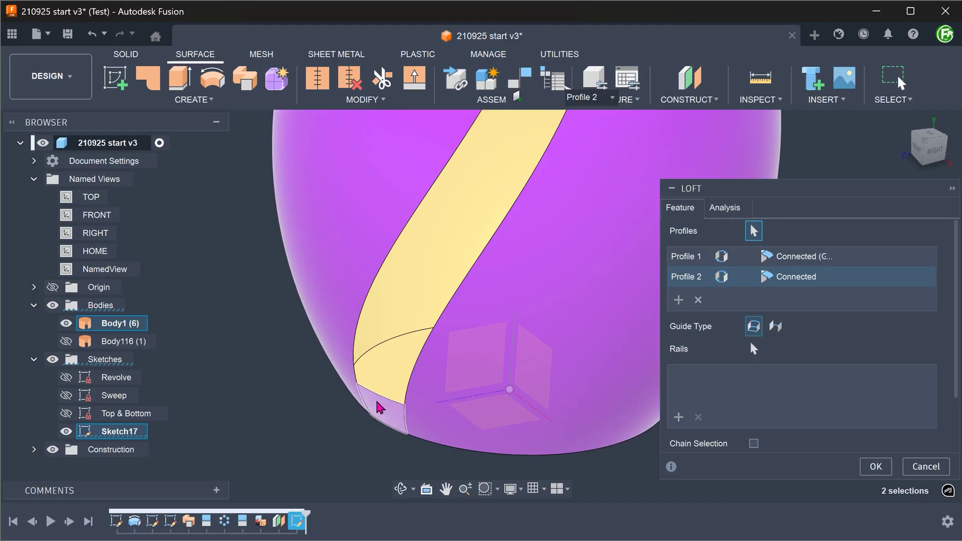
pyautogui.click(383, 406)
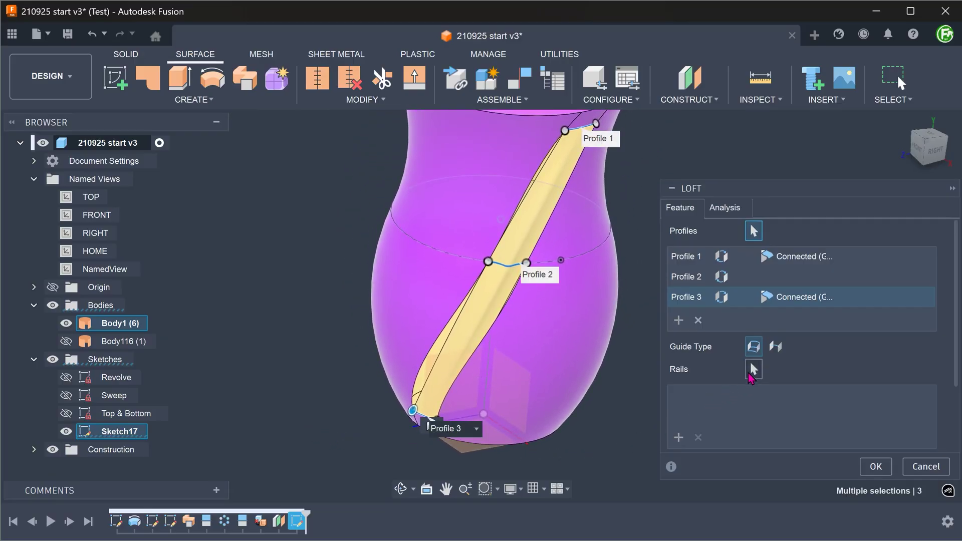
pyautogui.click(752, 371)
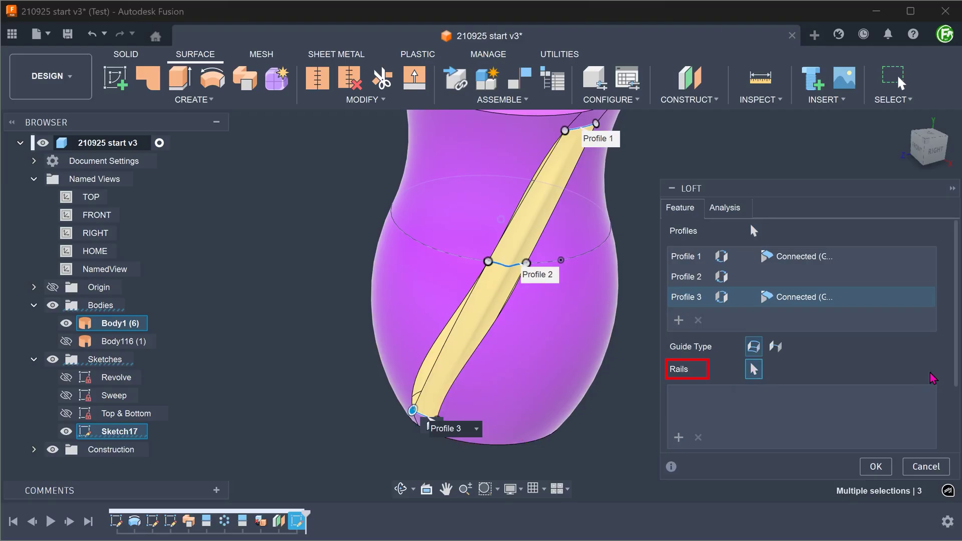
pyautogui.scroll(-2, 925, 406)
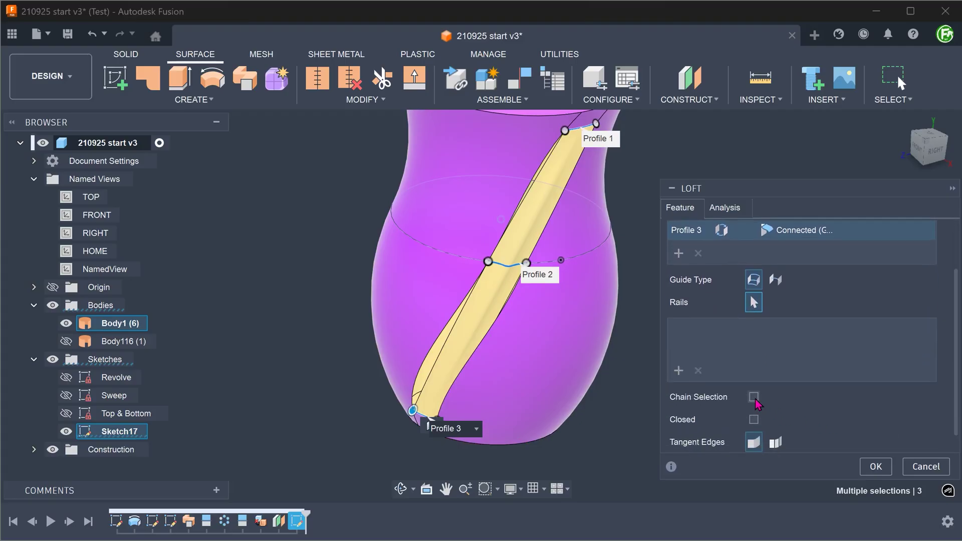
pyautogui.click(754, 398)
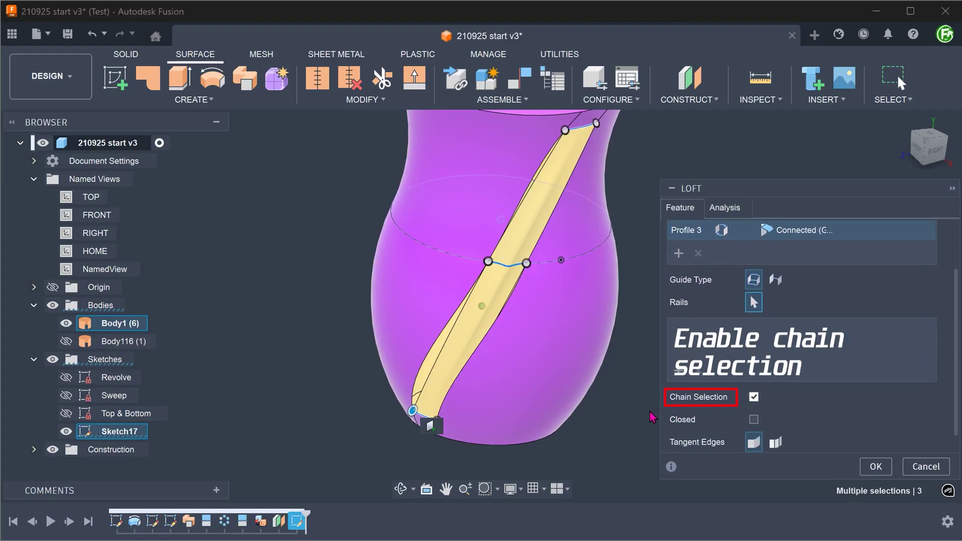
pyautogui.scroll(3, 601, 372)
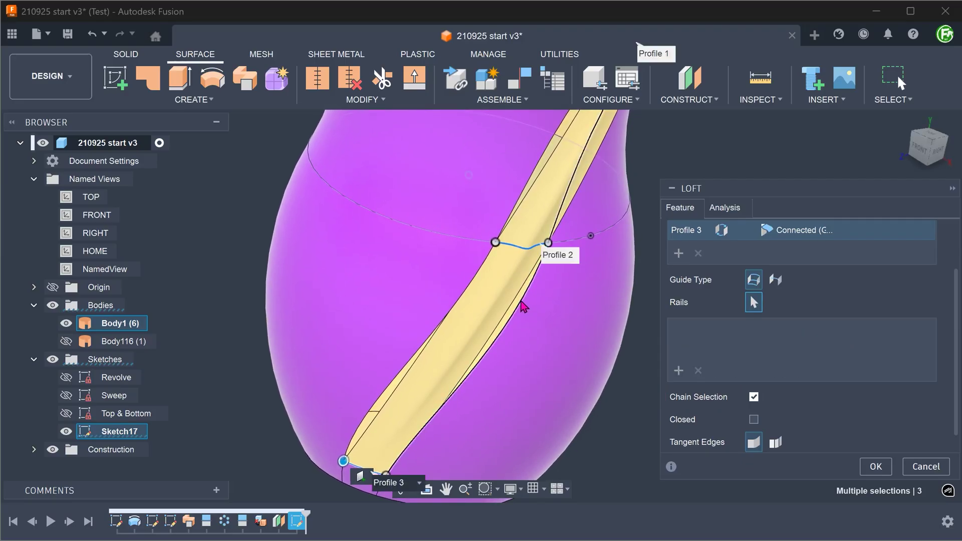
# Step: Use both strip side edges as rails and make the top and bottom profiles tangent
pyautogui.click(521, 305)
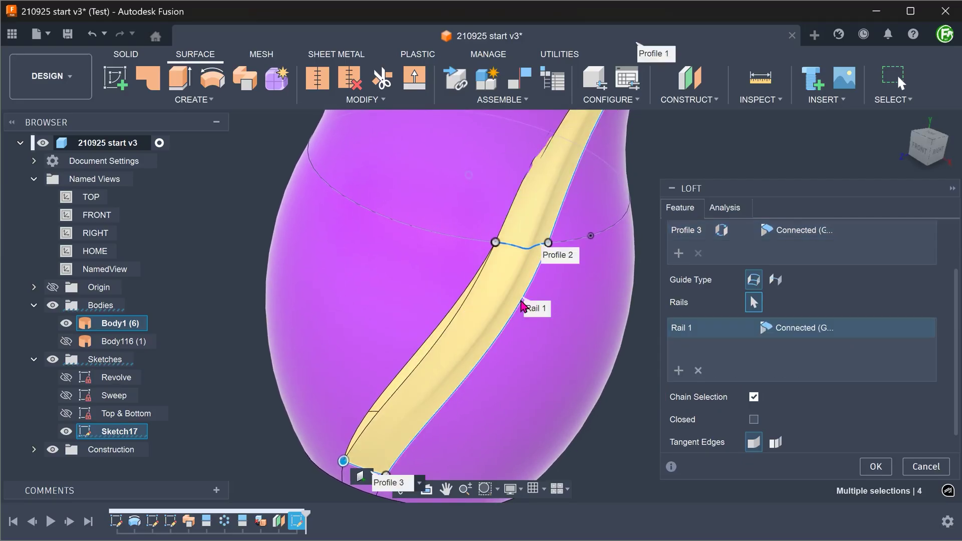
pyautogui.click(460, 307)
pyautogui.scroll(-1, 460, 306)
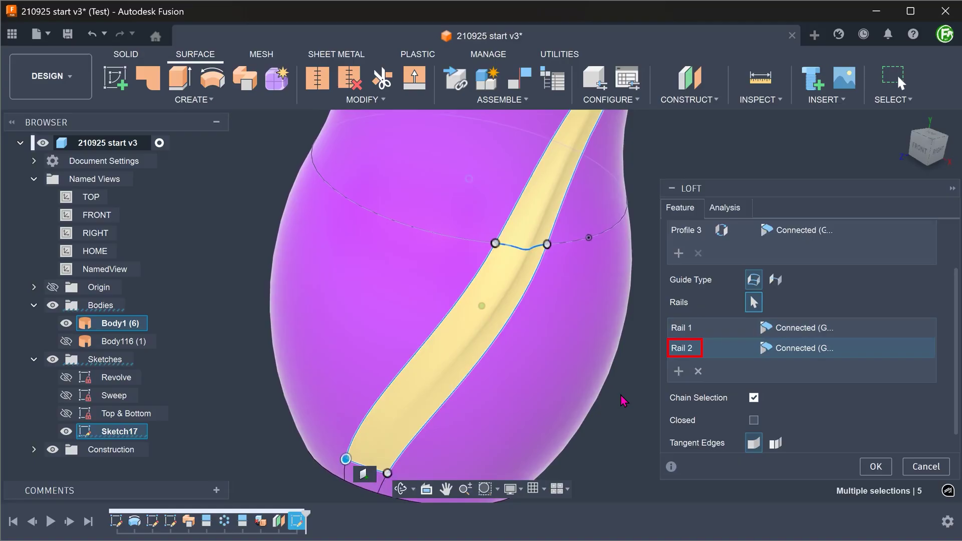
pyautogui.scroll(-3, 624, 401)
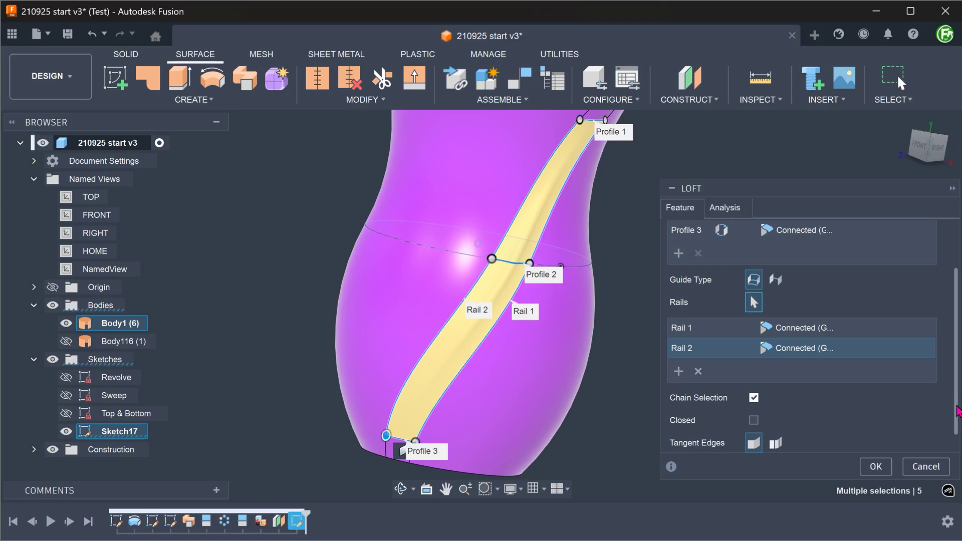
pyautogui.scroll(1, 878, 391)
pyautogui.scroll(2, 882, 361)
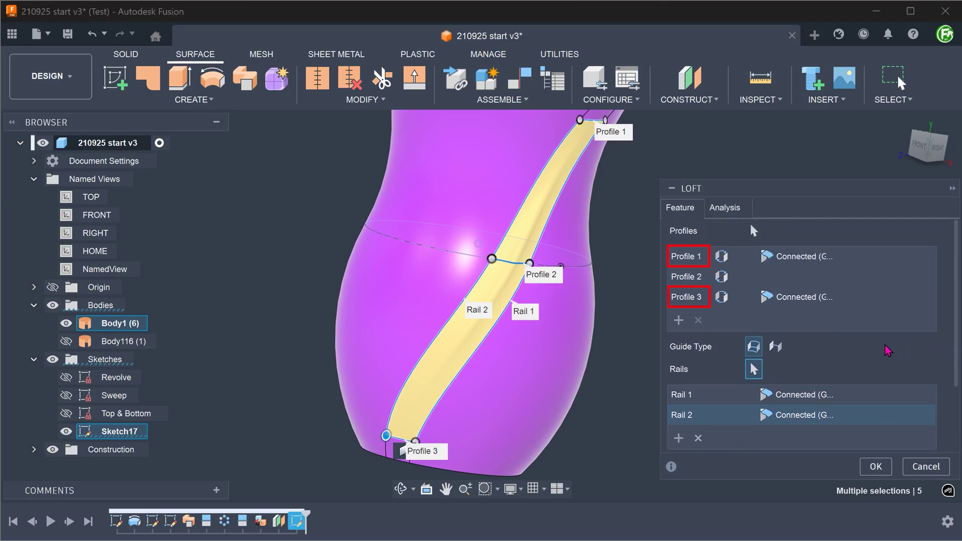
pyautogui.click(788, 259)
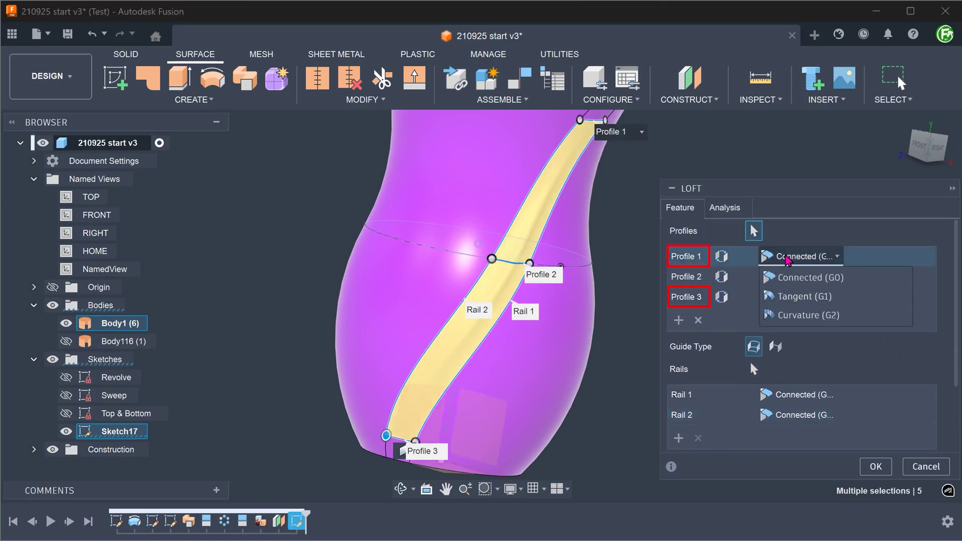
pyautogui.click(804, 297)
pyautogui.click(874, 259)
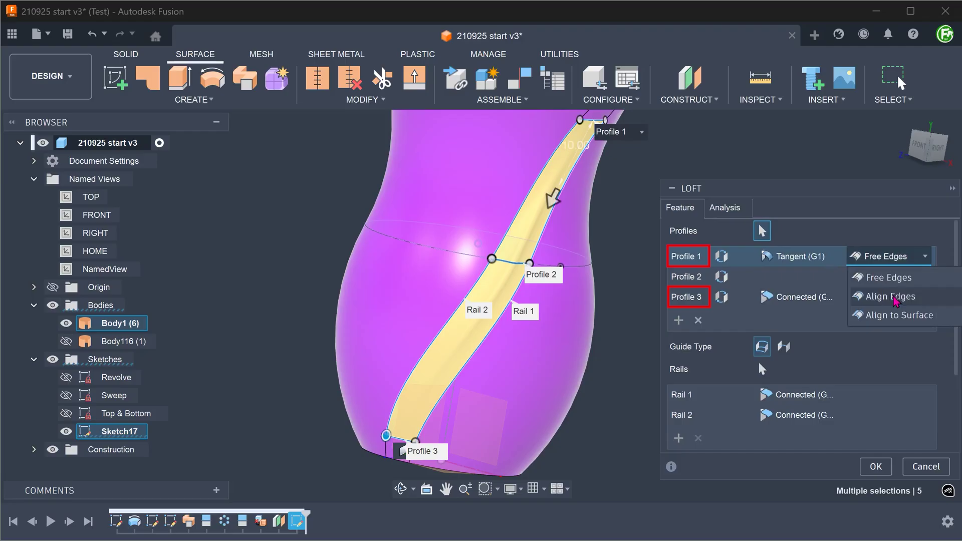
pyautogui.click(859, 316)
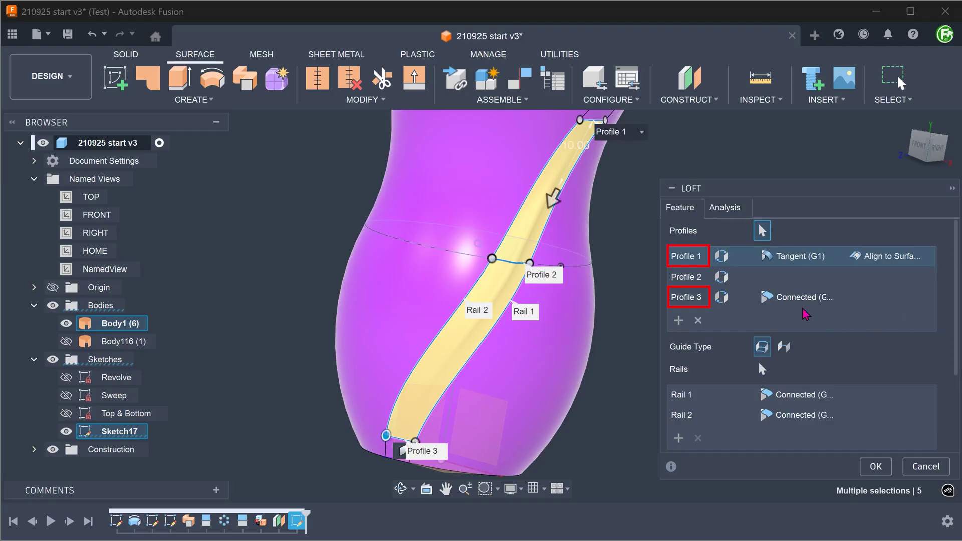
pyautogui.click(784, 298)
pyautogui.click(803, 337)
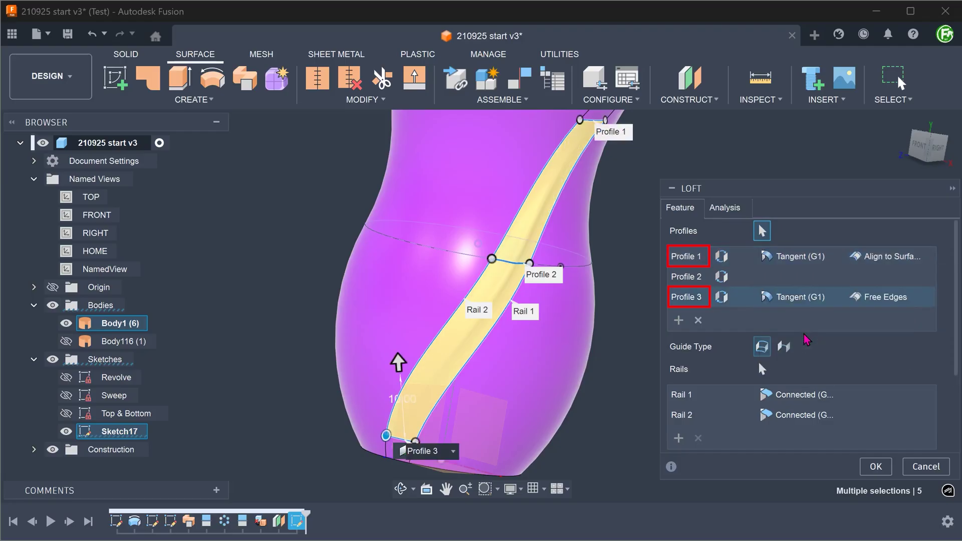
pyautogui.click(875, 299)
pyautogui.click(902, 357)
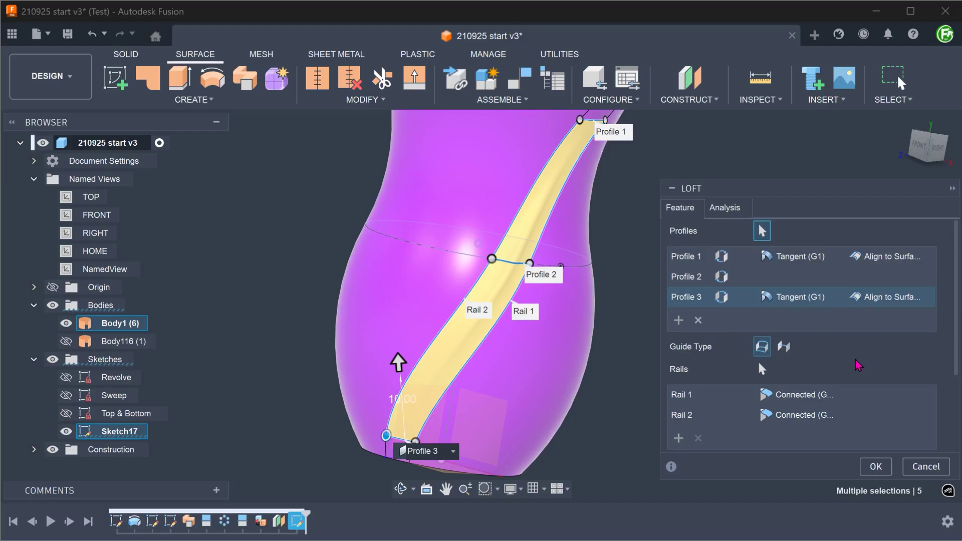
# Step: Set both rails to Tangent (G1) continuity and commit the loft as Body117
pyautogui.click(813, 396)
pyautogui.click(816, 434)
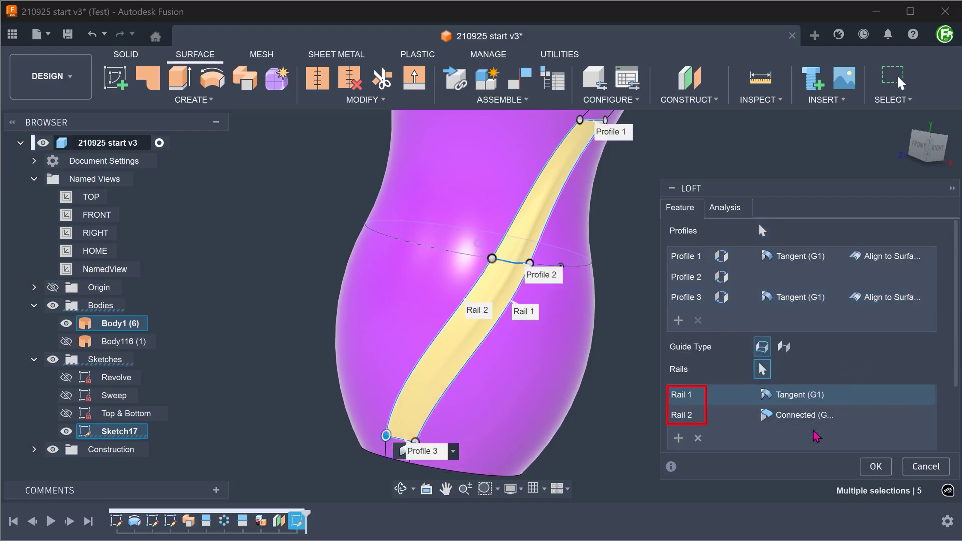
pyautogui.click(800, 415)
pyautogui.click(790, 454)
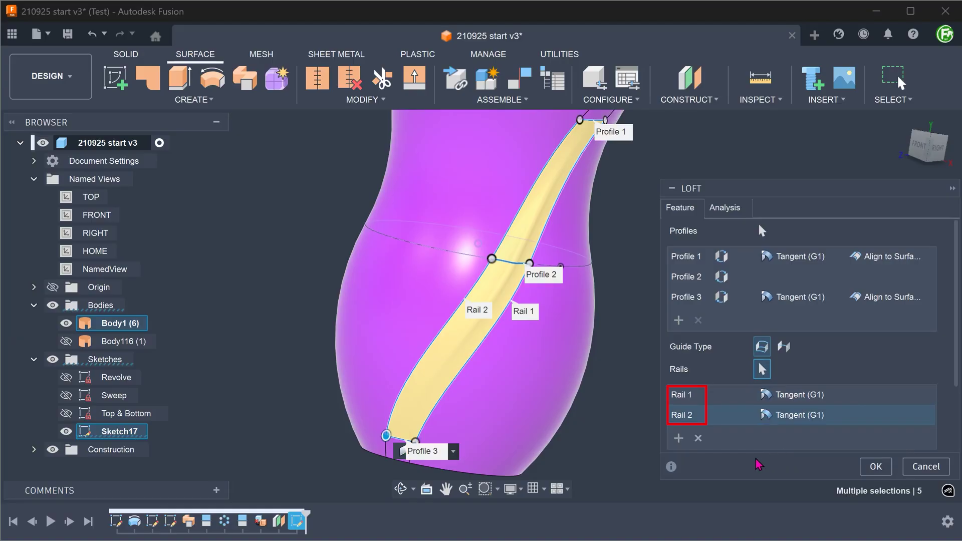
pyautogui.click(873, 466)
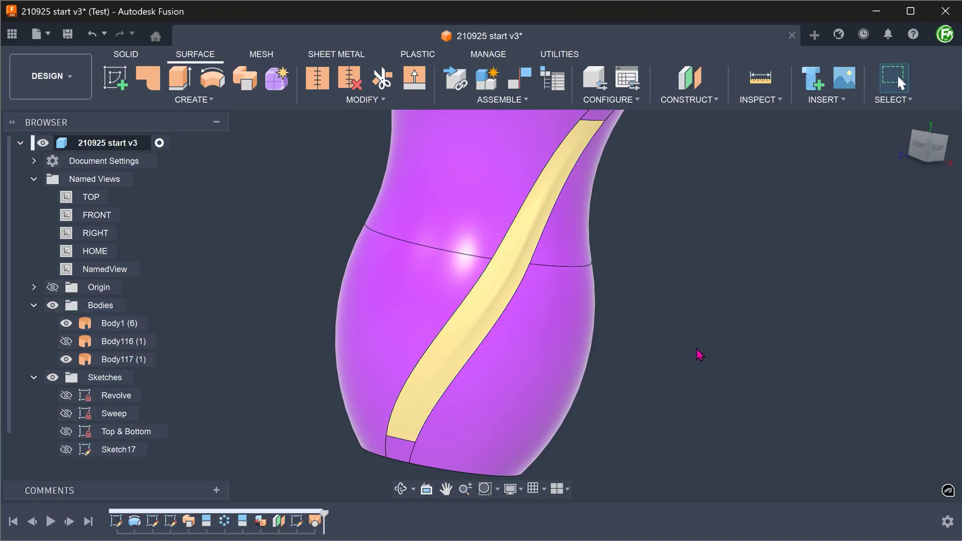
# Step: Reframe the vase and make the Top & Bottom sketch visible
pyautogui.keyDown('shift'); pyautogui.moveTo(697, 346); pyautogui.dragTo(696, 345, button='middle'); pyautogui.keyUp('shift')
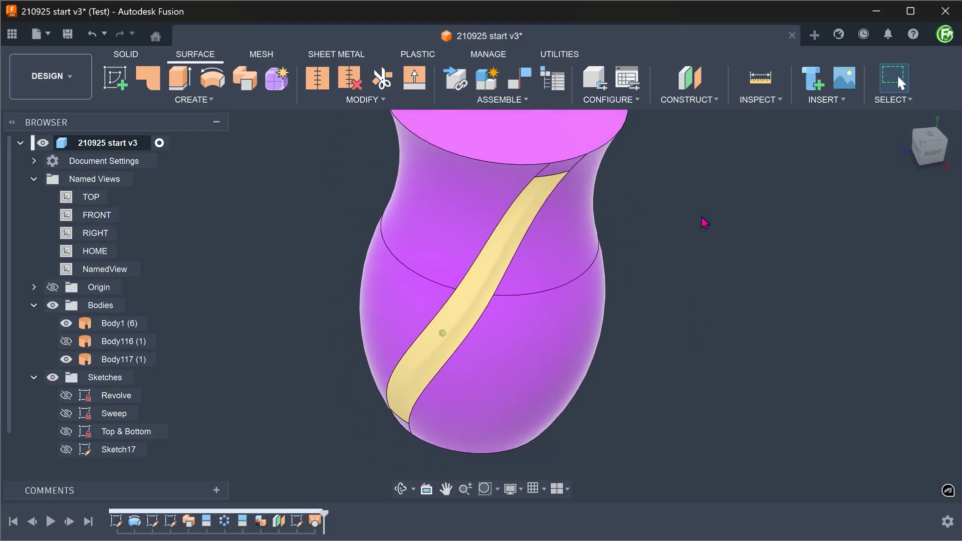
pyautogui.keyDown('shift'); pyautogui.moveTo(697, 347); pyautogui.dragTo(808, 124, button='middle'); pyautogui.keyUp('shift')
pyautogui.press('F6')
pyautogui.hotkey('ctrl', 'z')
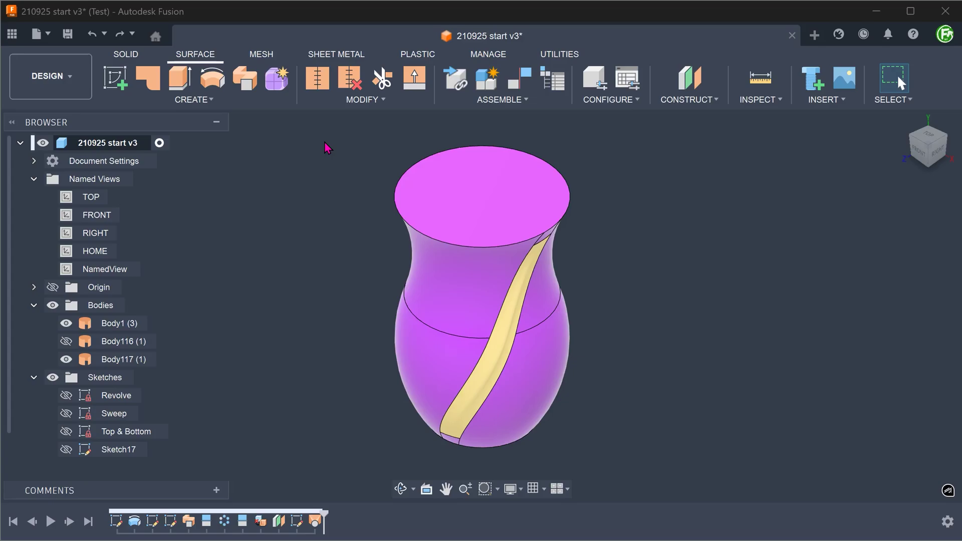
pyautogui.click(67, 431)
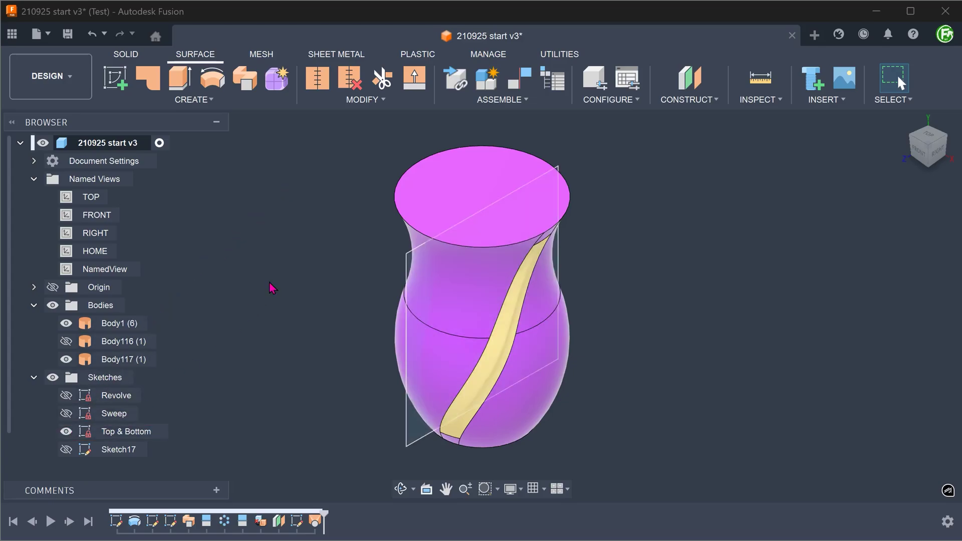
pyautogui.click(364, 99)
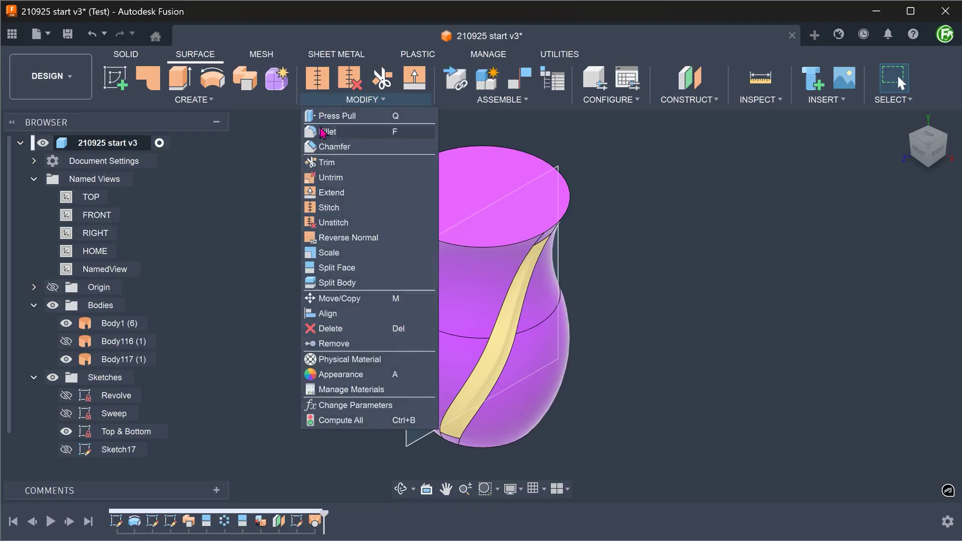
# Step: Trim away the vase's middle section using the Top & Bottom sketch as the cutting tool
pyautogui.click(336, 161)
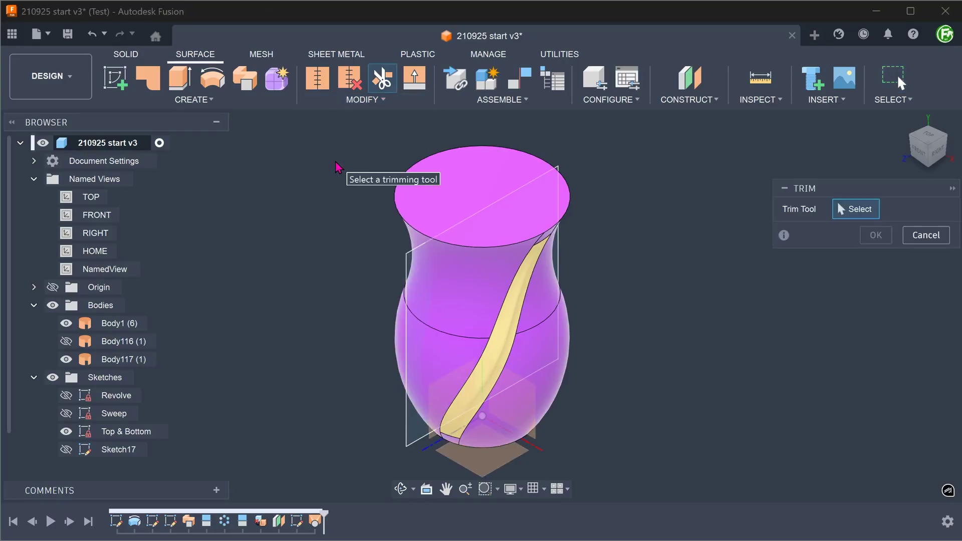
pyautogui.moveTo(249, 210)
pyautogui.keyDown('shift'); pyautogui.mouseDown(button='middle')
pyautogui.moveTo(257, 225)
pyautogui.moveTo(313, 202)
pyautogui.mouseUp(button='middle'); pyautogui.keyUp('shift')
pyautogui.click(381, 190)
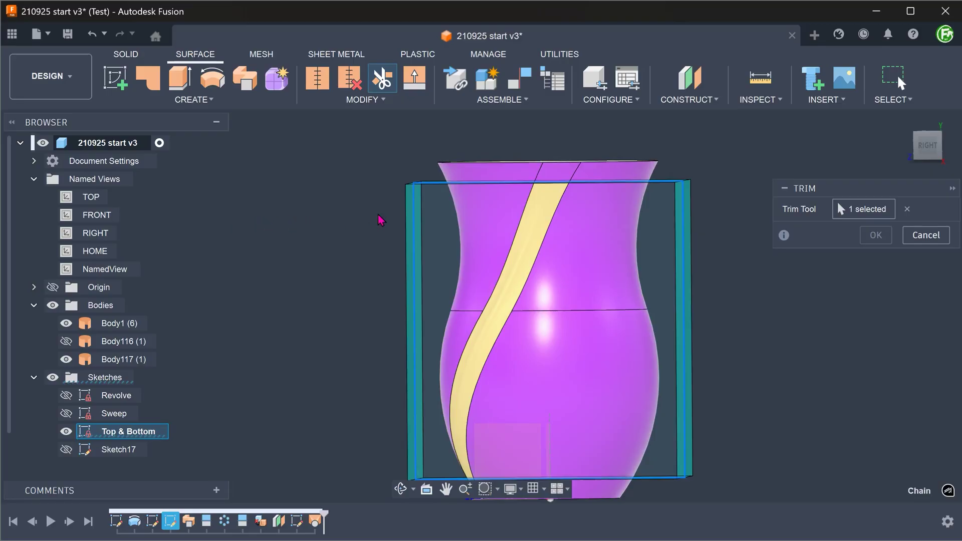
pyautogui.click(478, 218)
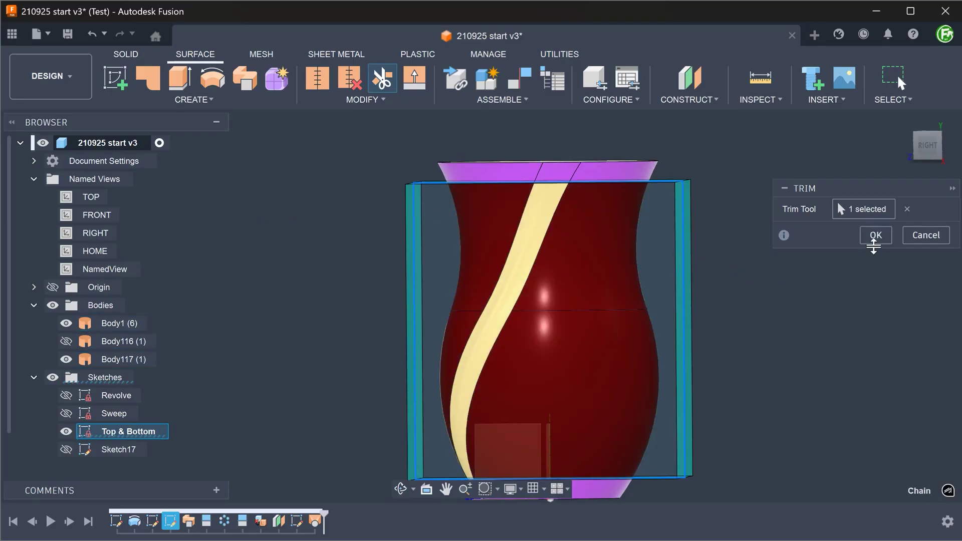
pyautogui.click(874, 235)
# Step: Hide the Top & Bottom sketch and return to the home view
pyautogui.keyDown('shift'); pyautogui.moveTo(849, 265); pyautogui.dragTo(696, 329, button='middle'); pyautogui.keyUp('shift')
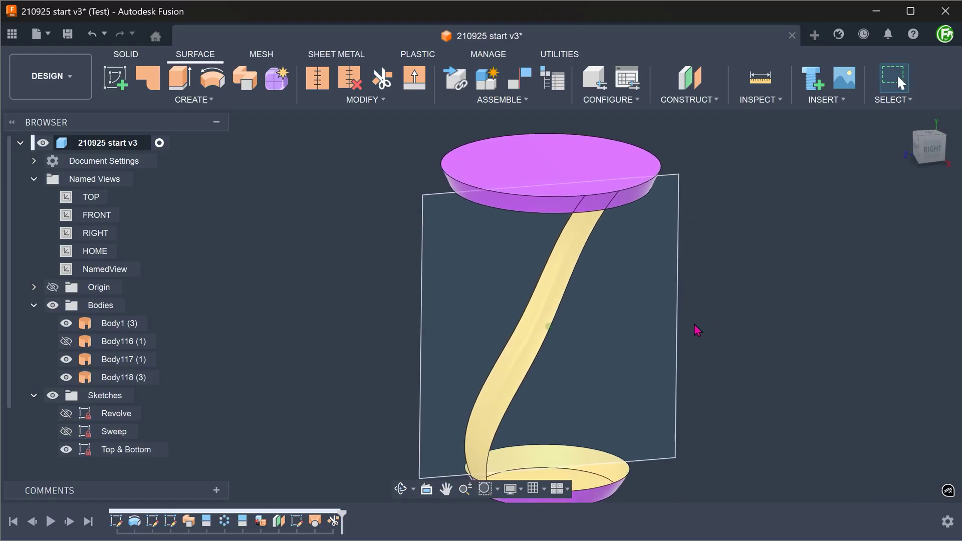
pyautogui.click(67, 450)
pyautogui.moveTo(271, 294)
pyautogui.keyDown('shift'); pyautogui.mouseDown(button='middle')
pyautogui.moveTo(378, 146)
pyautogui.moveTo(893, 126)
pyautogui.mouseUp(button='middle'); pyautogui.keyUp('shift')
pyautogui.click(902, 120)
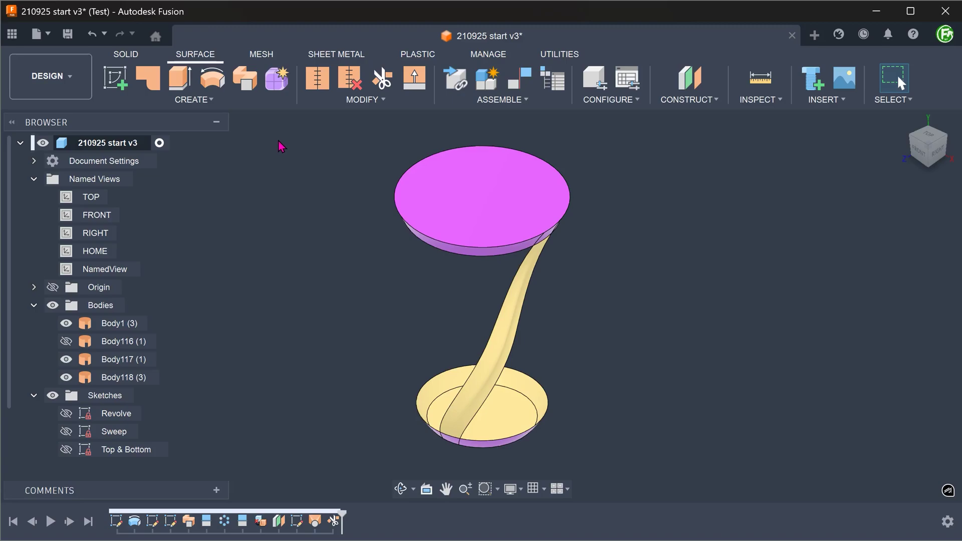
# Step: Circular-pattern the twisted strip body 18 times around the vase's vertical axis
pyautogui.click(202, 101)
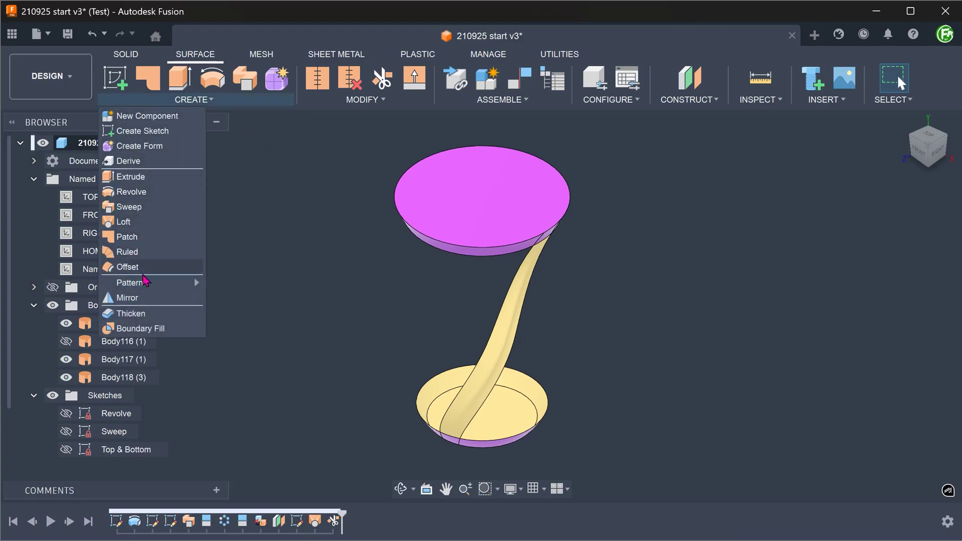
pyautogui.moveTo(130, 282)
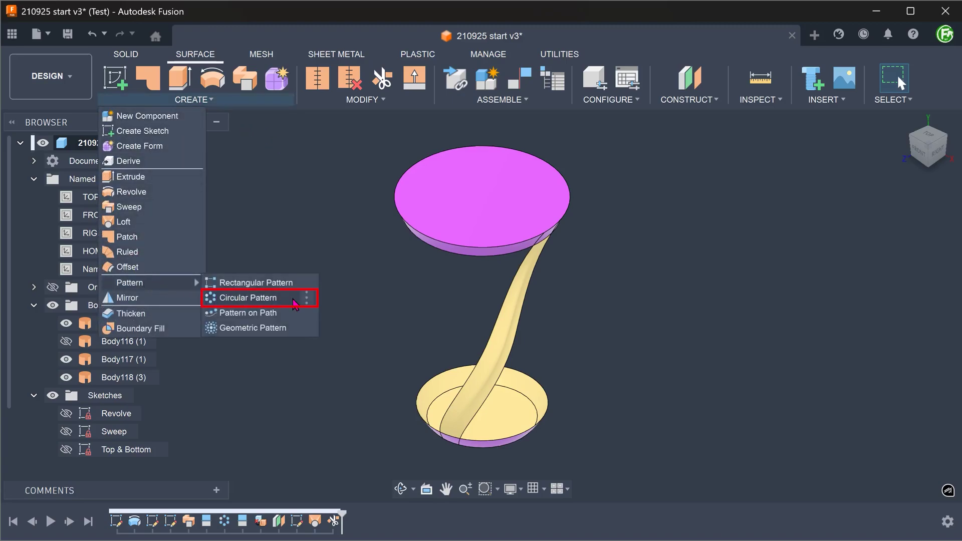
pyautogui.click(256, 298)
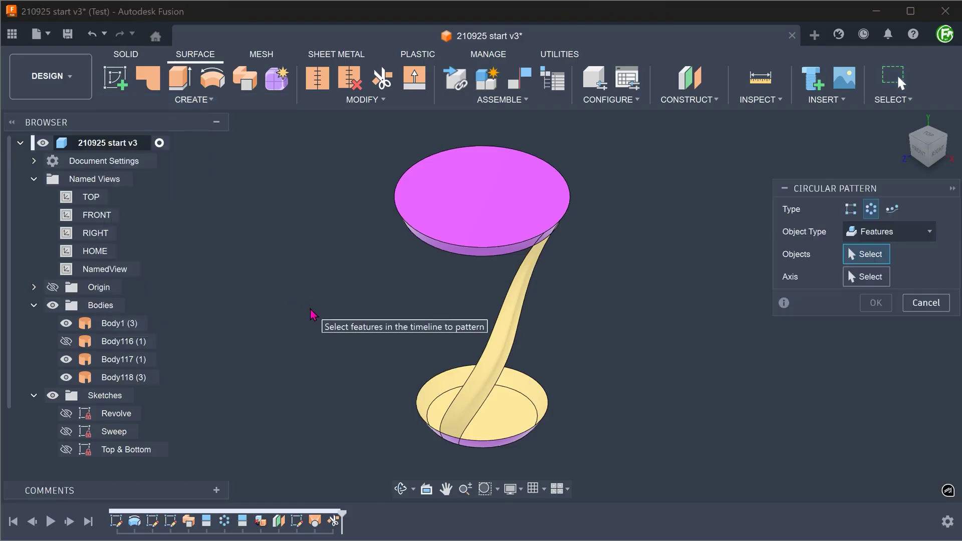
pyautogui.click(892, 233)
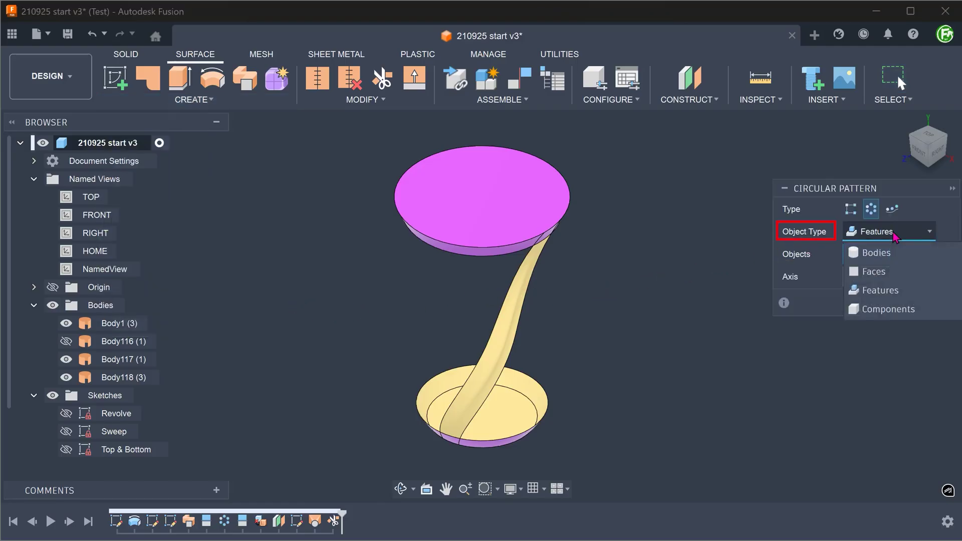
pyautogui.click(903, 250)
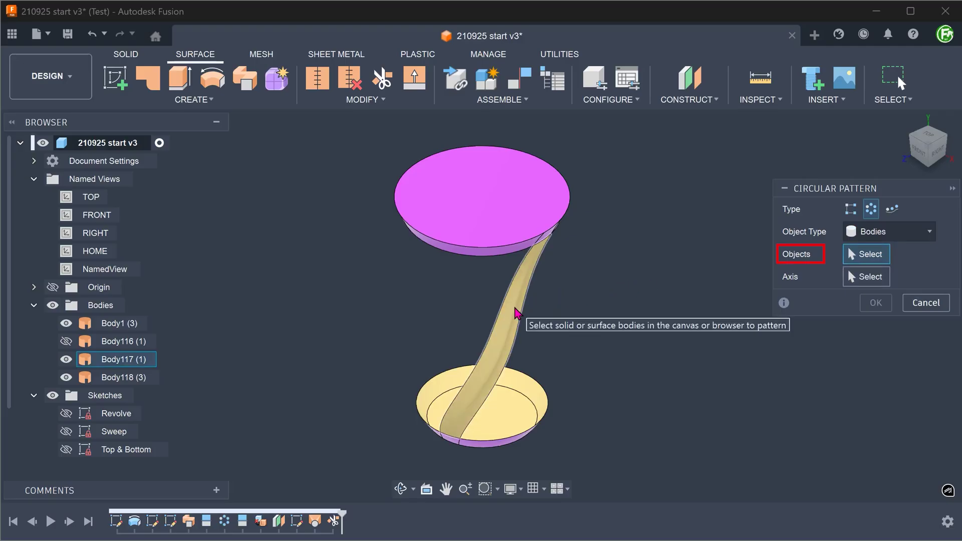
pyautogui.click(519, 312)
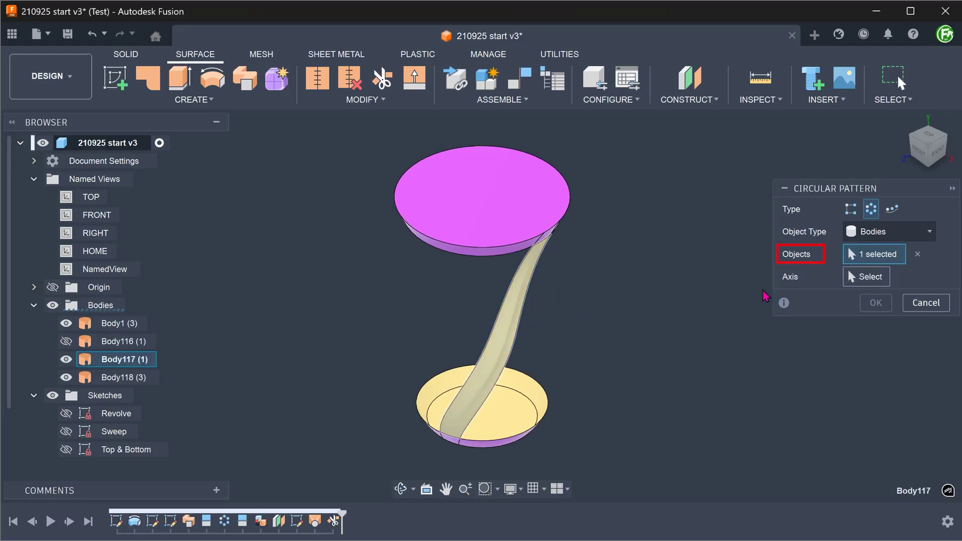
pyautogui.click(867, 283)
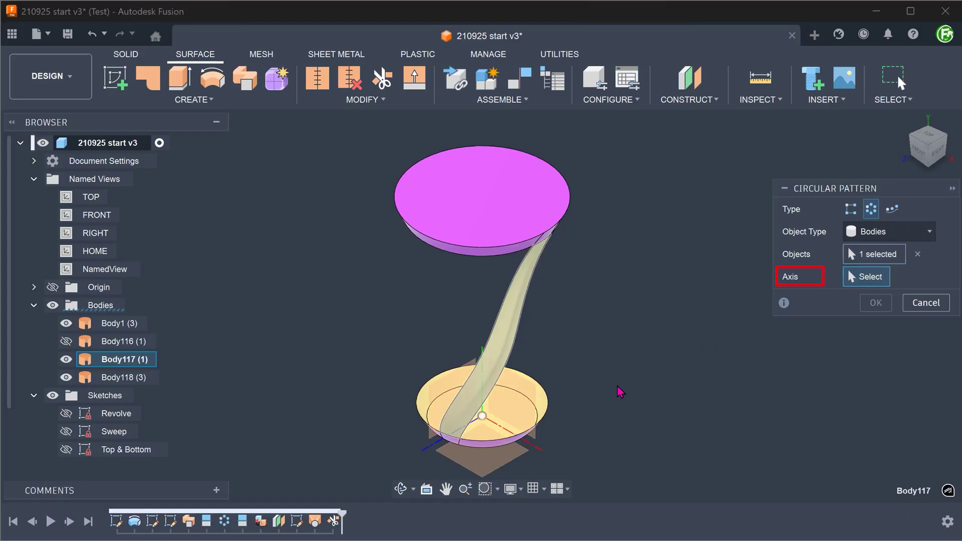
pyautogui.keyDown('shift'); pyautogui.moveTo(620, 392); pyautogui.dragTo(487, 358, button='middle'); pyautogui.keyUp('shift')
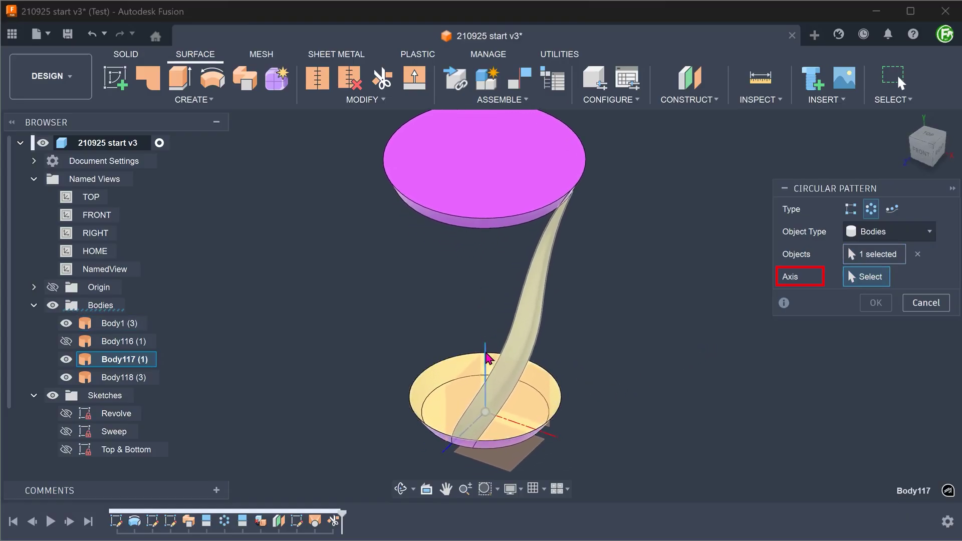
pyautogui.click(487, 358)
pyautogui.write('18')
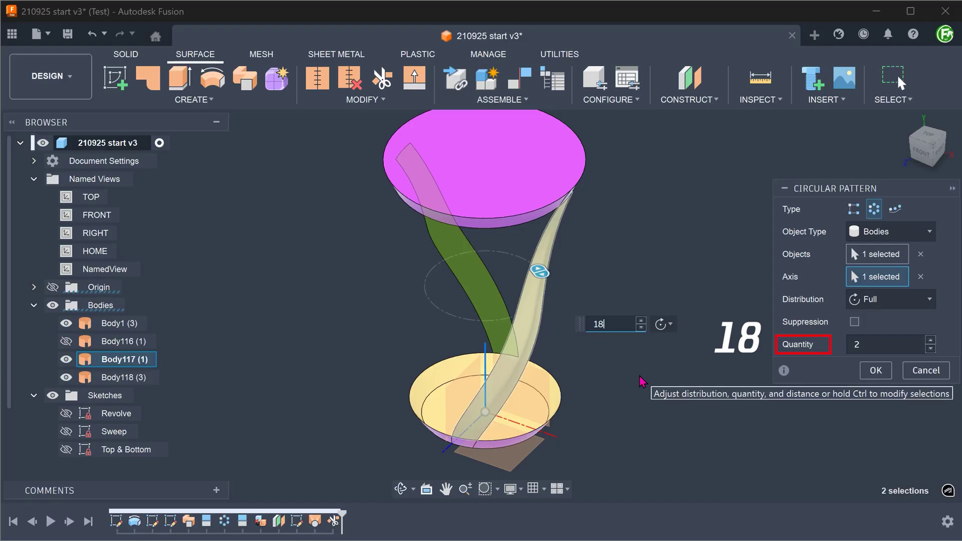
pyautogui.press('Return')
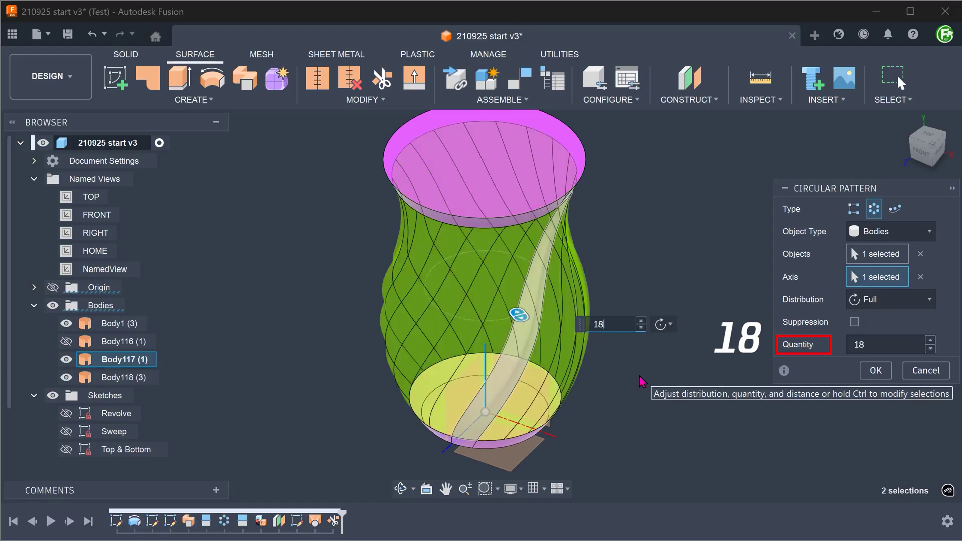
pyautogui.click(873, 372)
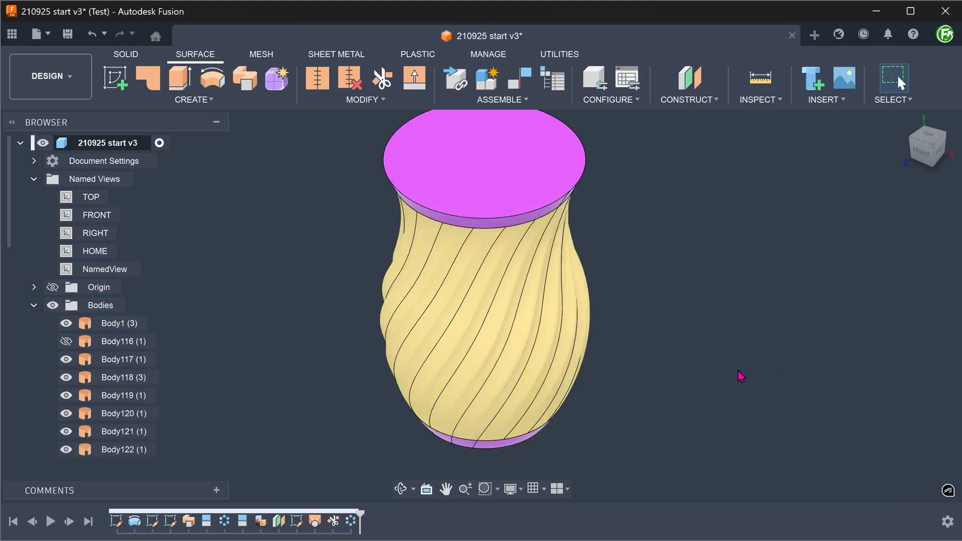
pyautogui.moveTo(666, 373)
pyautogui.keyDown('shift'); pyautogui.mouseDown(button='middle')
pyautogui.moveTo(651, 366)
pyautogui.moveTo(639, 321)
pyautogui.moveTo(897, 126)
pyautogui.mouseUp(button='middle'); pyautogui.keyUp('shift')
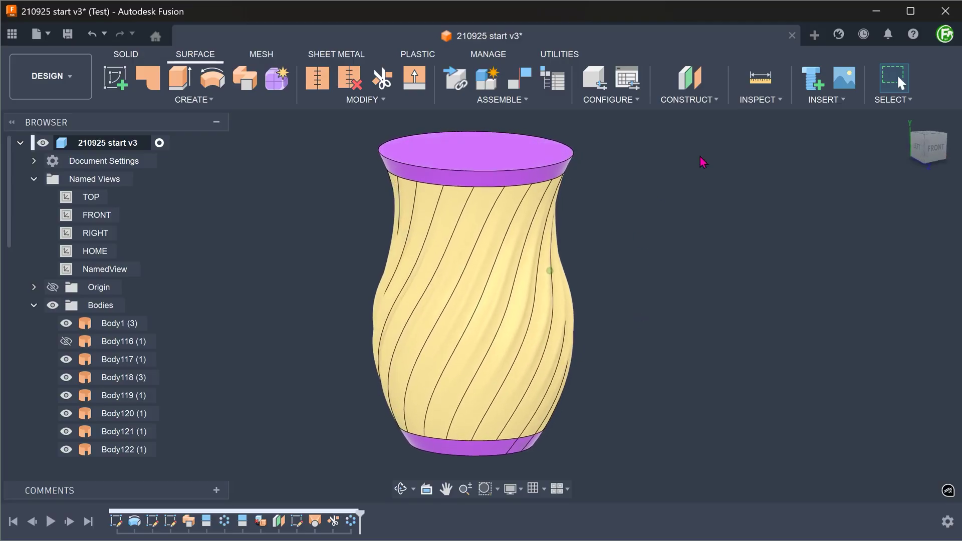
pyautogui.click(903, 122)
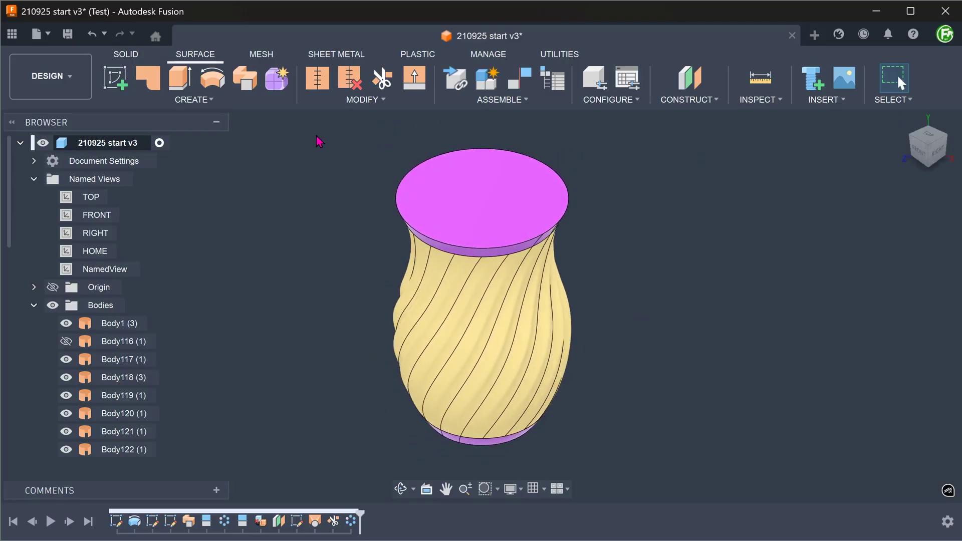
# Step: Start a new-body Stitch with all 20 vase surface bodies window-selected, 76 edges found
pyautogui.click(348, 100)
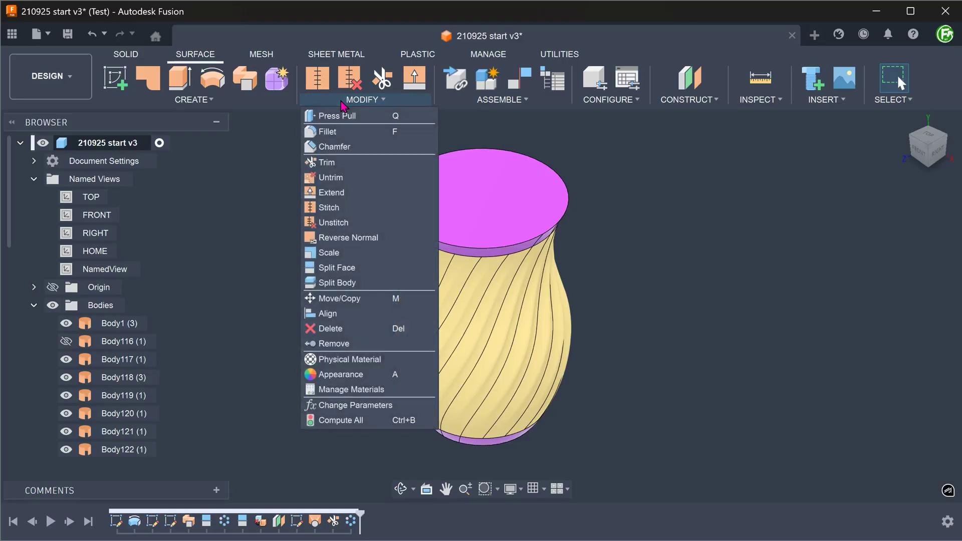
pyautogui.click(351, 209)
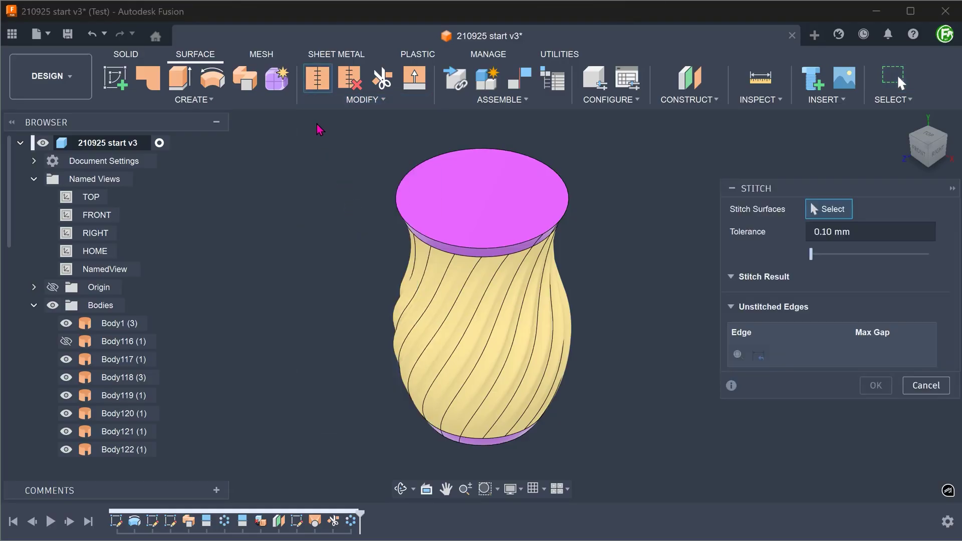
pyautogui.moveTo(317, 130); pyautogui.dragTo(645, 463)
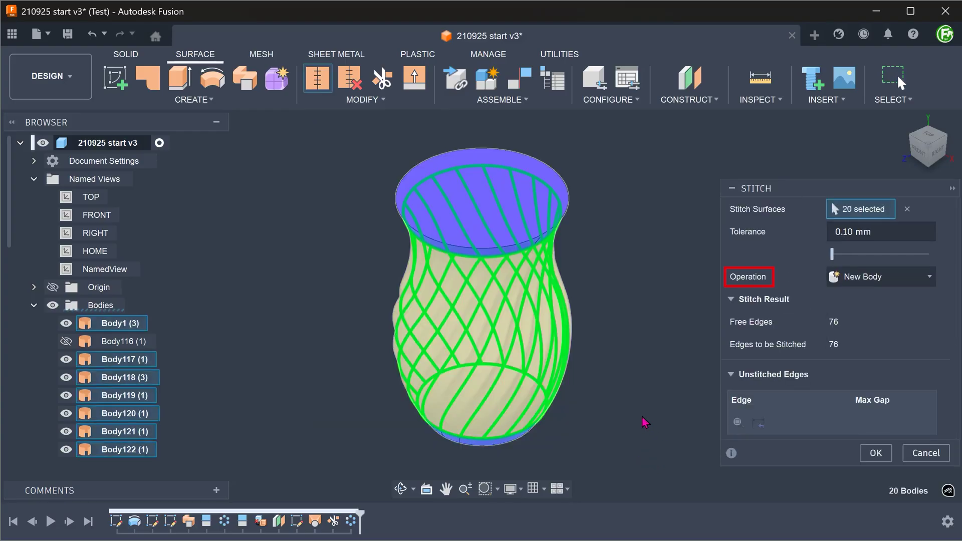